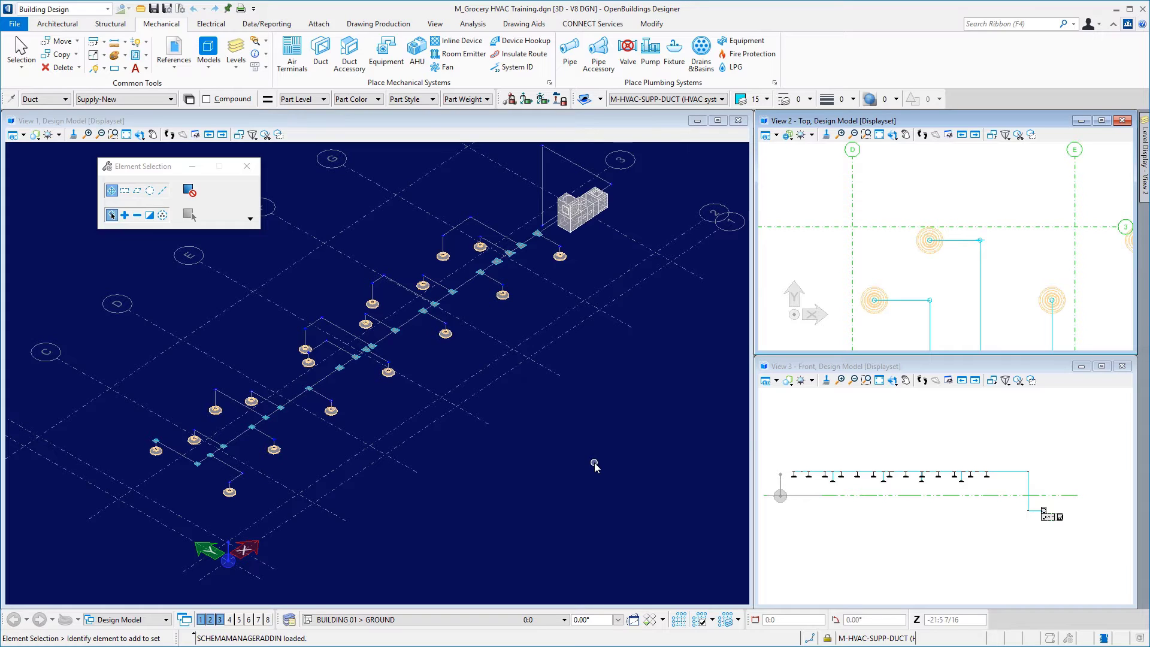
Examine the Air Flow Rate and Air Flow Rate Unit of the round ceiling diffuser nearest the axis origin, and close its preview view
{"action": "left_click", "coordinate": [232, 495]}
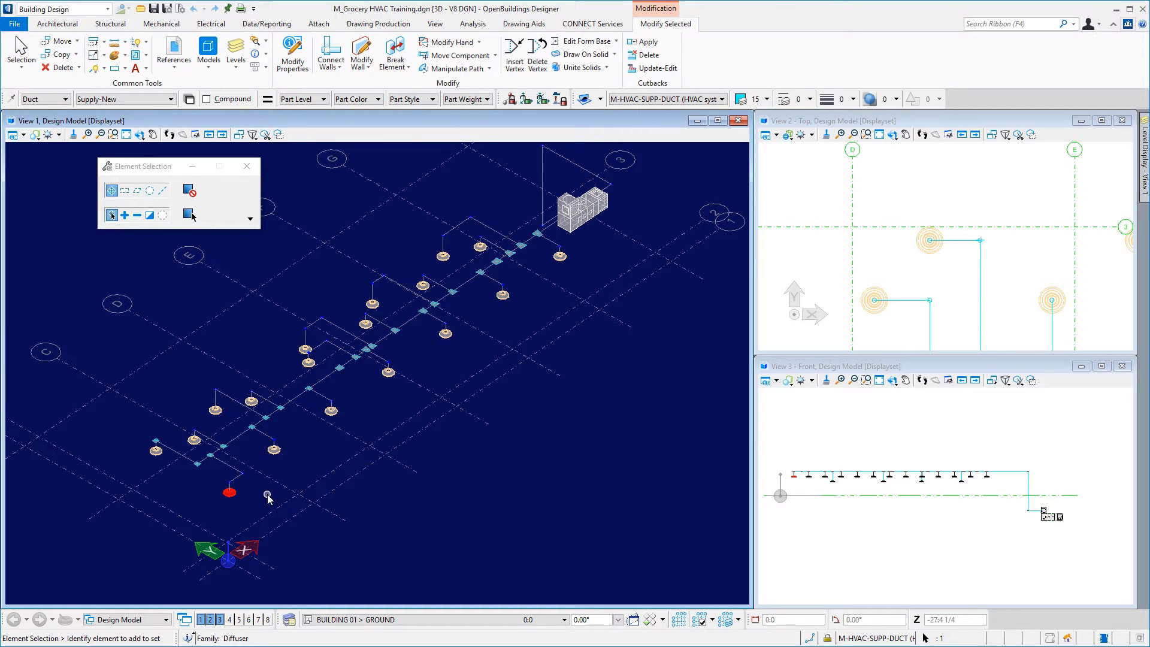
{"action": "double_click", "coordinate": [231, 492]}
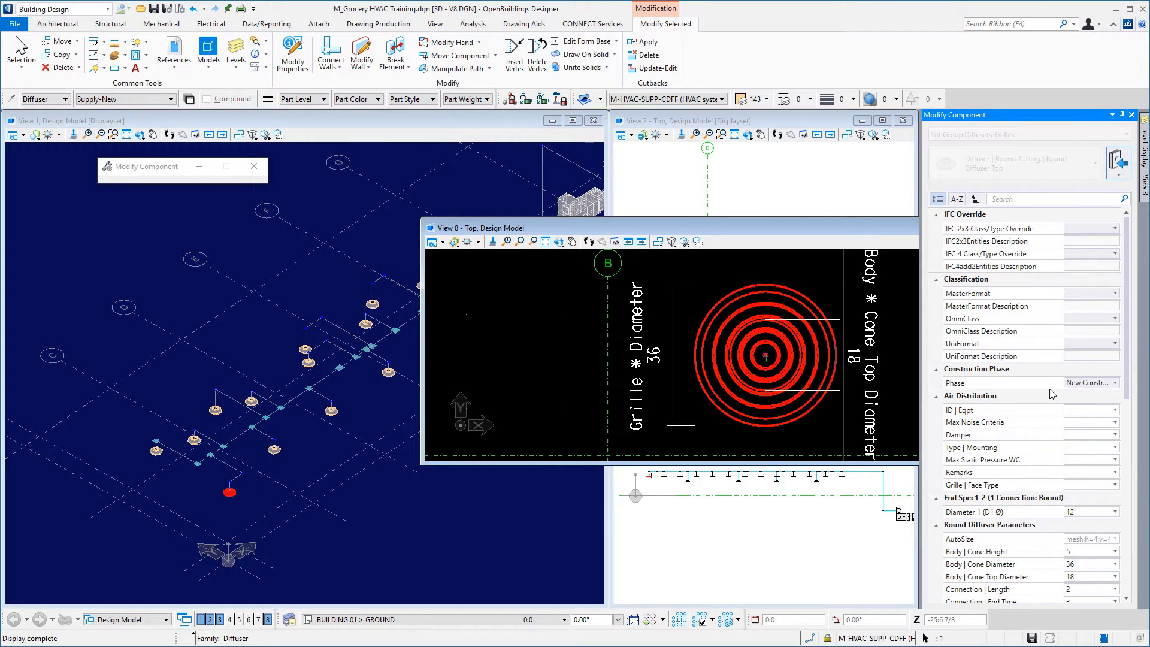
{"action": "scroll", "coordinate": [1037, 404], "scroll_direction": "down", "scroll_amount": 5}
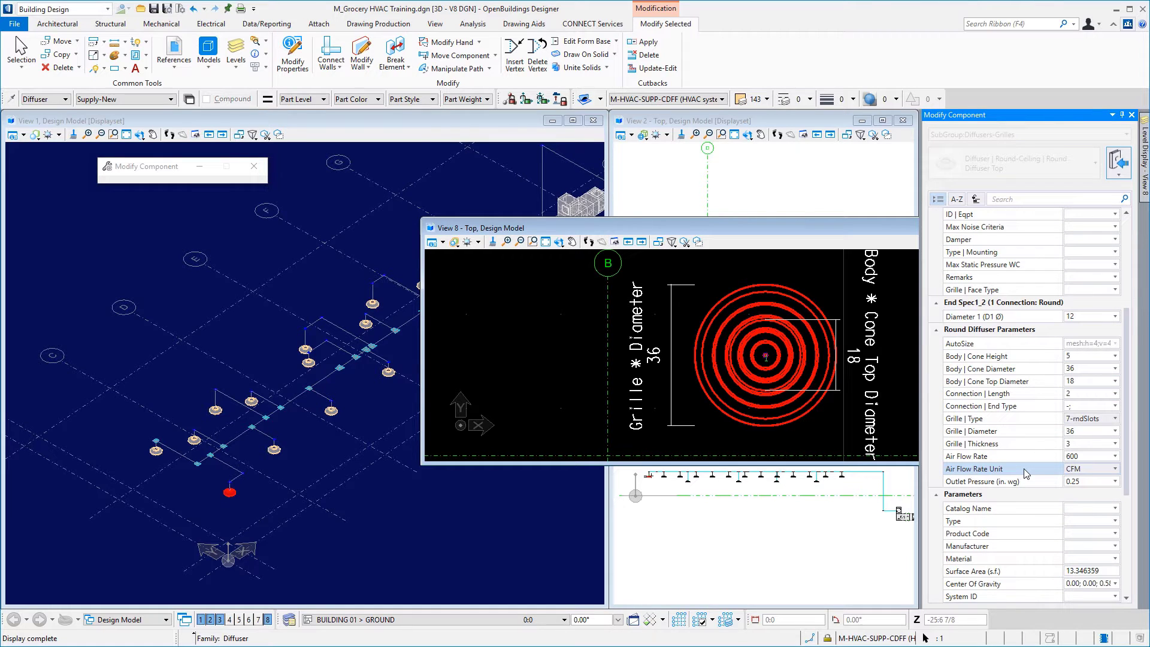
{"action": "left_click", "coordinate": [1089, 473]}
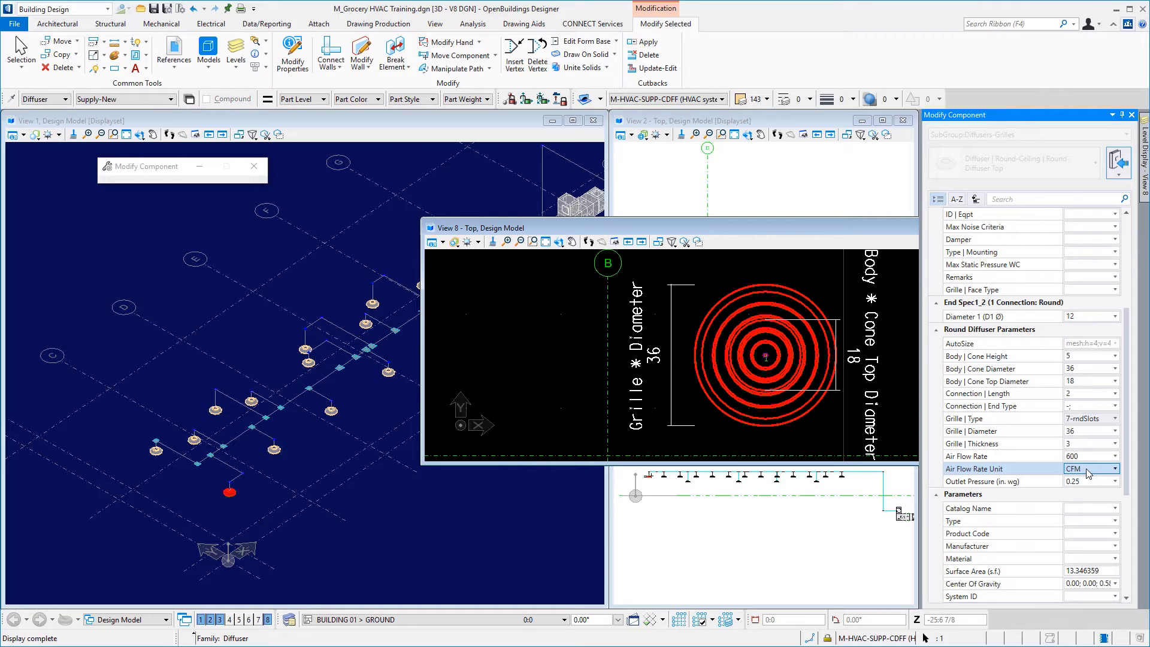
{"action": "left_click", "coordinate": [1088, 456]}
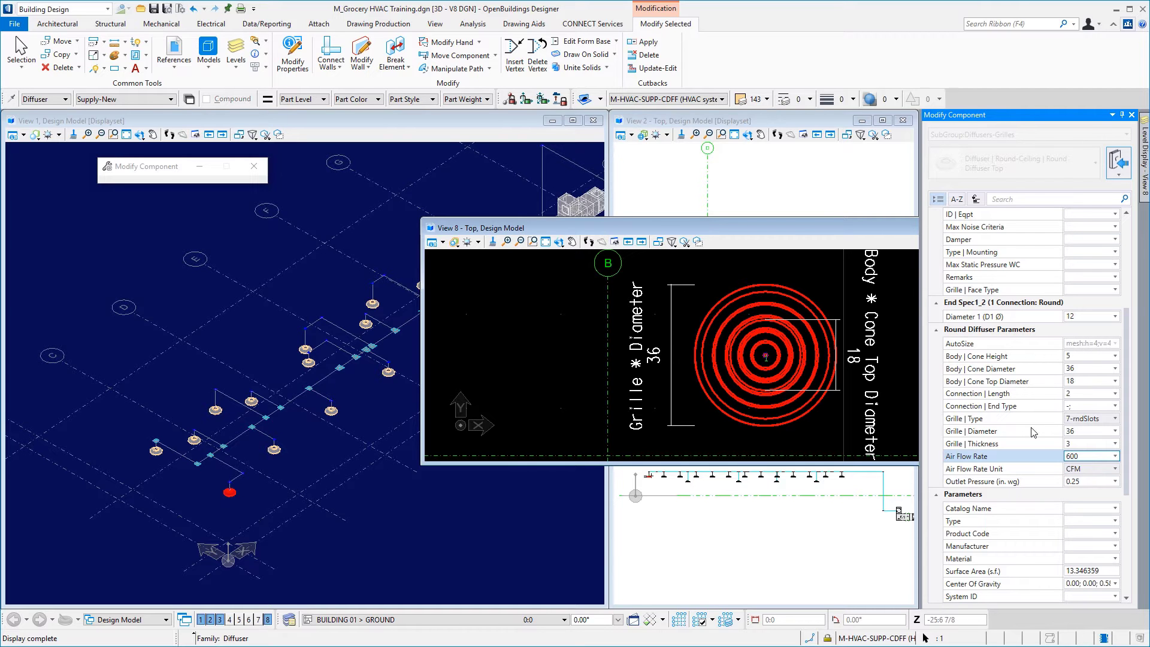
{"action": "left_click_drag", "start_coordinate": [796, 227], "coordinate": [566, 255]}
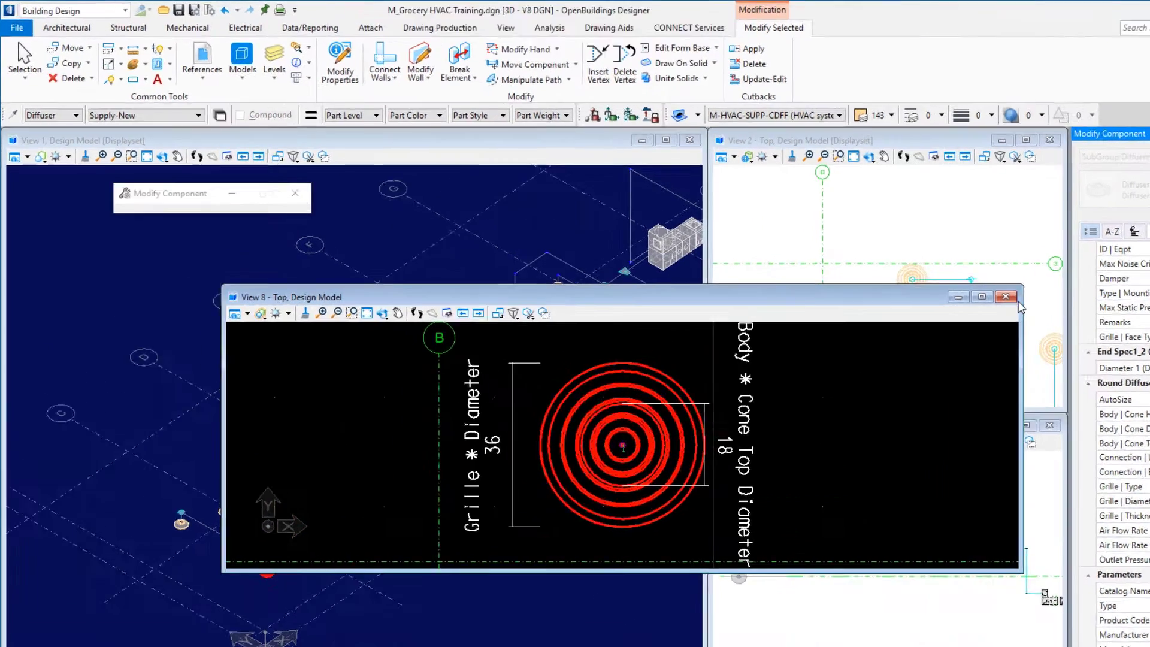
{"action": "left_click", "coordinate": [865, 255]}
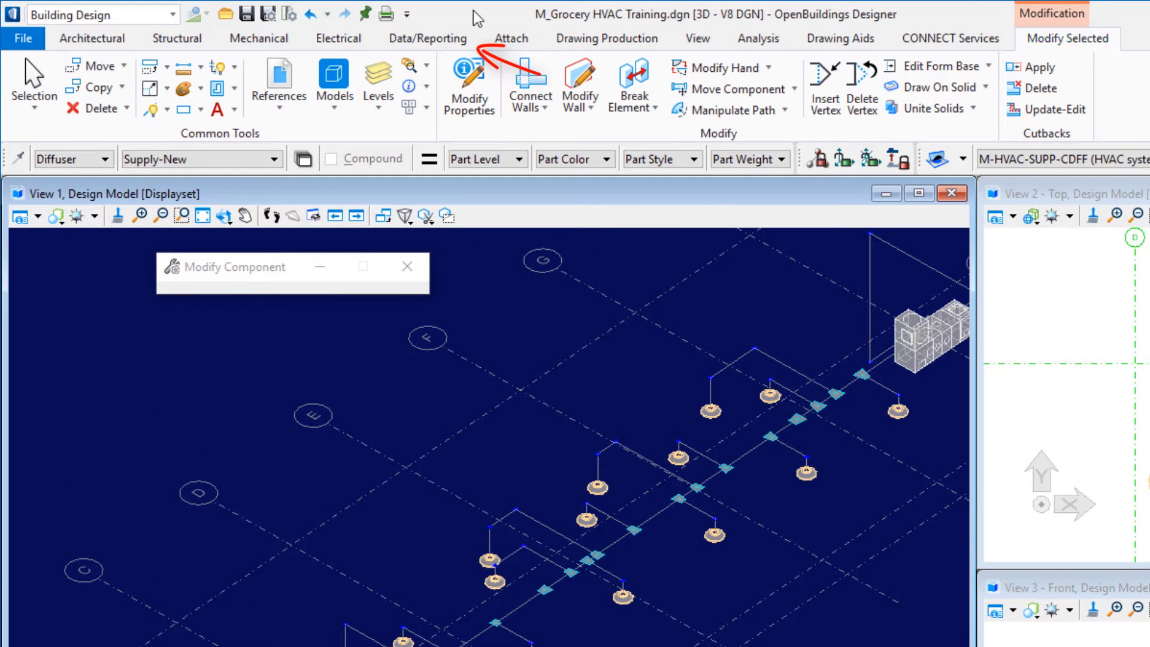
Open the schedules and look through the properties listed for the Diffuser | Round-Ceiling catalog type
{"action": "left_click", "coordinate": [423, 39]}
{"action": "left_click", "coordinate": [470, 78]}
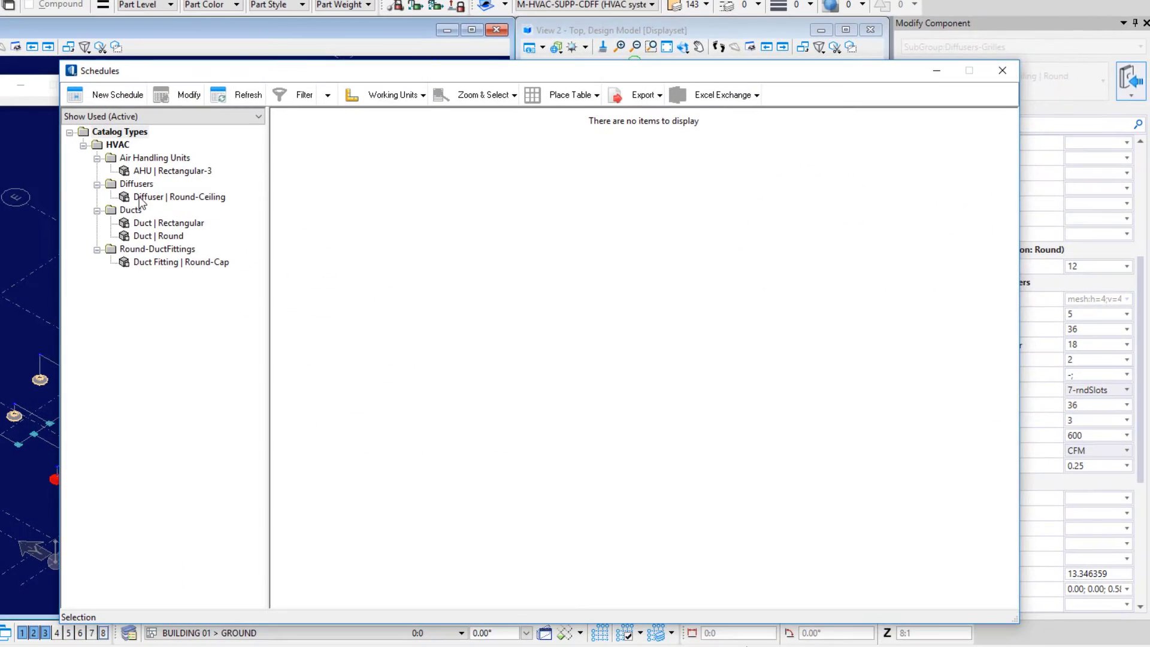
{"action": "left_click", "coordinate": [389, 365]}
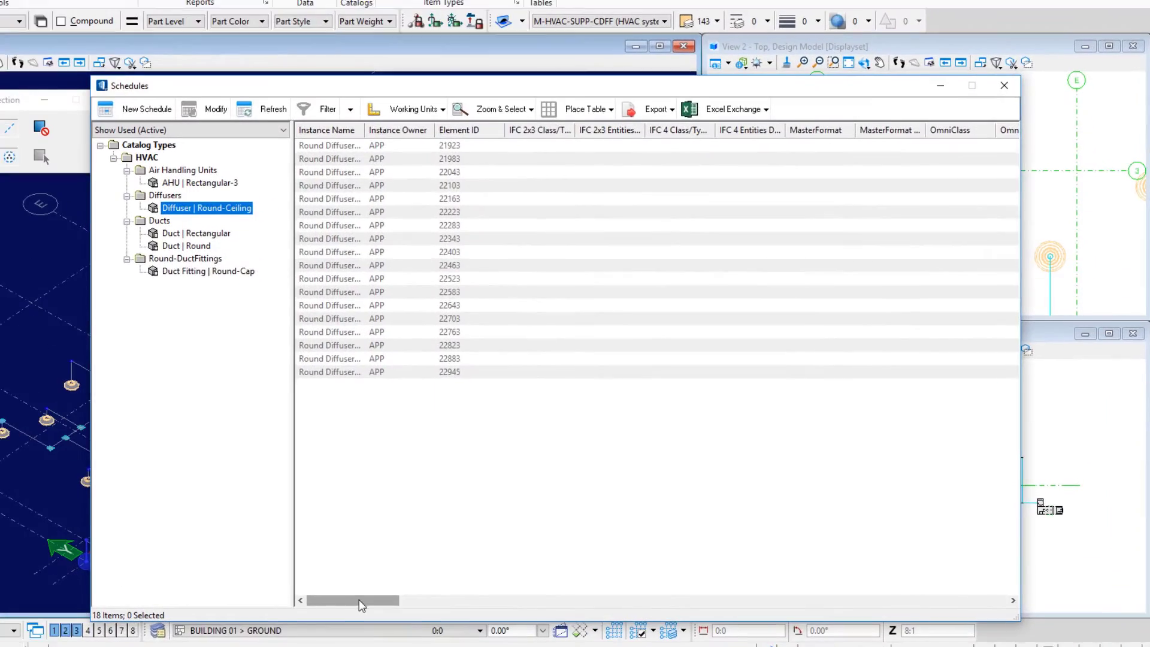
{"action": "left_click_drag", "start_coordinate": [452, 597], "coordinate": [583, 611]}
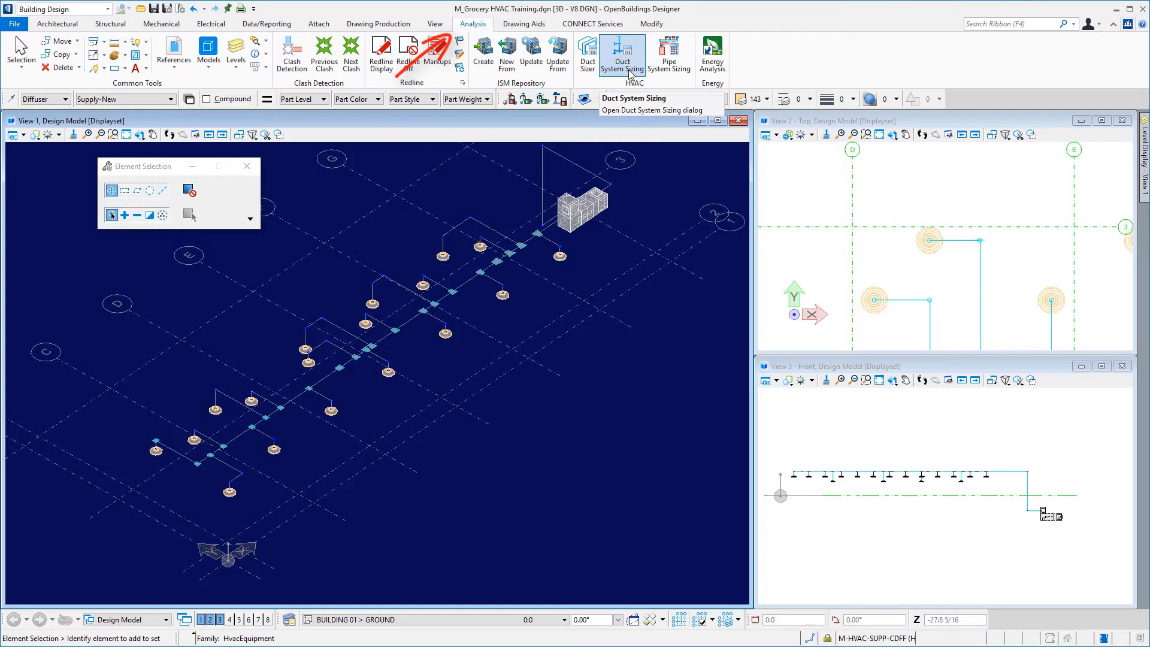
Open Duct System Sizing and review its Design Data, Size Criteria and Reporting Options settings without changing them
{"action": "left_click", "coordinate": [628, 69]}
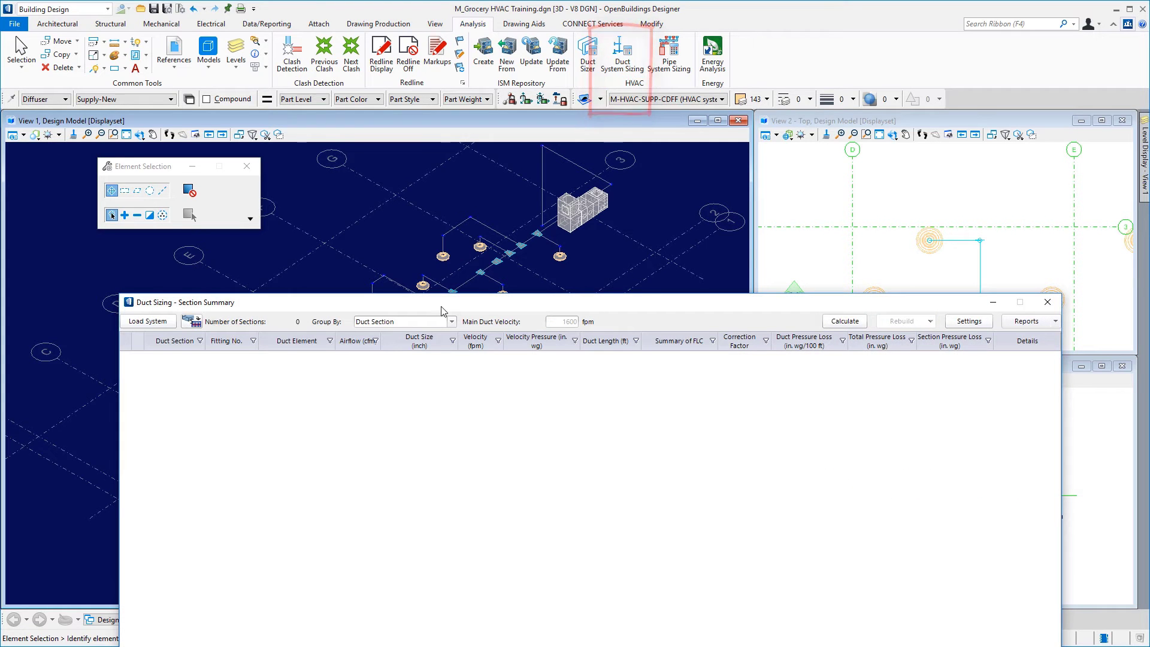
{"action": "left_click_drag", "start_coordinate": [442, 310], "coordinate": [413, 99]}
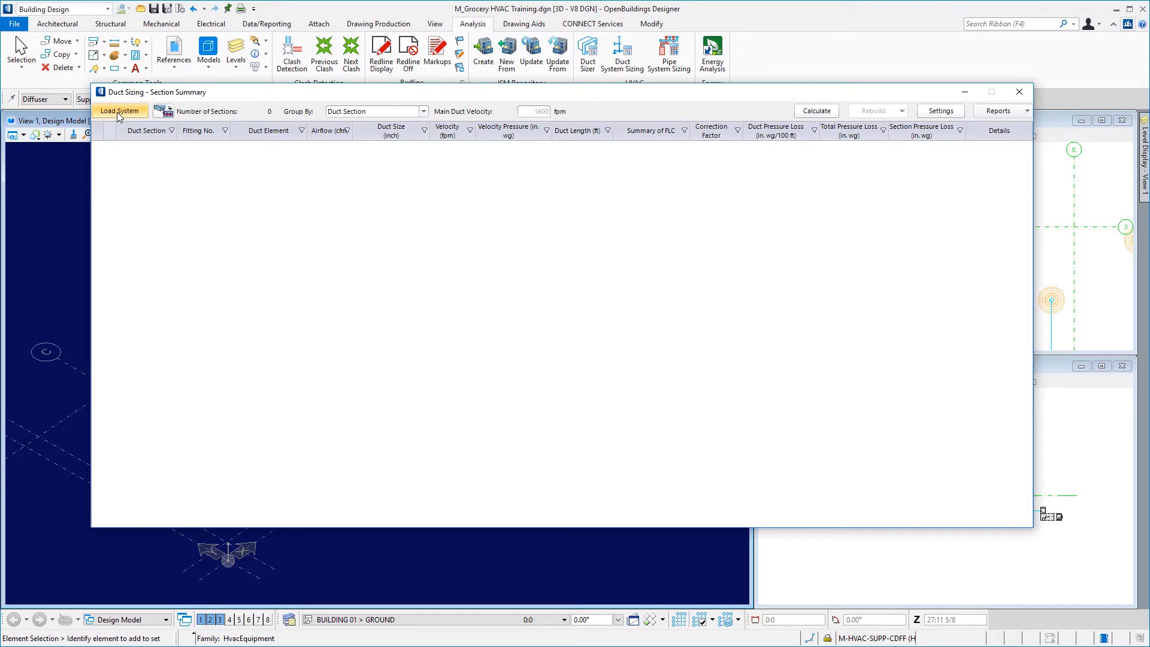
{"action": "left_click", "coordinate": [939, 112]}
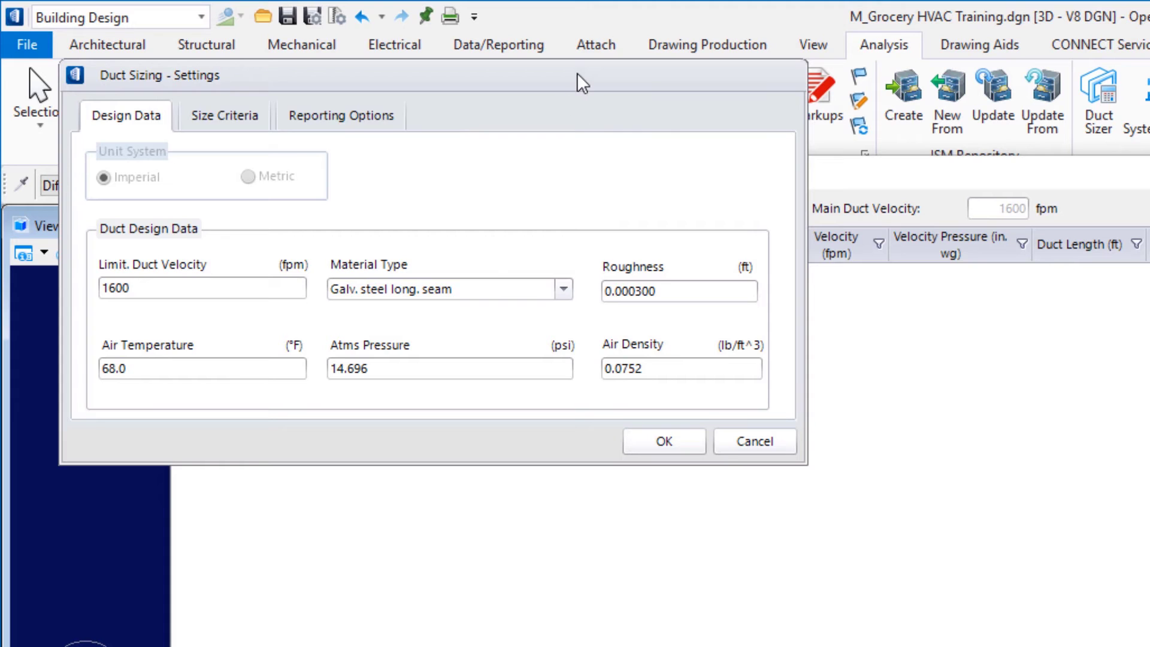
{"action": "left_click_drag", "start_coordinate": [576, 73], "coordinate": [852, 109]}
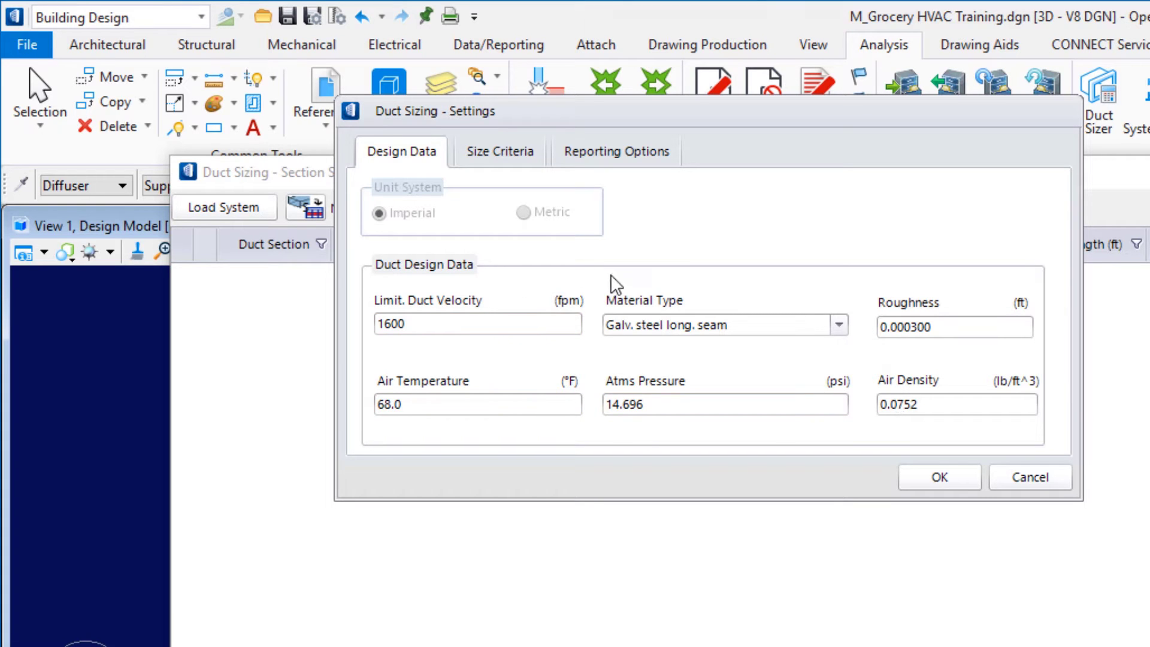
{"action": "left_click", "coordinate": [477, 157]}
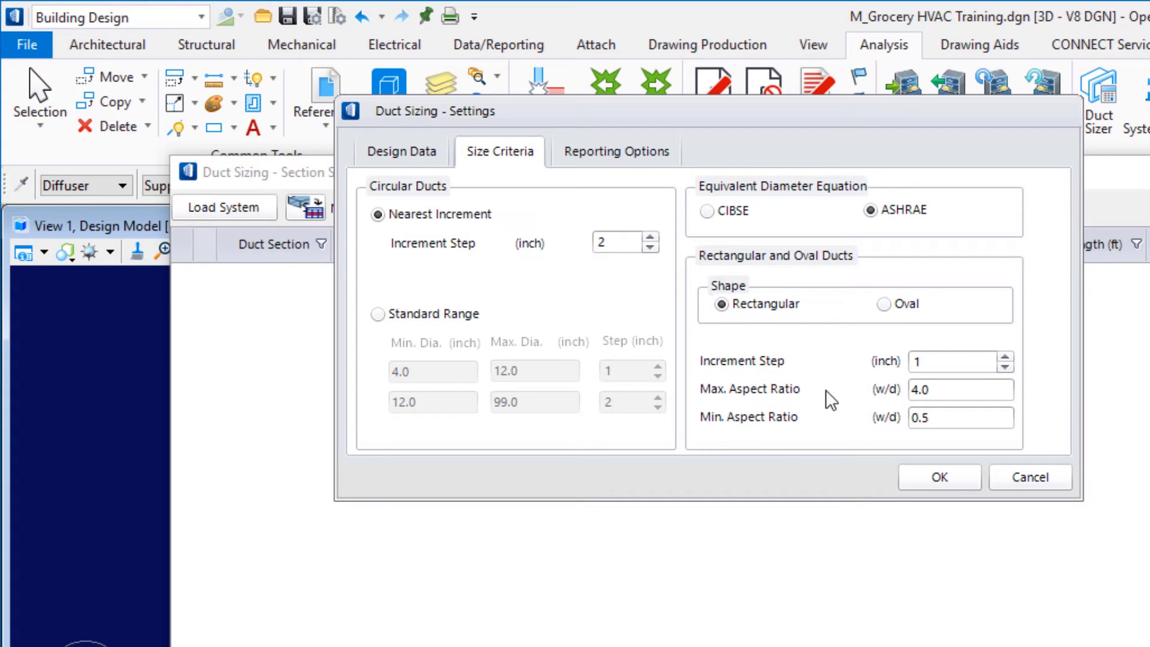
{"action": "left_click", "coordinate": [623, 147]}
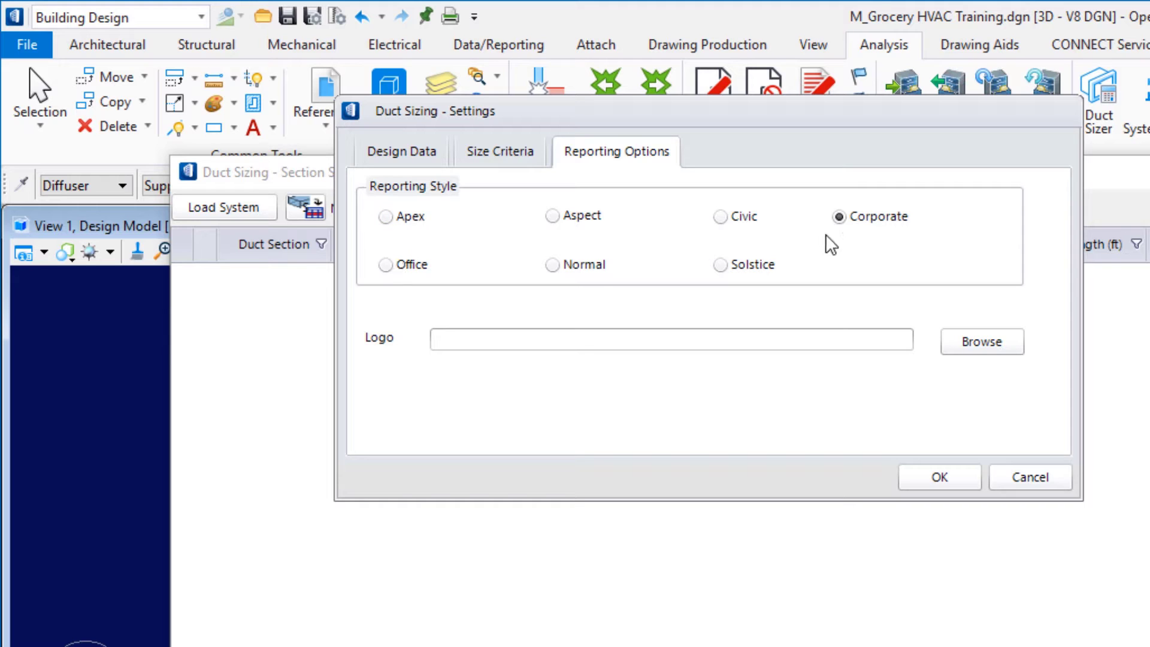
{"action": "left_click", "coordinate": [541, 339]}
{"action": "left_click", "coordinate": [1026, 476]}
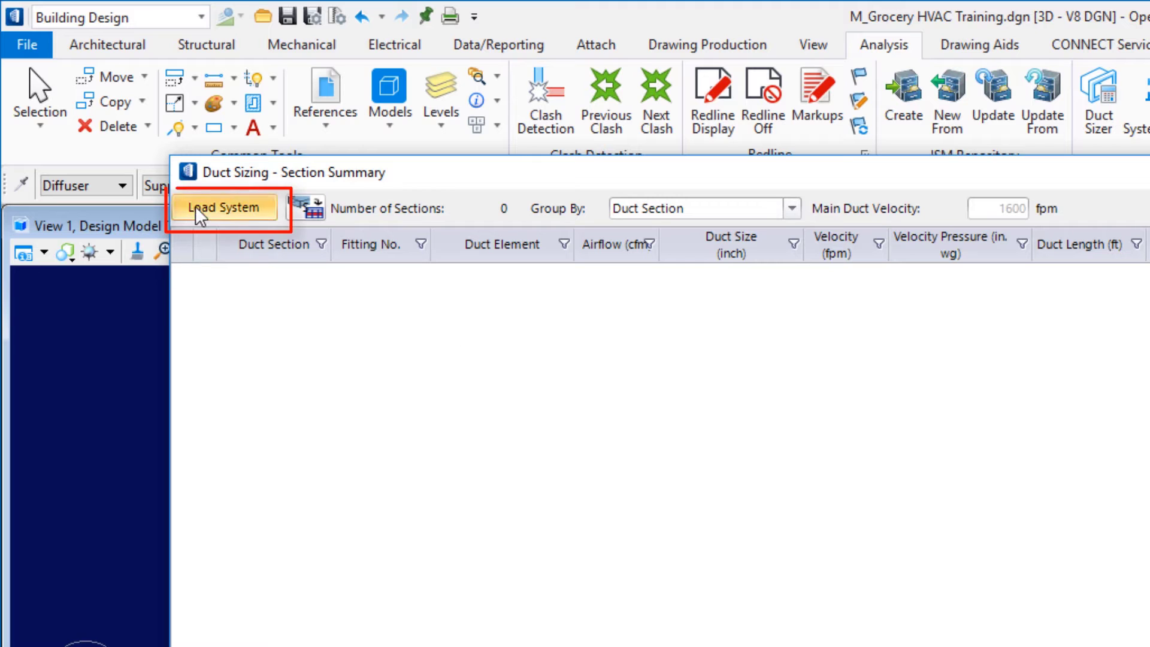
Load the duct system for sizing by identifying the air handling unit in the isometric view
{"action": "left_click", "coordinate": [195, 206]}
{"action": "left_click_drag", "start_coordinate": [724, 178], "coordinate": [844, 646]}
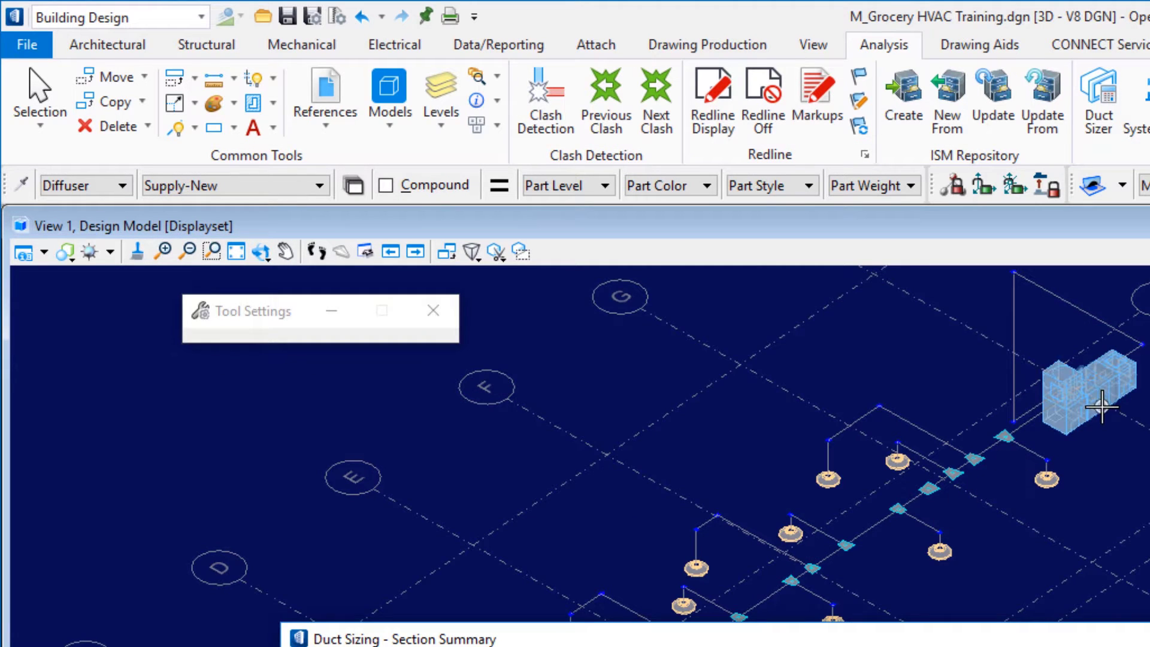
{"action": "left_click", "coordinate": [1135, 490]}
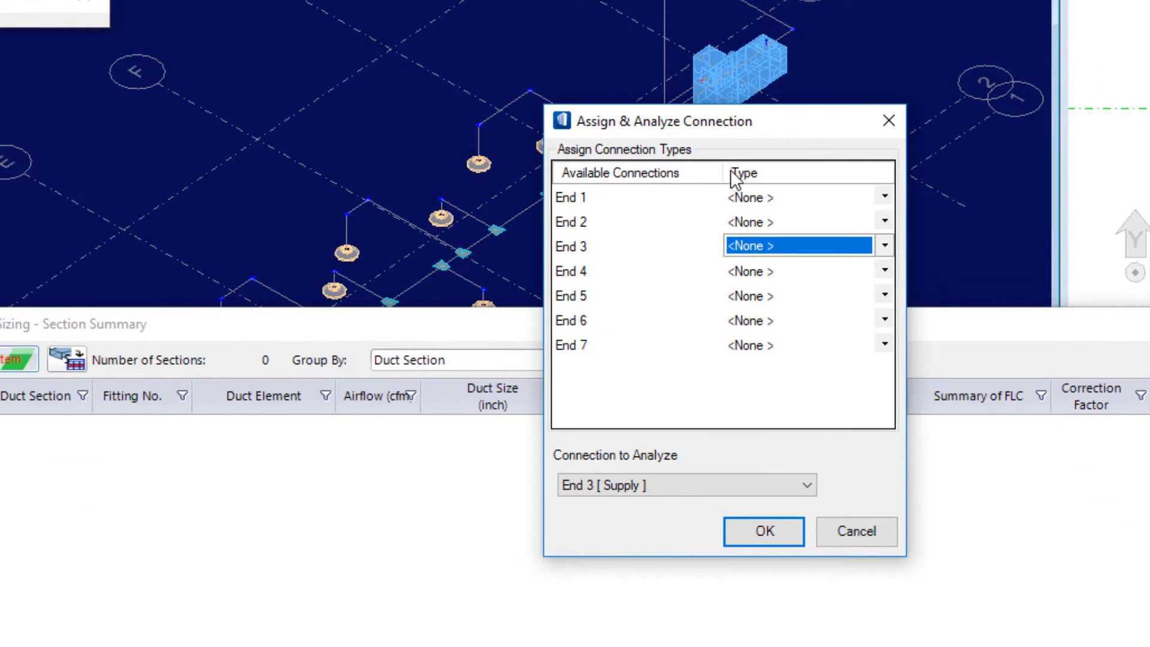
Assign the air handling unit's connection types: End 1 as Fresh Air, End 2 as Return and End 3 as Supply
{"action": "left_click_drag", "start_coordinate": [724, 173], "coordinate": [712, 173]}
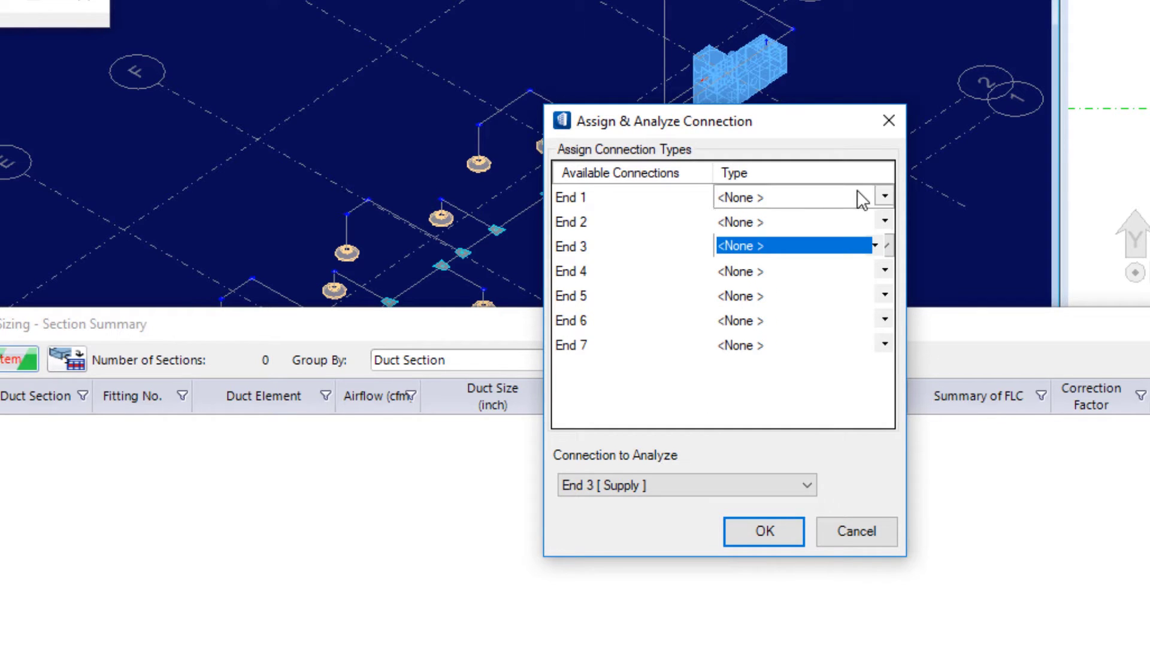
{"action": "left_click", "coordinate": [884, 194]}
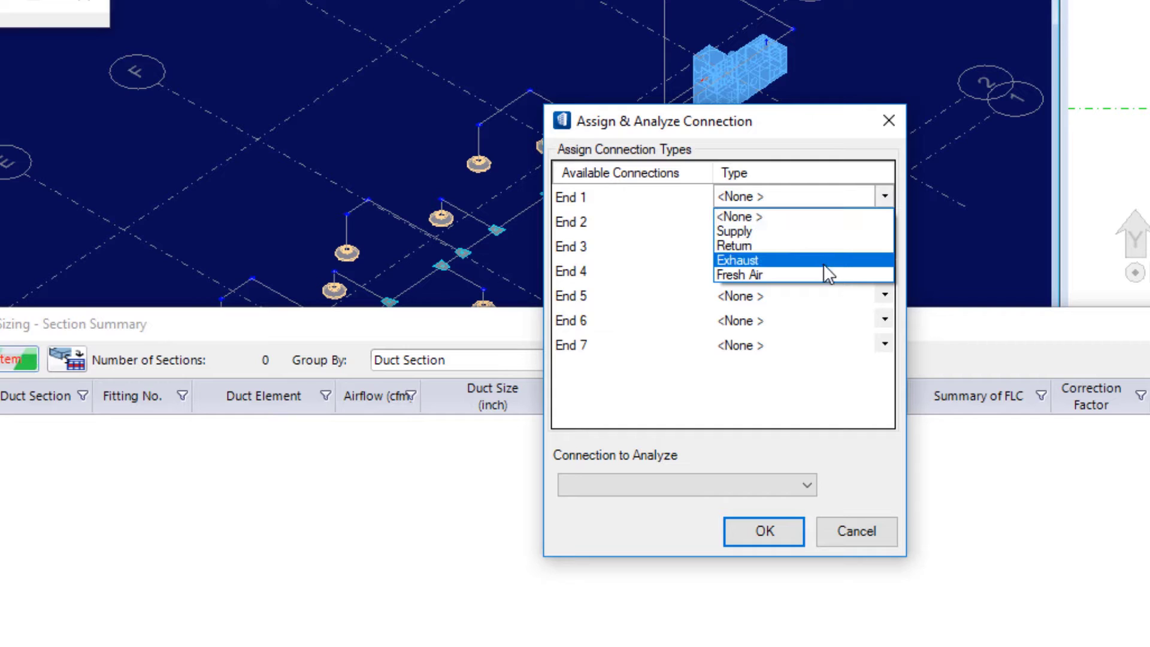
{"action": "left_click", "coordinate": [821, 274]}
{"action": "left_click", "coordinate": [885, 214]}
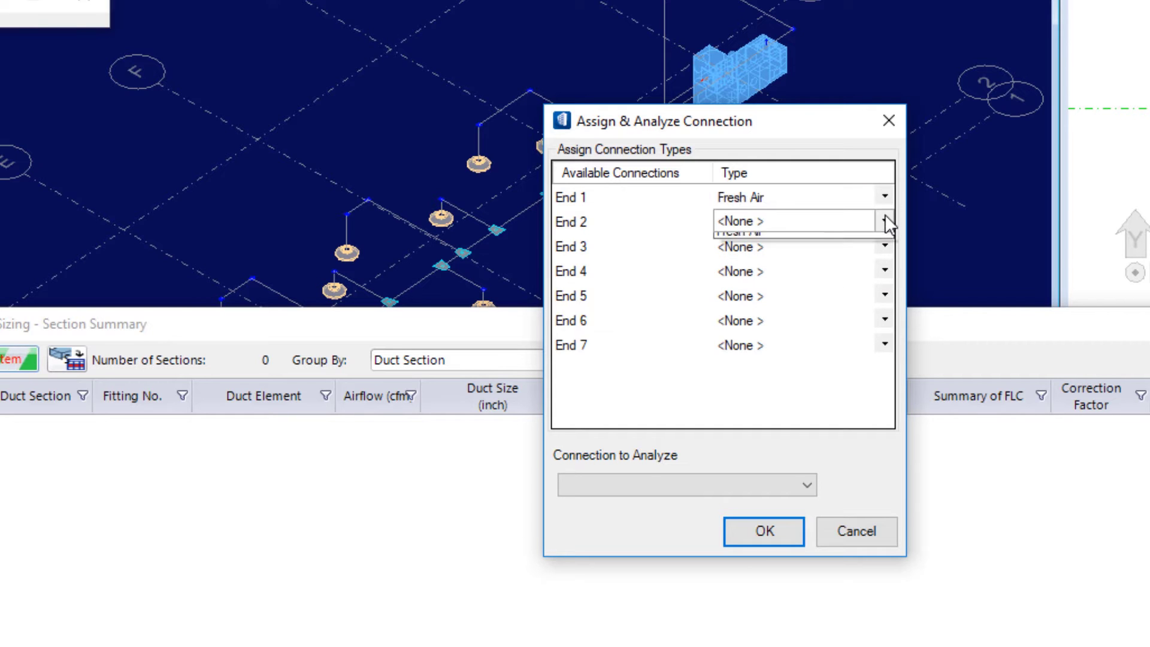
{"action": "left_click", "coordinate": [829, 268]}
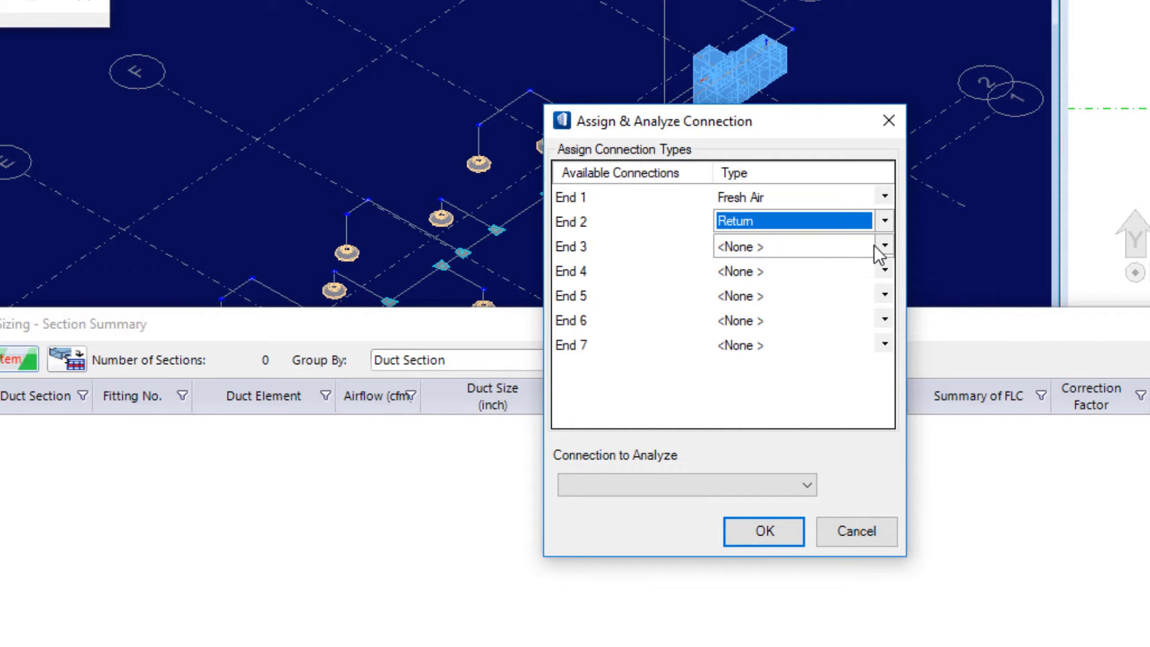
{"action": "left_click", "coordinate": [884, 245]}
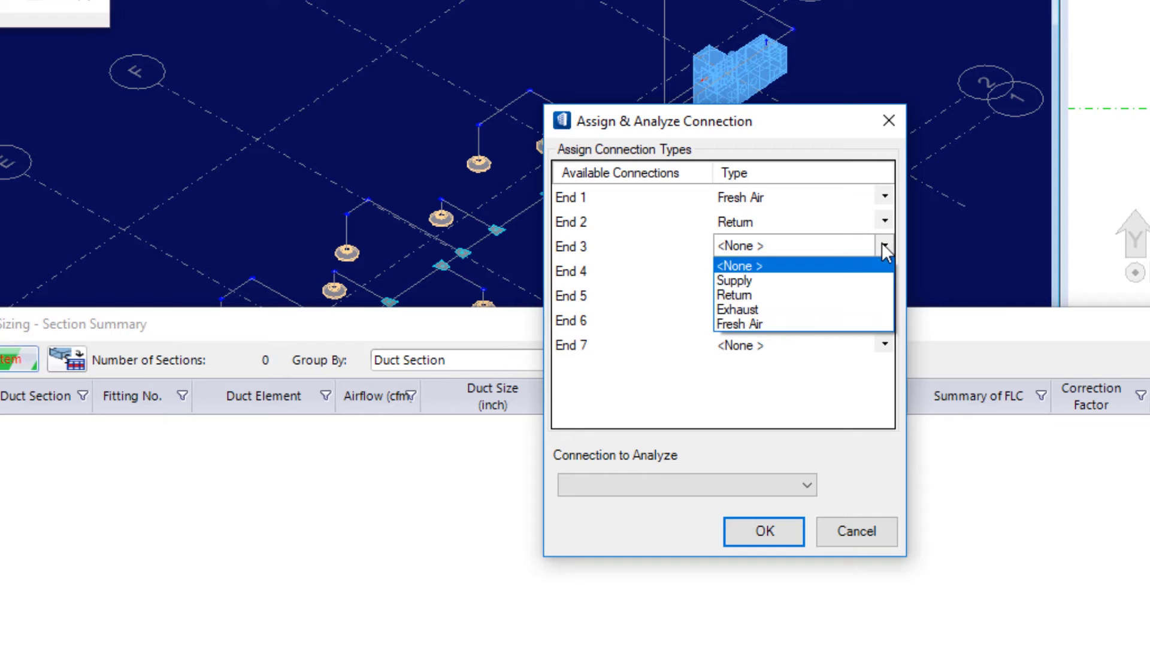
{"action": "left_click", "coordinate": [810, 279]}
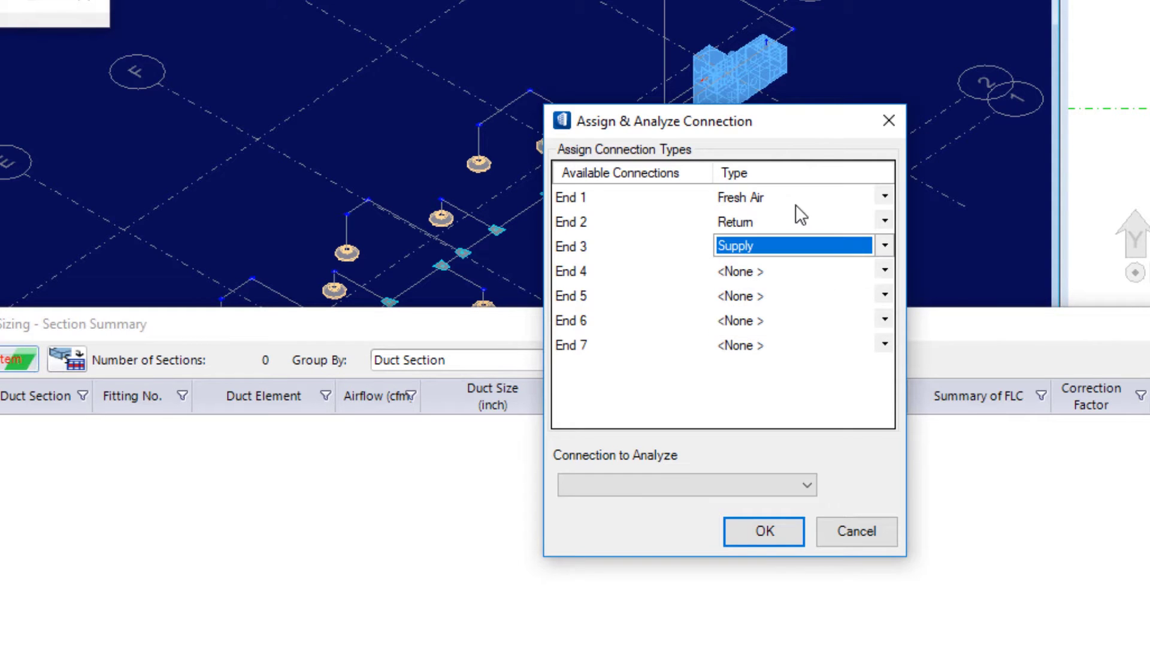
Analyze the End 3 [ Supply ] connection and acknowledge the critical route path's pressure loss
{"action": "left_click", "coordinate": [719, 484]}
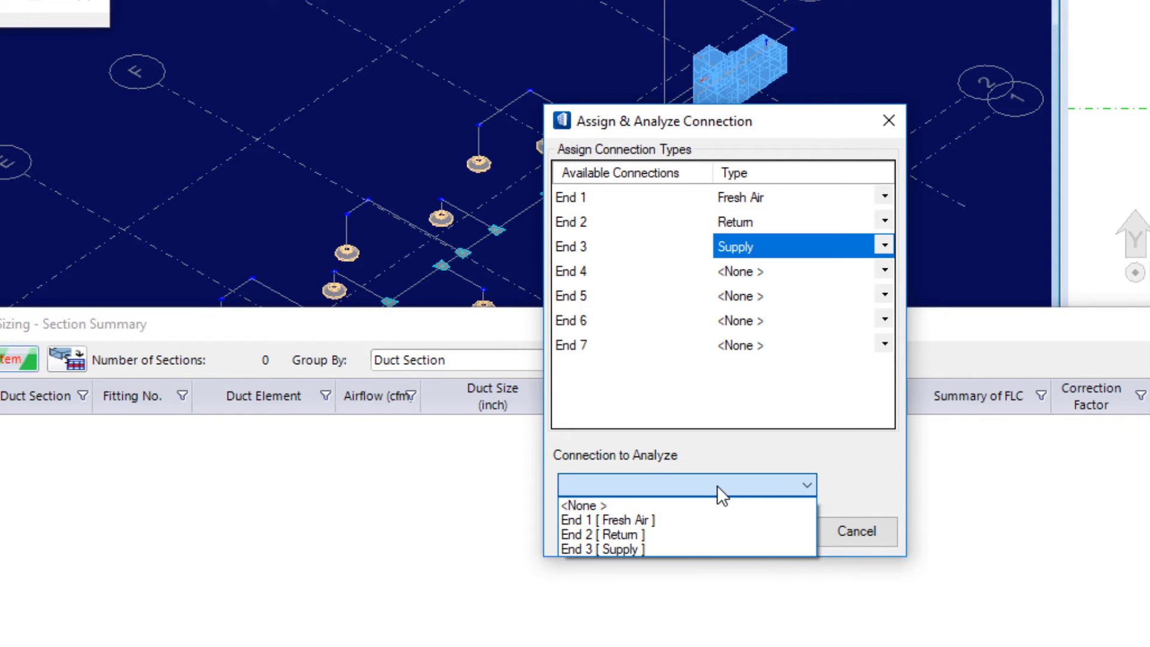
{"action": "left_click", "coordinate": [678, 547]}
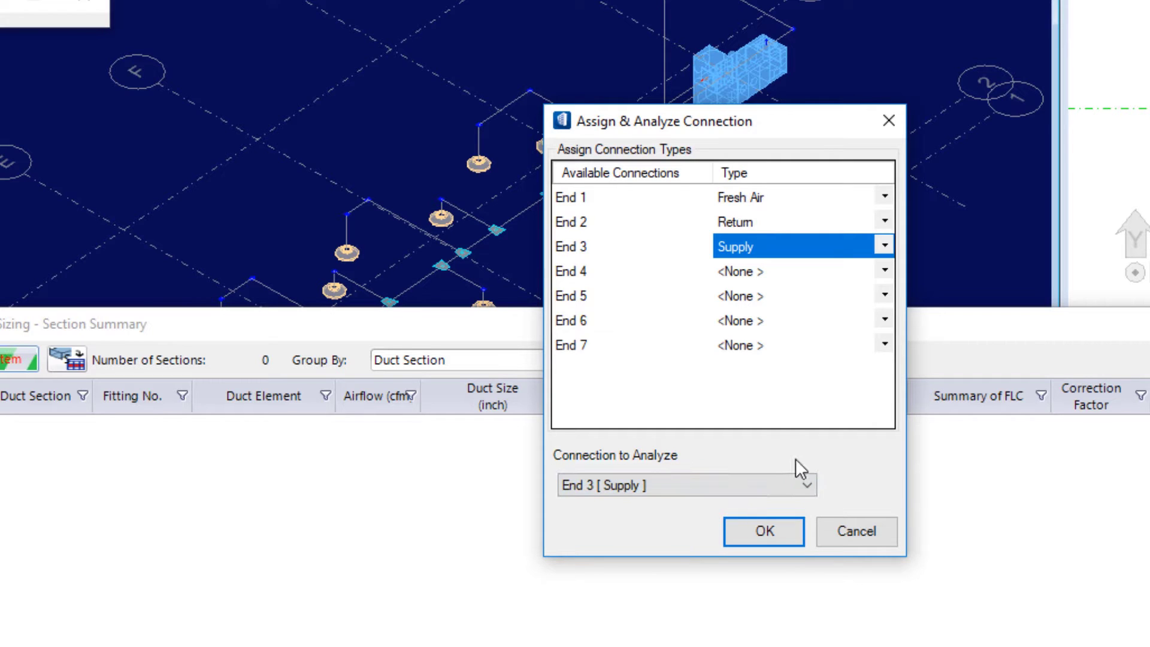
{"action": "left_click", "coordinate": [777, 530]}
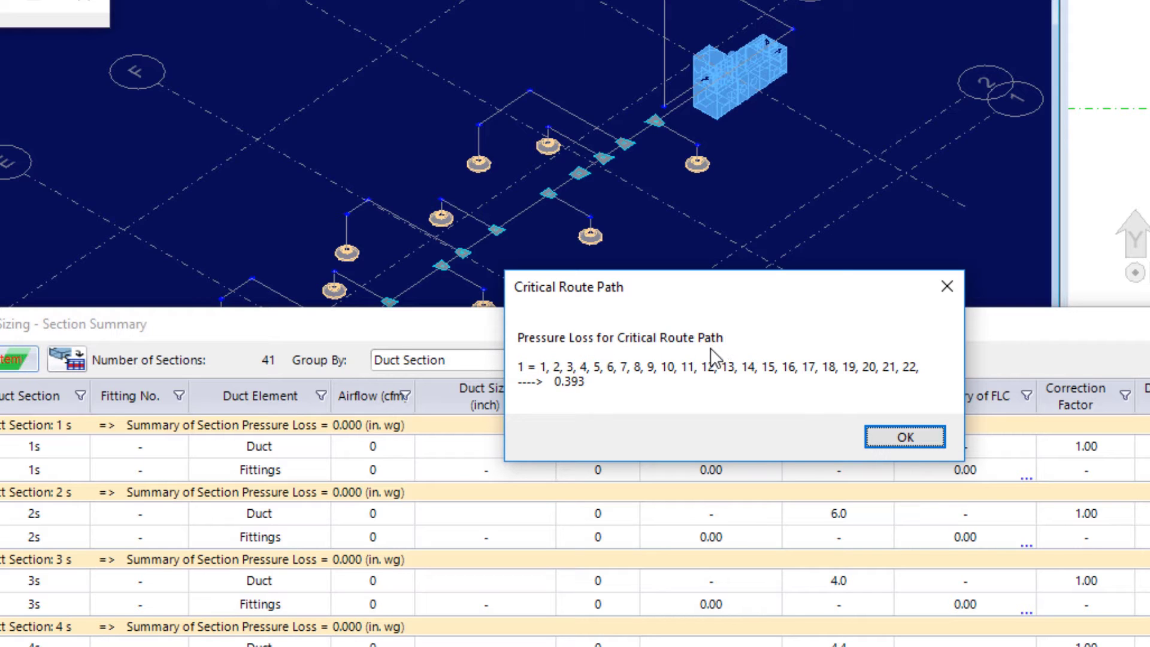
{"action": "left_click", "coordinate": [902, 442]}
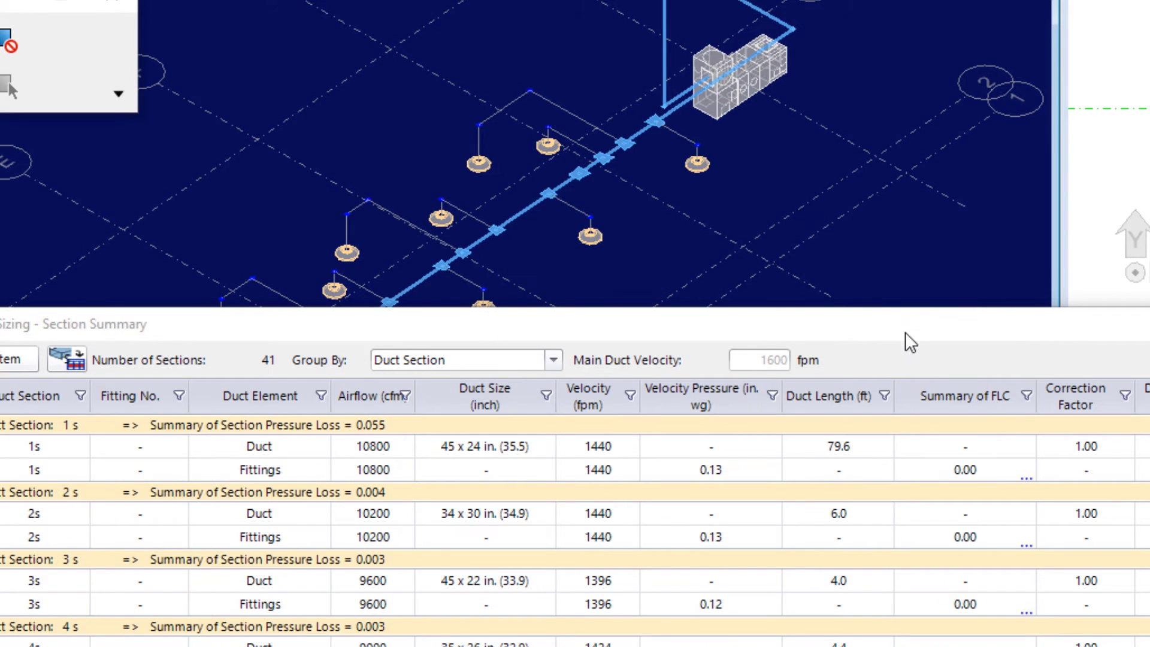
Review the airflow, duct sizes, velocities and pressure losses of all duct sections in the section summary
{"action": "left_click_drag", "start_coordinate": [904, 332], "coordinate": [805, 0]}
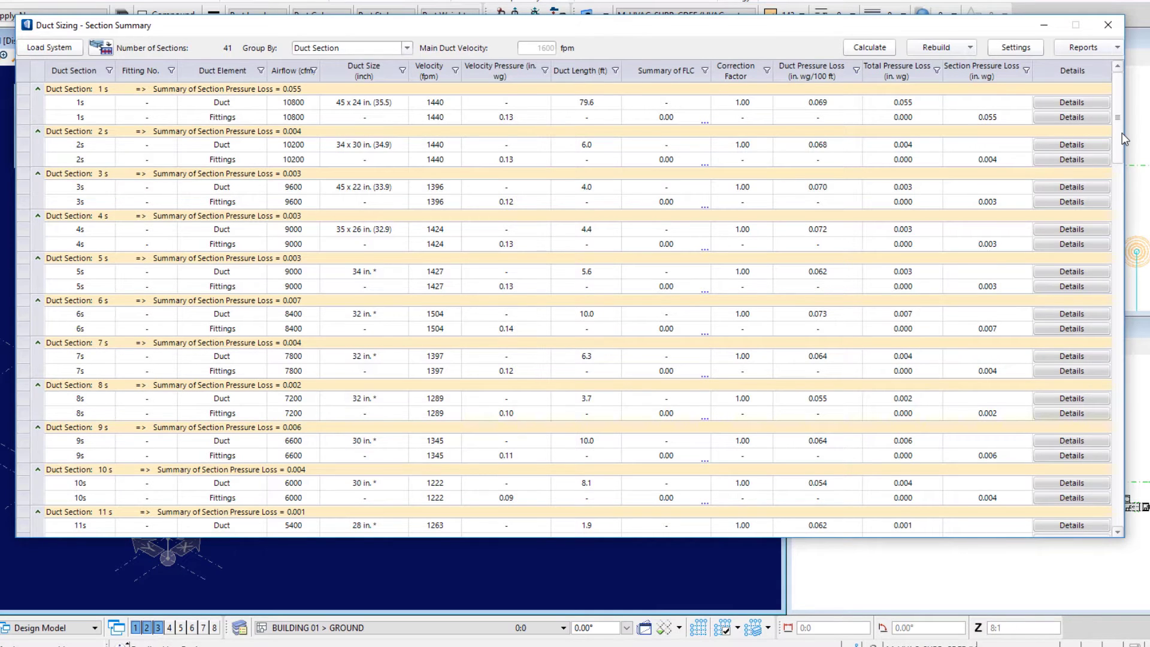
{"action": "left_click_drag", "start_coordinate": [1117, 139], "coordinate": [1118, 385]}
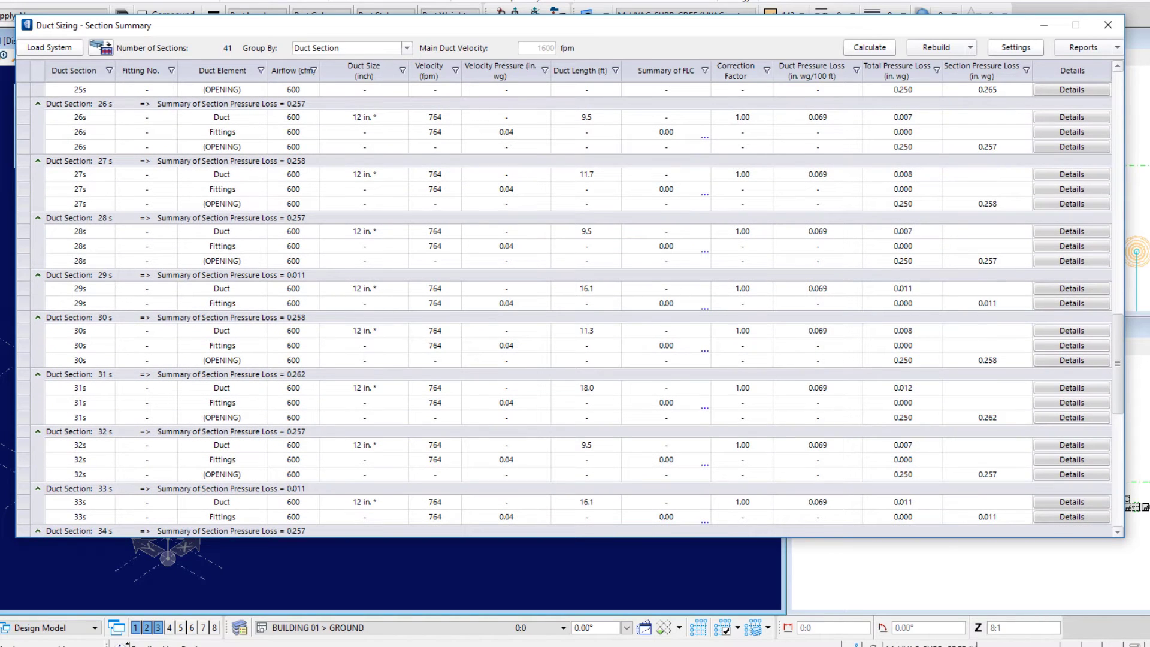
{"action": "left_click_drag", "start_coordinate": [1117, 386], "coordinate": [1086, 31]}
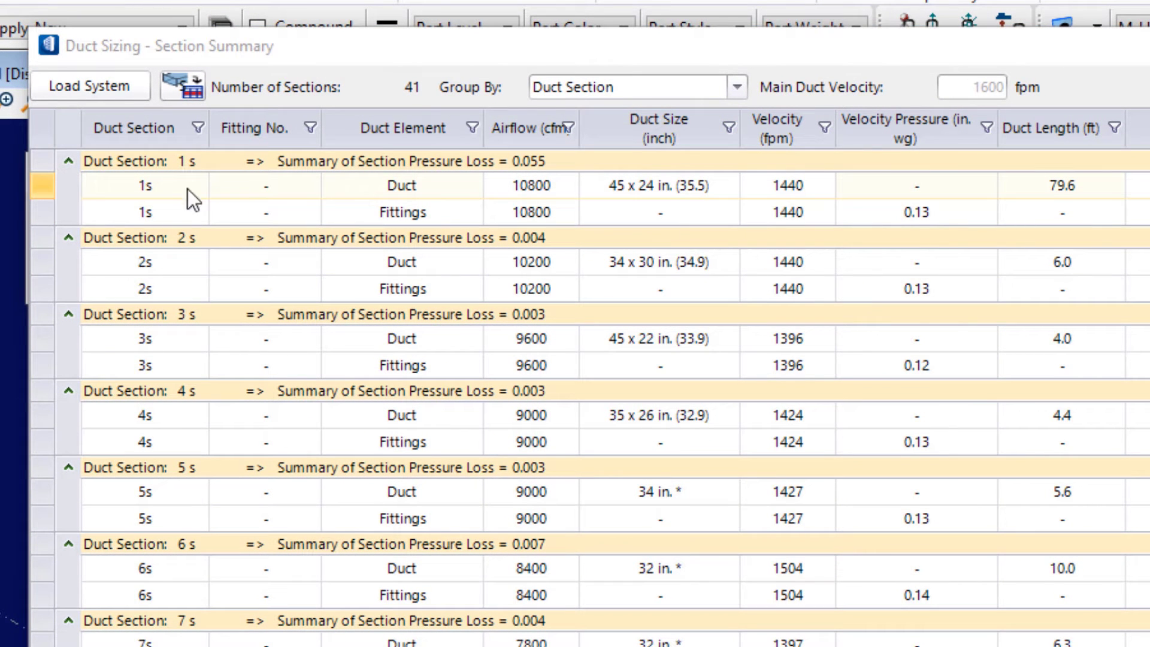
Highlight duct section 1s from the section summary and examine its location in the isometric view
{"action": "left_click", "coordinate": [673, 188]}
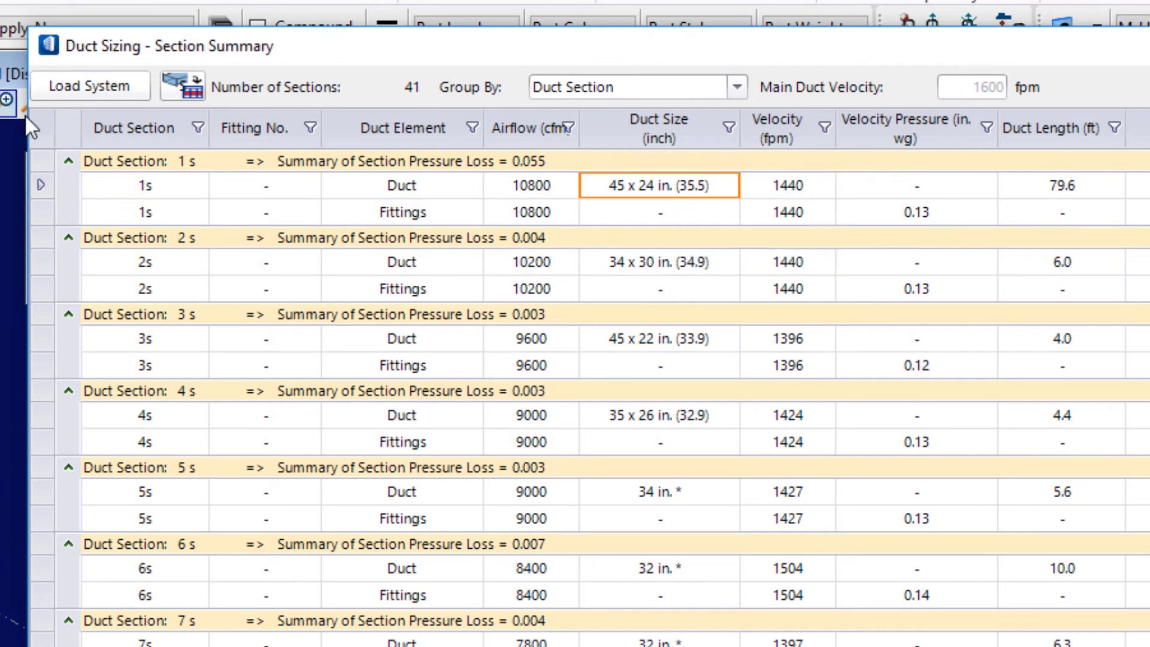
{"action": "left_click_drag", "start_coordinate": [418, 48], "coordinate": [1146, 631]}
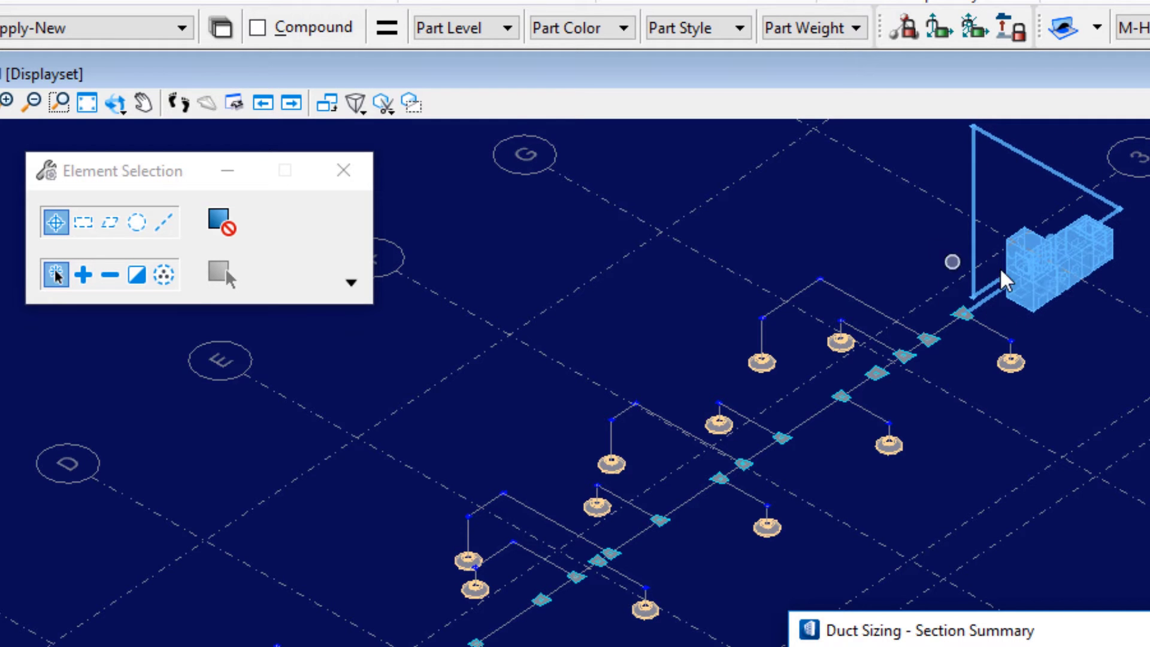
{"action": "left_click_drag", "start_coordinate": [1138, 632], "coordinate": [399, 0]}
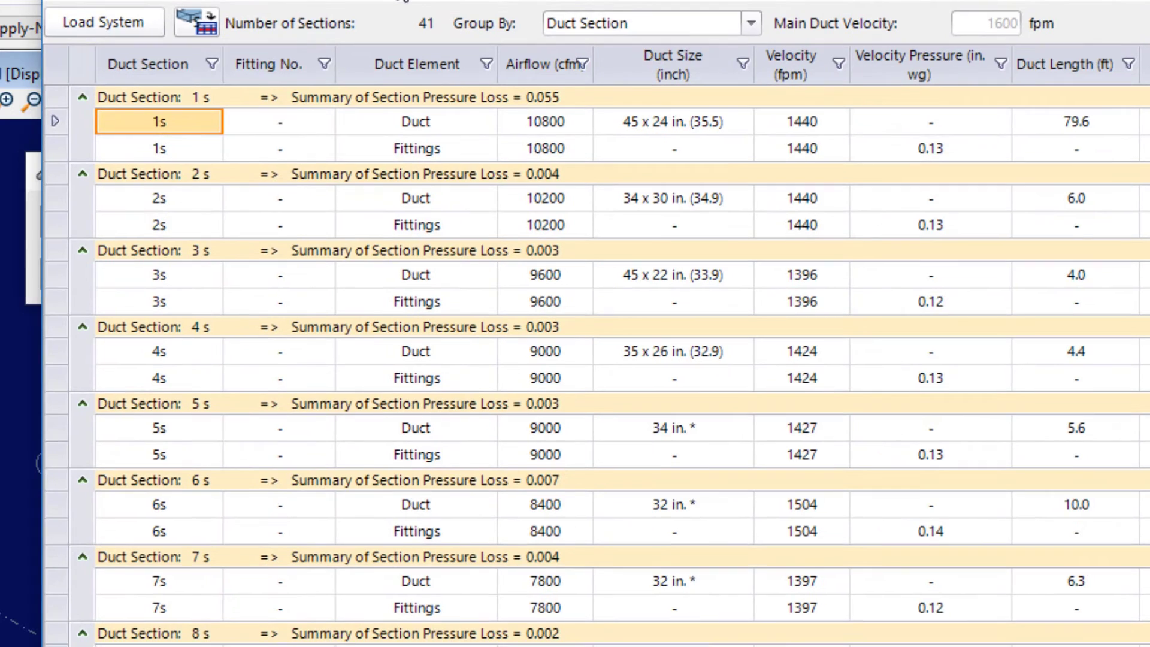
Lock duct section 1s's width at 24 in. and its depth at 12 in
{"action": "left_click", "coordinate": [686, 124]}
{"action": "right_click", "coordinate": [680, 125]}
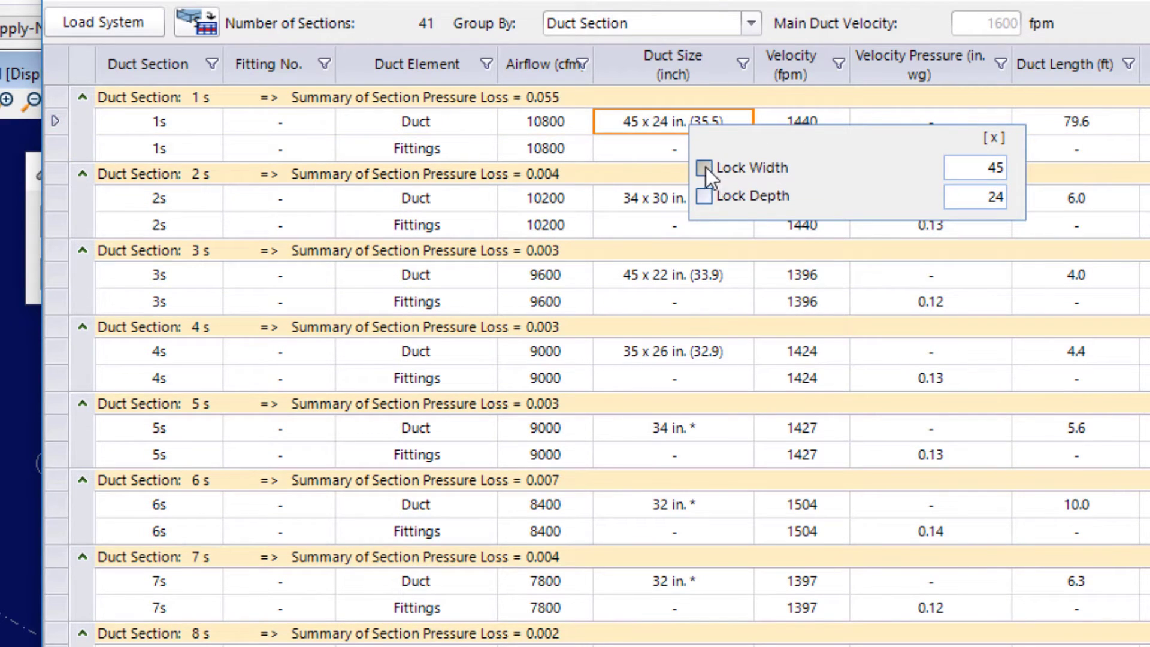
{"action": "left_click", "coordinate": [704, 168]}
{"action": "left_click", "coordinate": [704, 199]}
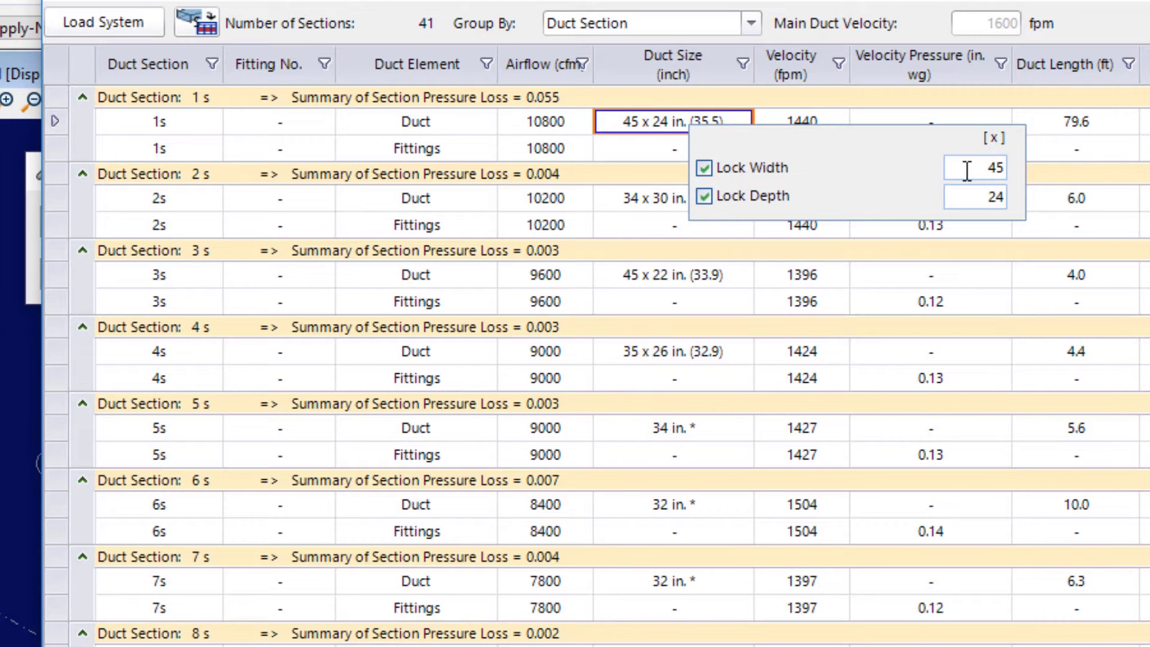
{"action": "double_click", "coordinate": [995, 167]}
{"action": "type", "text": "24"}
{"action": "key", "text": "Tab"}
{"action": "key", "text": "Tab"}
{"action": "key", "text": "Tab"}
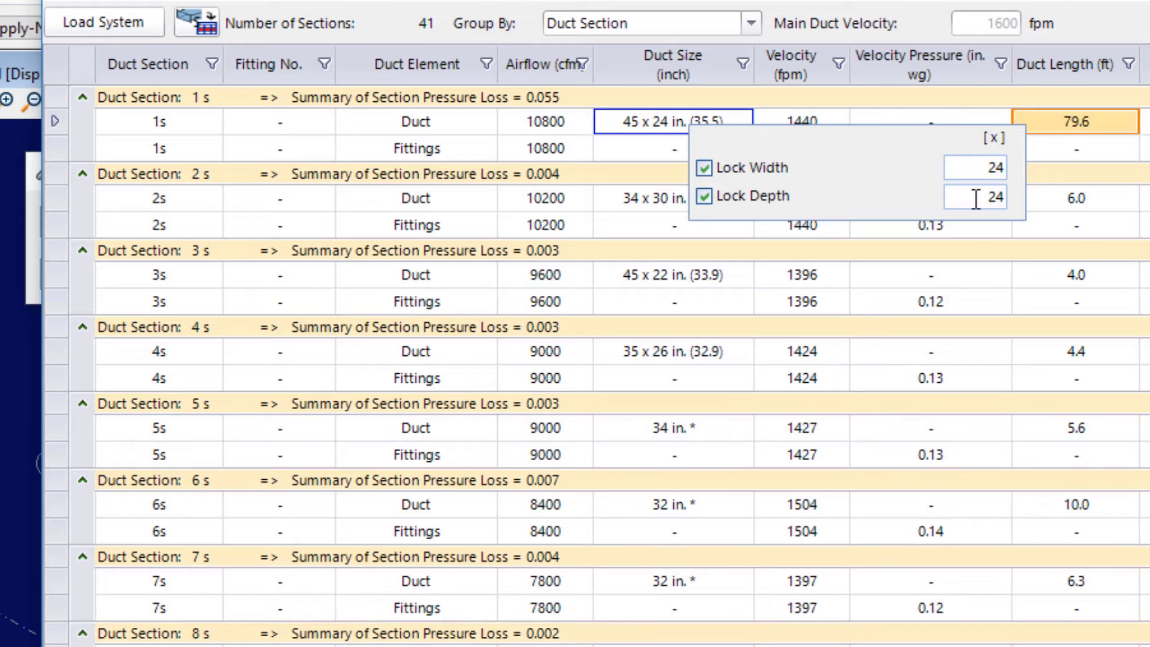
{"action": "left_click", "coordinate": [974, 197]}
{"action": "left_click_drag", "start_coordinate": [975, 197], "coordinate": [1057, 200]}
{"action": "type", "text": "12"}
{"action": "left_click", "coordinate": [991, 136]}
Lock duct section 2s's width at 24 in. and its depth at 12 in
{"action": "left_click", "coordinate": [681, 204]}
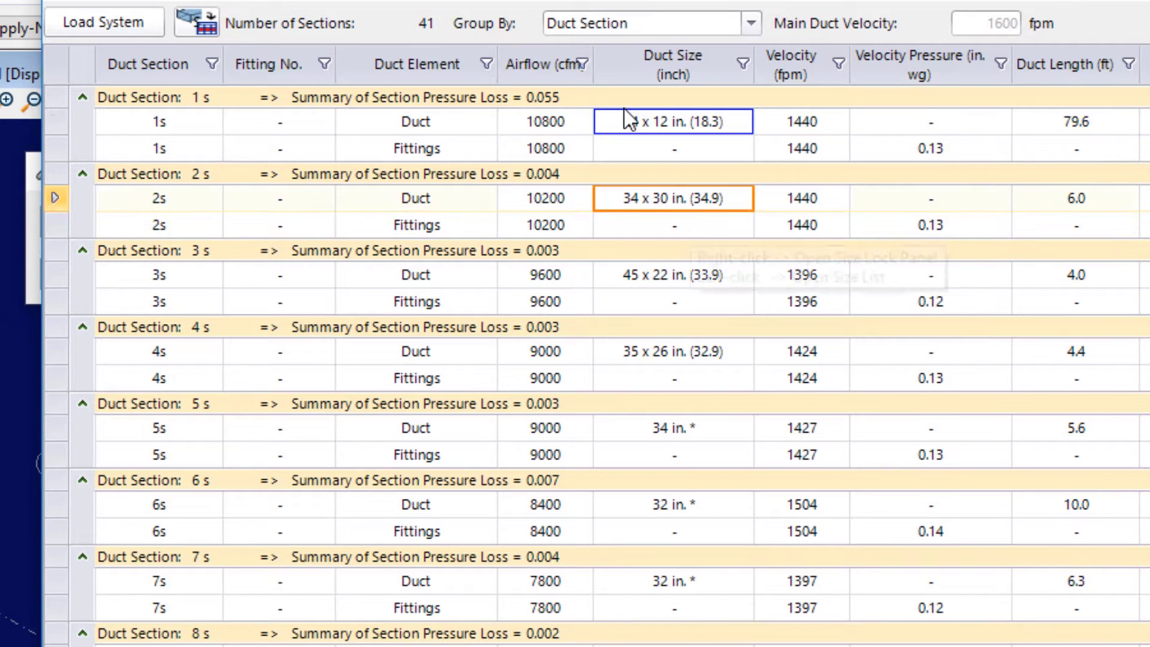
{"action": "right_click", "coordinate": [679, 204]}
{"action": "left_click", "coordinate": [727, 248]}
{"action": "left_click", "coordinate": [705, 274]}
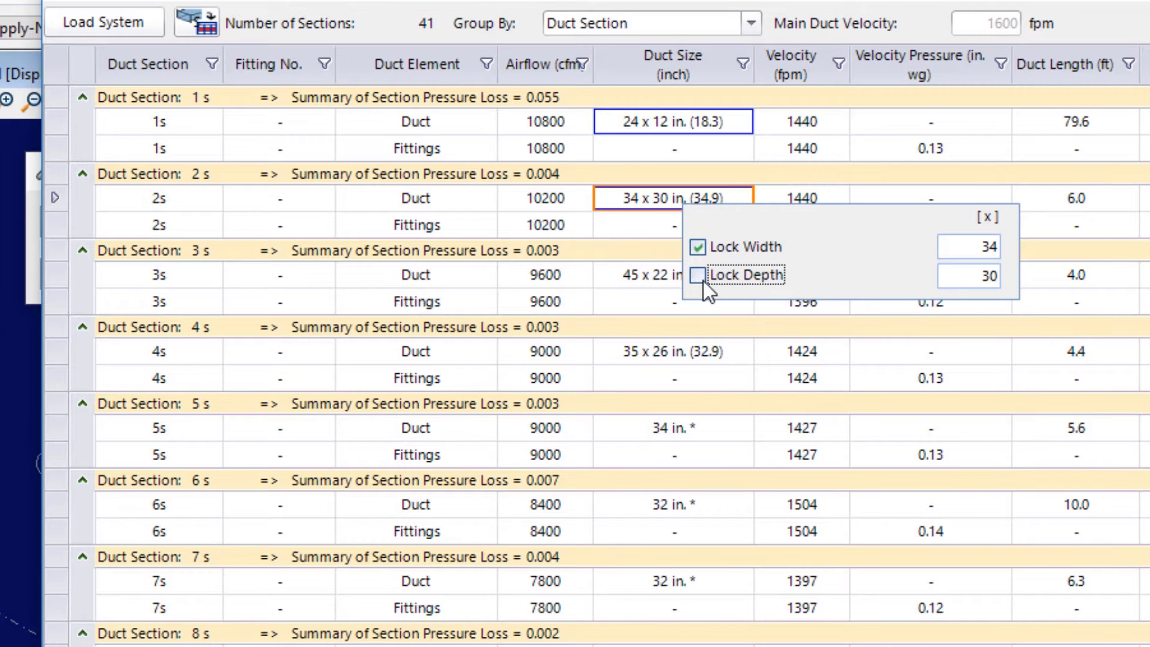
{"action": "left_click", "coordinate": [982, 246]}
{"action": "key", "text": "shift+End"}
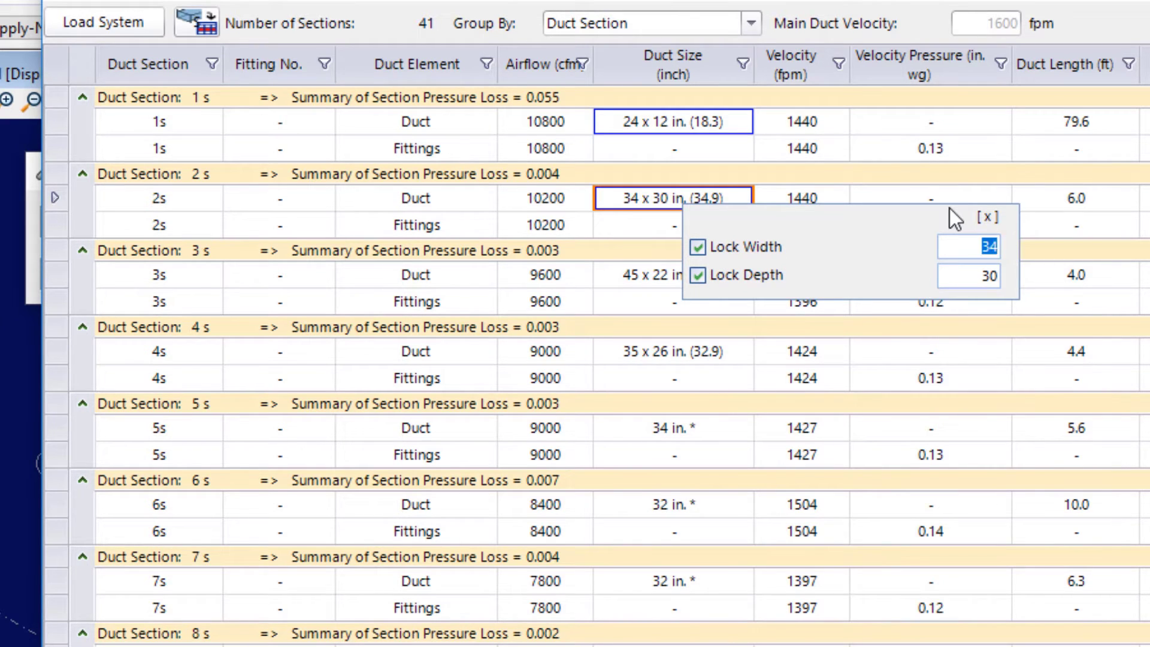
{"action": "type", "text": "24"}
{"action": "double_click", "coordinate": [989, 275]}
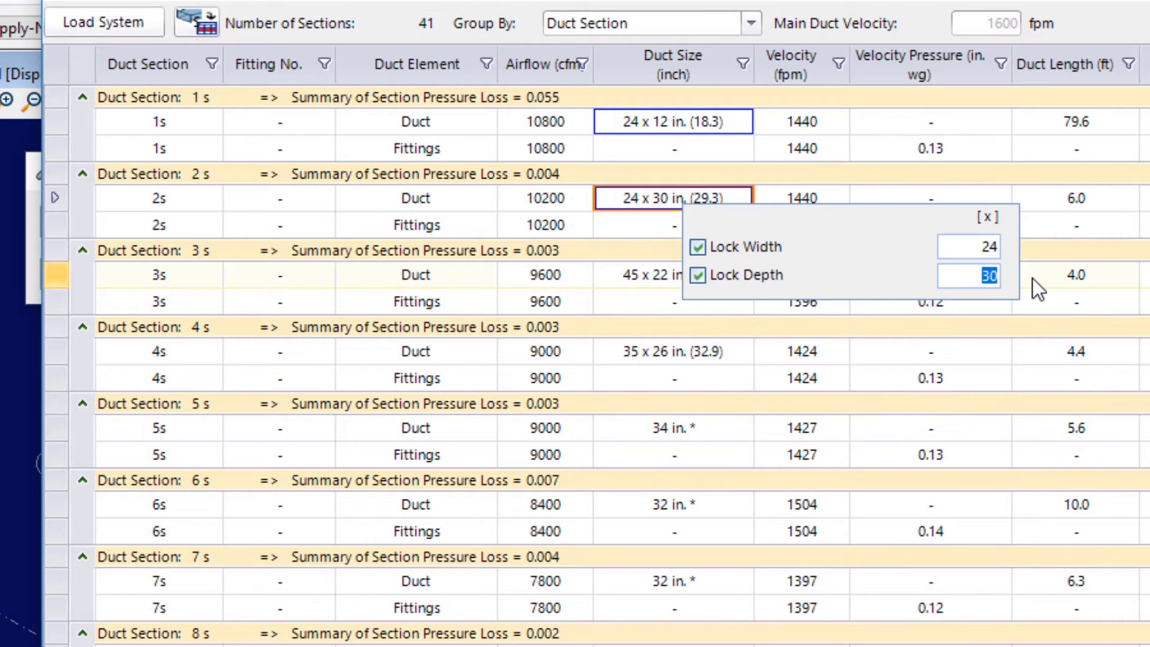
{"action": "type", "text": "12"}
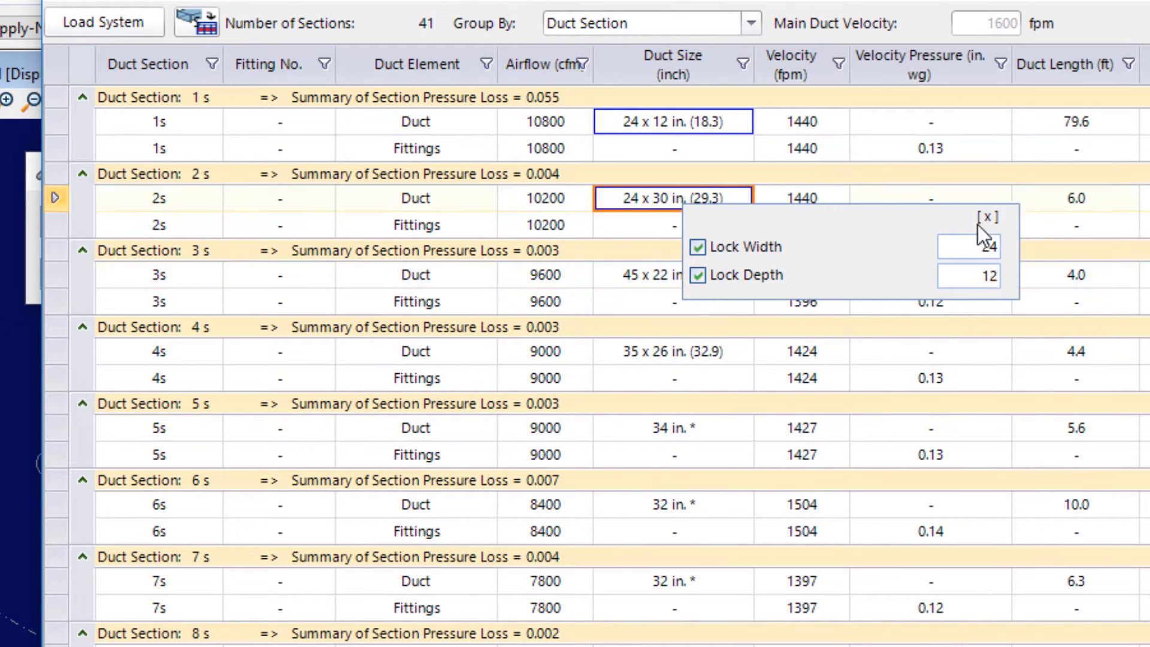
{"action": "left_click", "coordinate": [991, 215]}
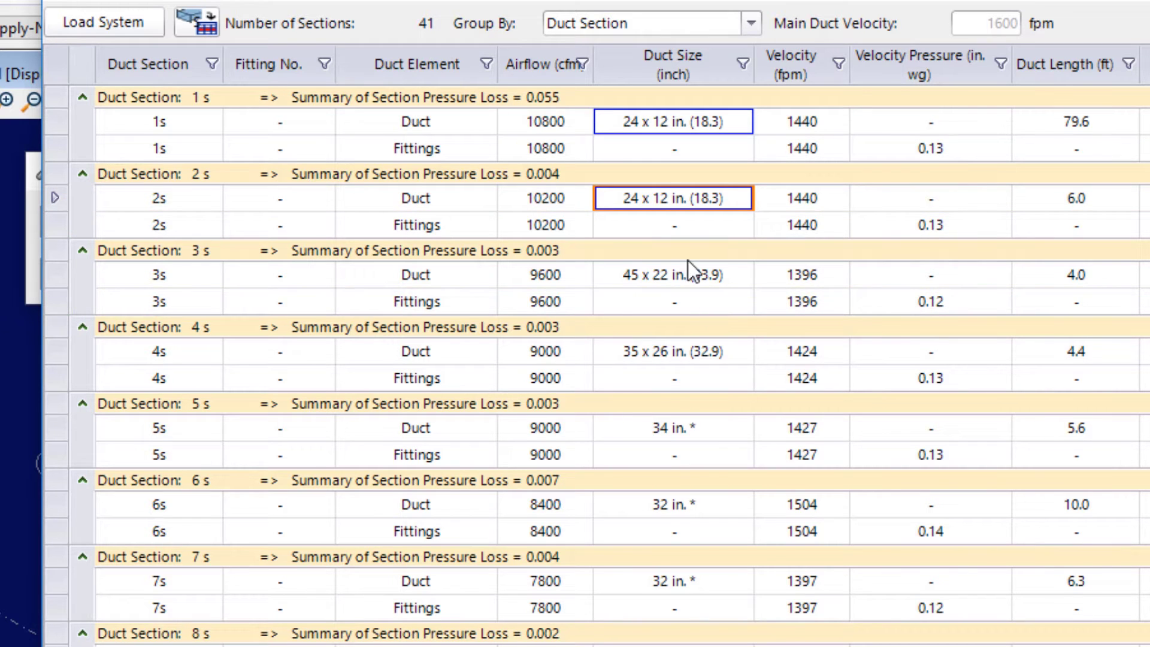
Lock duct section 3s at 24 in. wide and 12 in. deep, and recalculate the duct system
{"action": "right_click", "coordinate": [673, 276]}
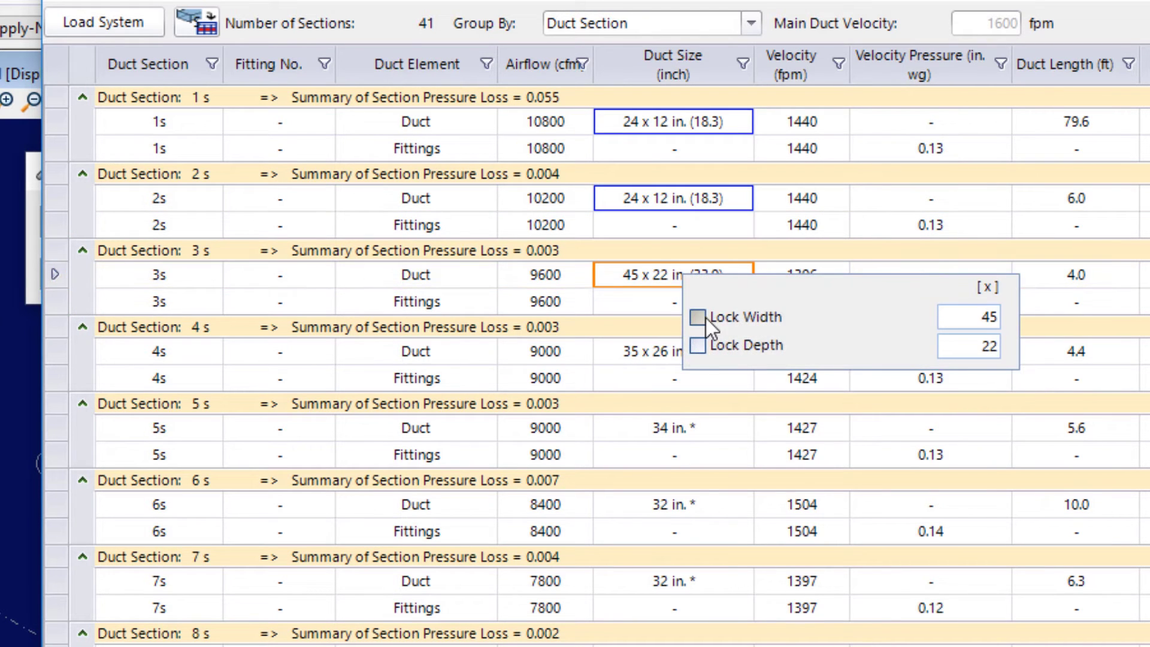
{"action": "left_click", "coordinate": [698, 317]}
{"action": "left_click", "coordinate": [706, 345]}
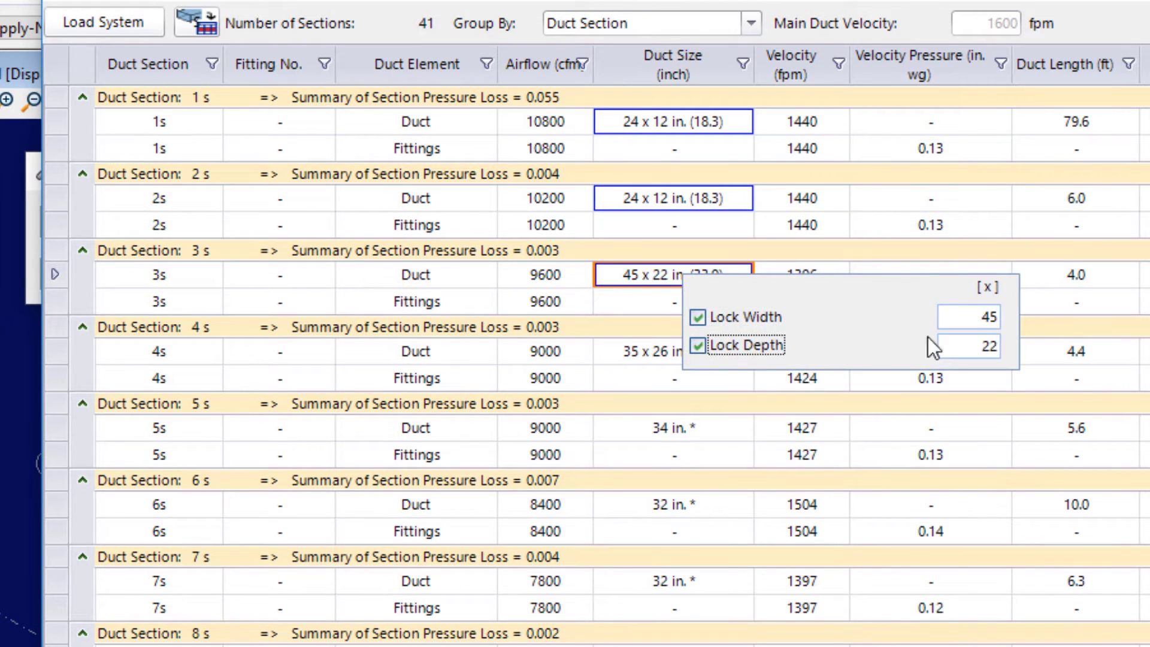
{"action": "double_click", "coordinate": [985, 316]}
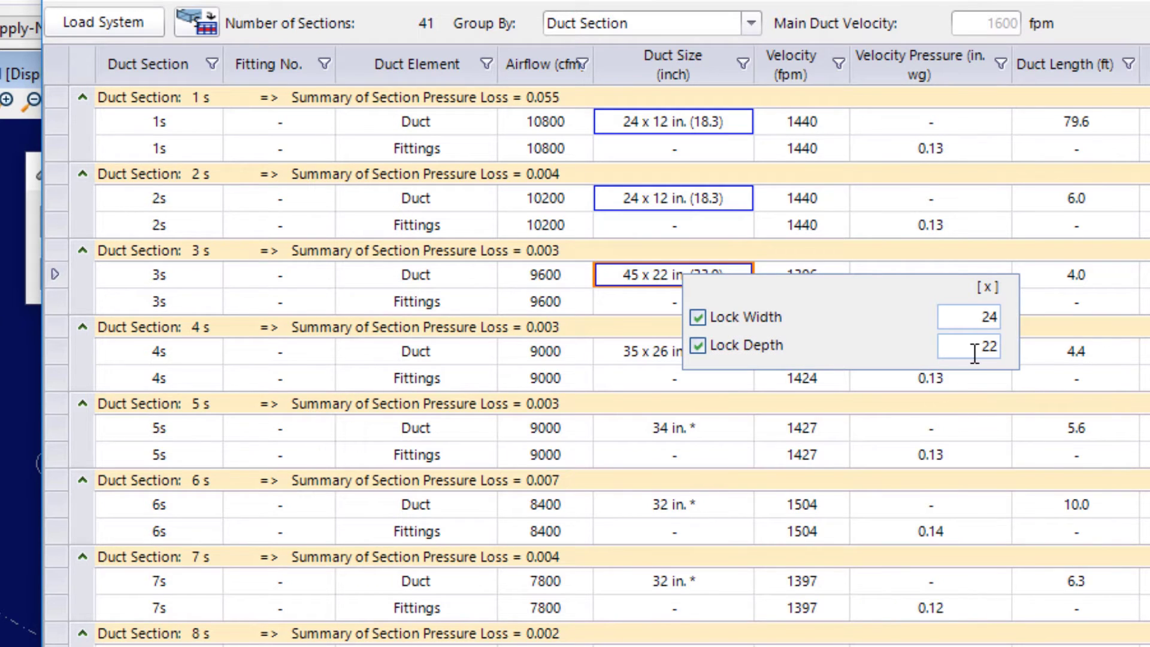
{"action": "left_click_drag", "start_coordinate": [974, 352], "coordinate": [1005, 350]}
{"action": "type", "text": "12"}
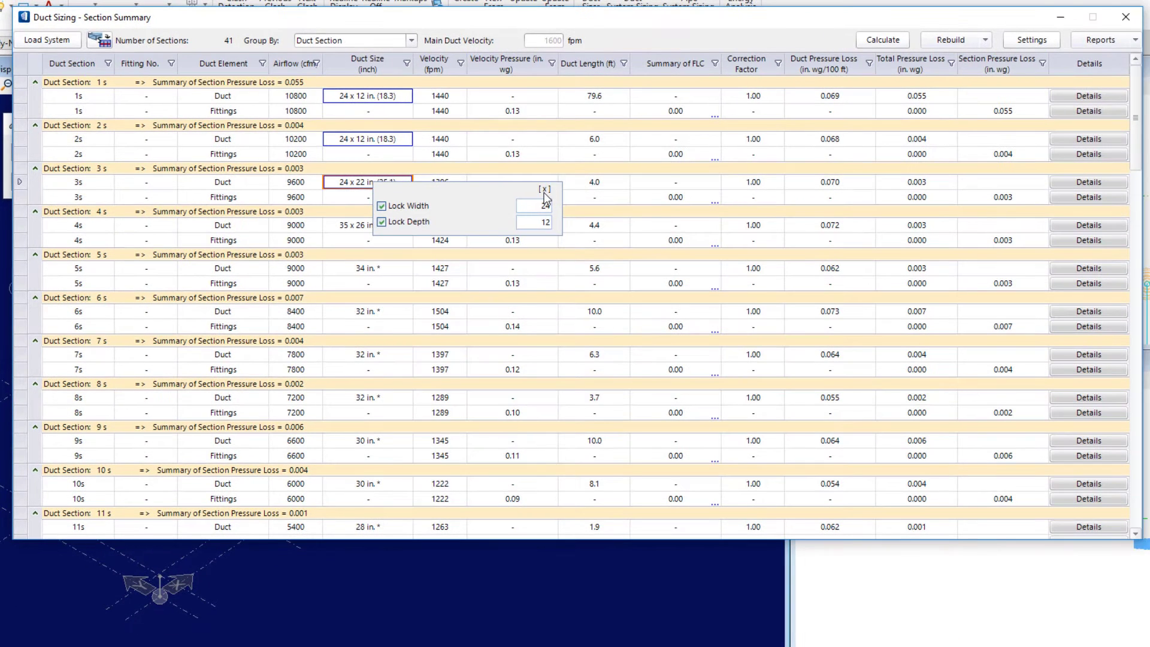
{"action": "left_click", "coordinate": [544, 190]}
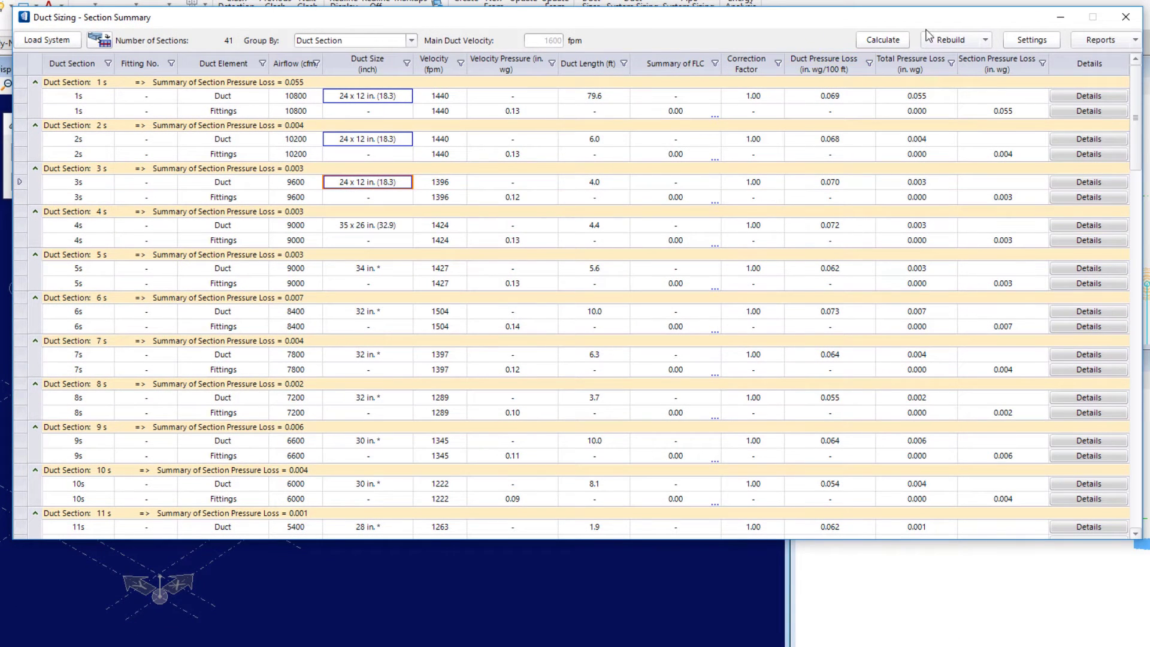
{"action": "left_click", "coordinate": [870, 46]}
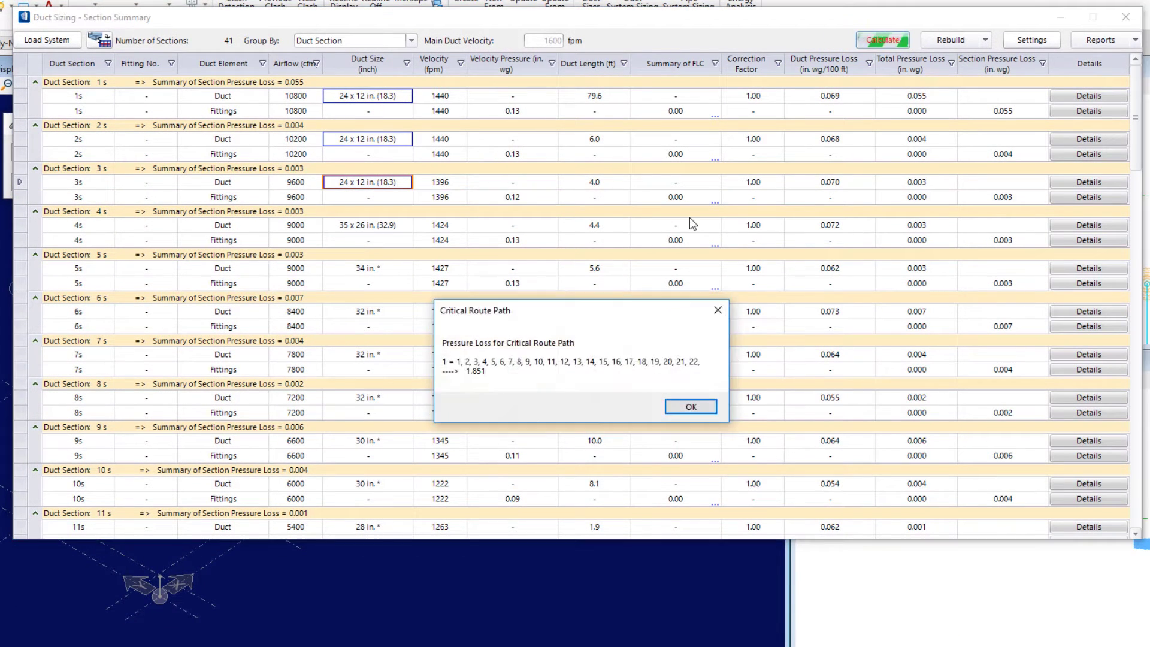
{"action": "left_click", "coordinate": [689, 406]}
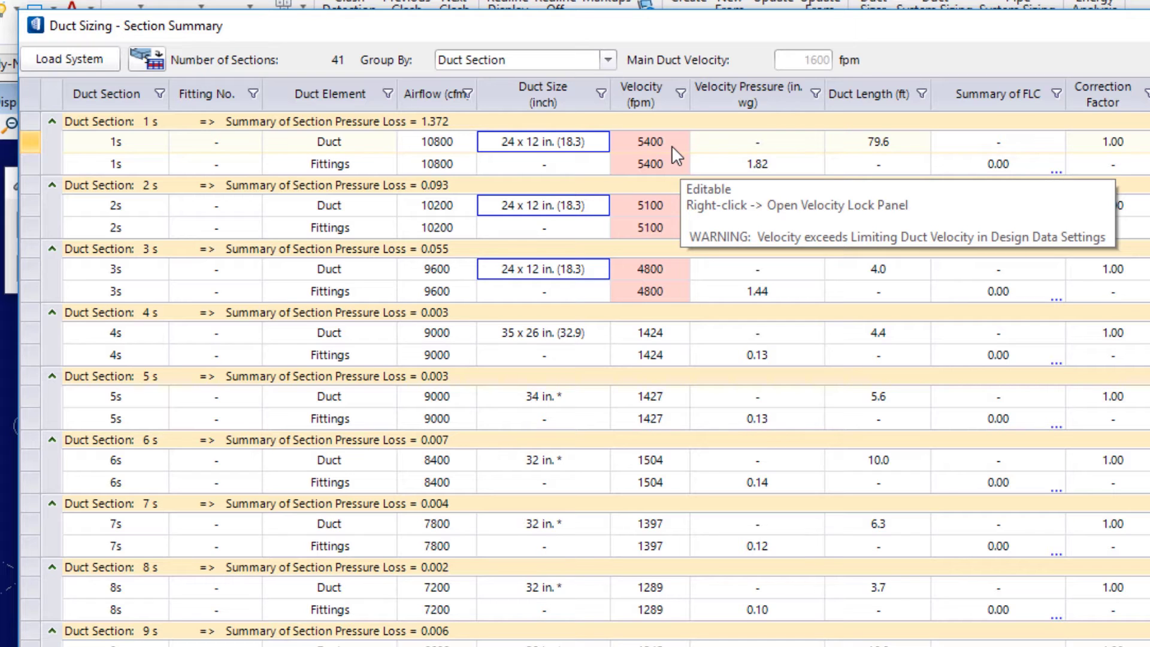
Unlock the depth of duct sections 1s and 2s while keeping their widths locked at 24 in
{"action": "right_click", "coordinate": [535, 144]}
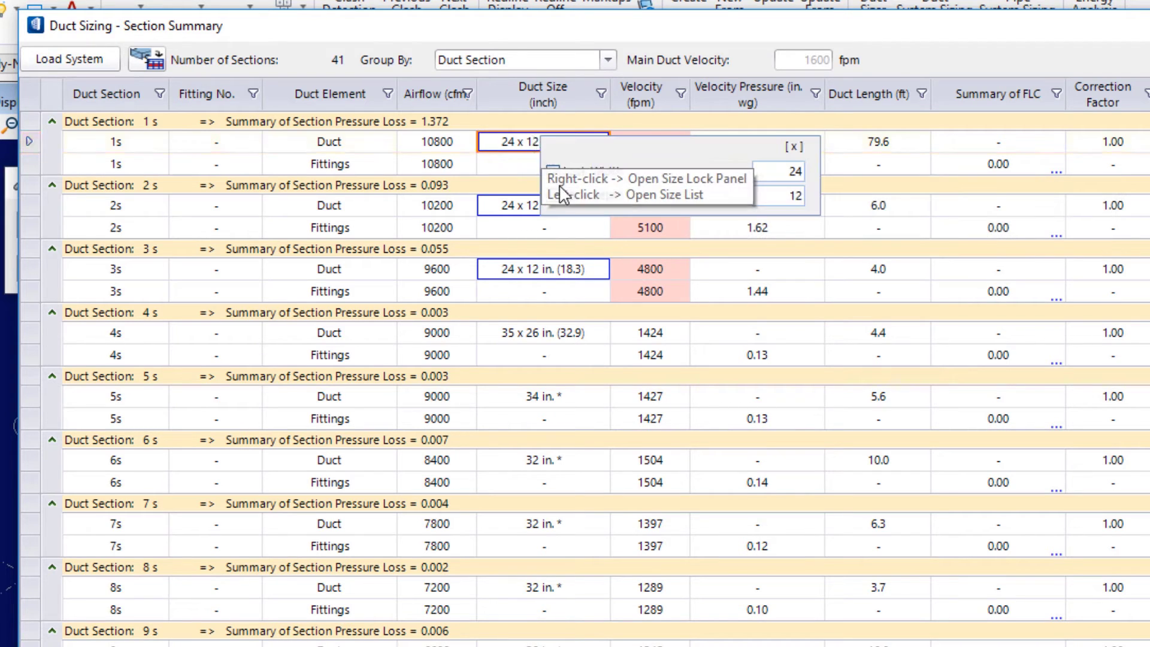
{"action": "left_click", "coordinate": [552, 196]}
{"action": "left_click", "coordinate": [553, 196]}
{"action": "left_click", "coordinate": [521, 216]}
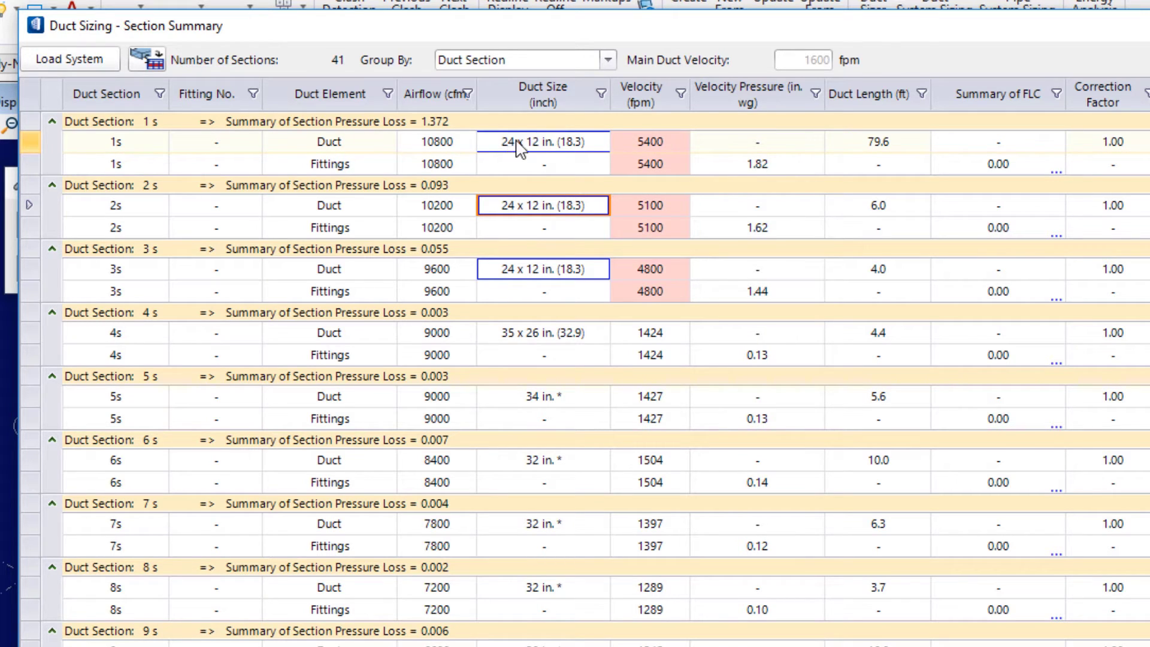
{"action": "right_click", "coordinate": [549, 206]}
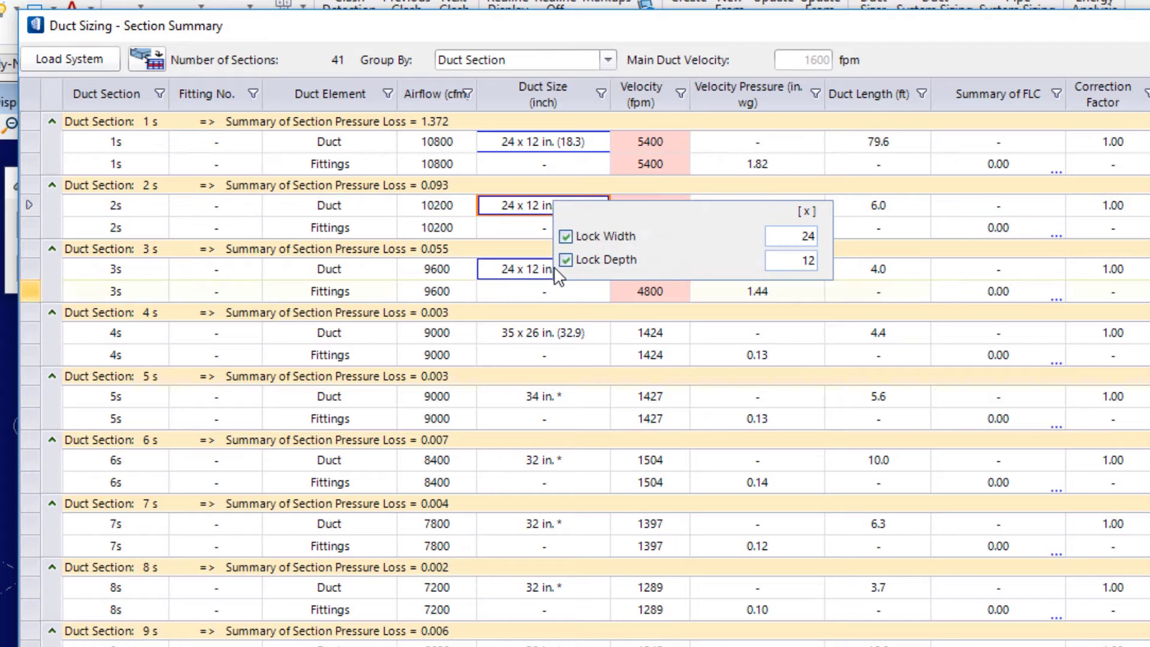
{"action": "left_click", "coordinate": [563, 262]}
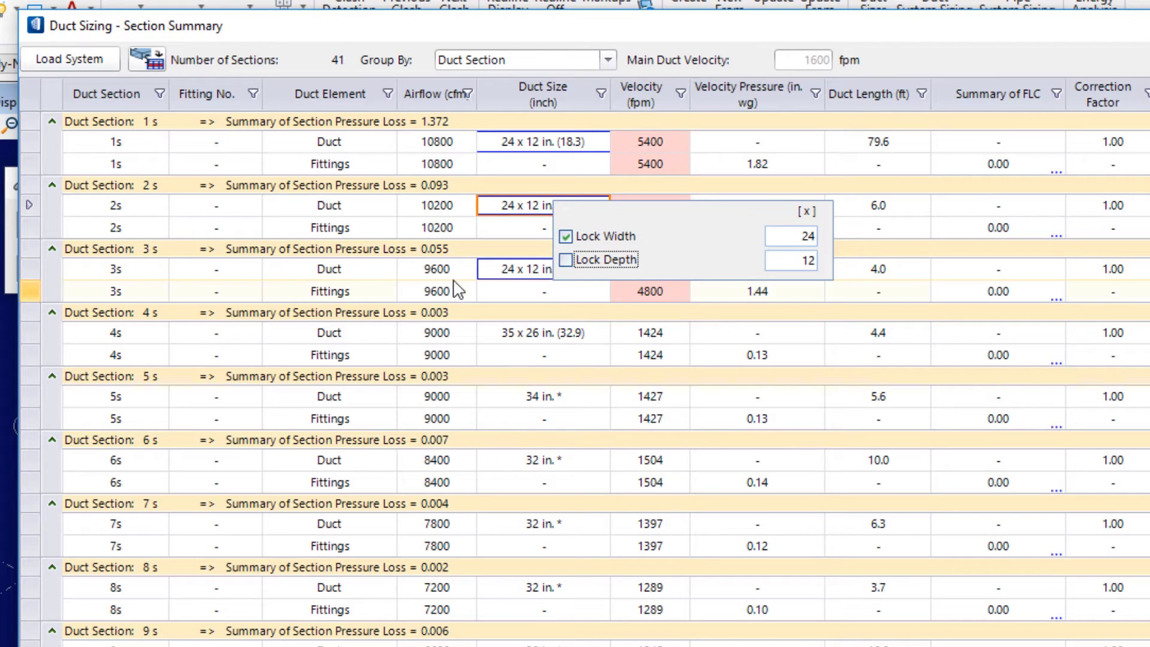
Unlock duct section 3s's depth and recalculate the system, acknowledging the critical route path's pressure loss
{"action": "left_click", "coordinate": [510, 271]}
{"action": "right_click", "coordinate": [511, 271]}
{"action": "left_click", "coordinate": [525, 326]}
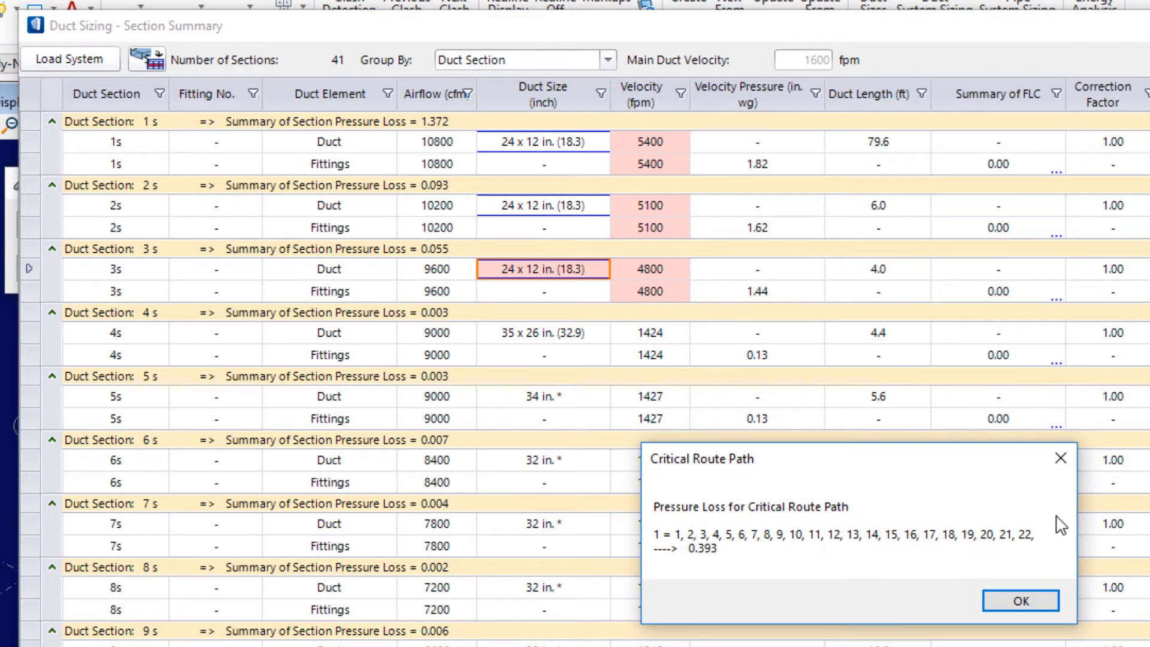
{"action": "left_click", "coordinate": [1051, 598]}
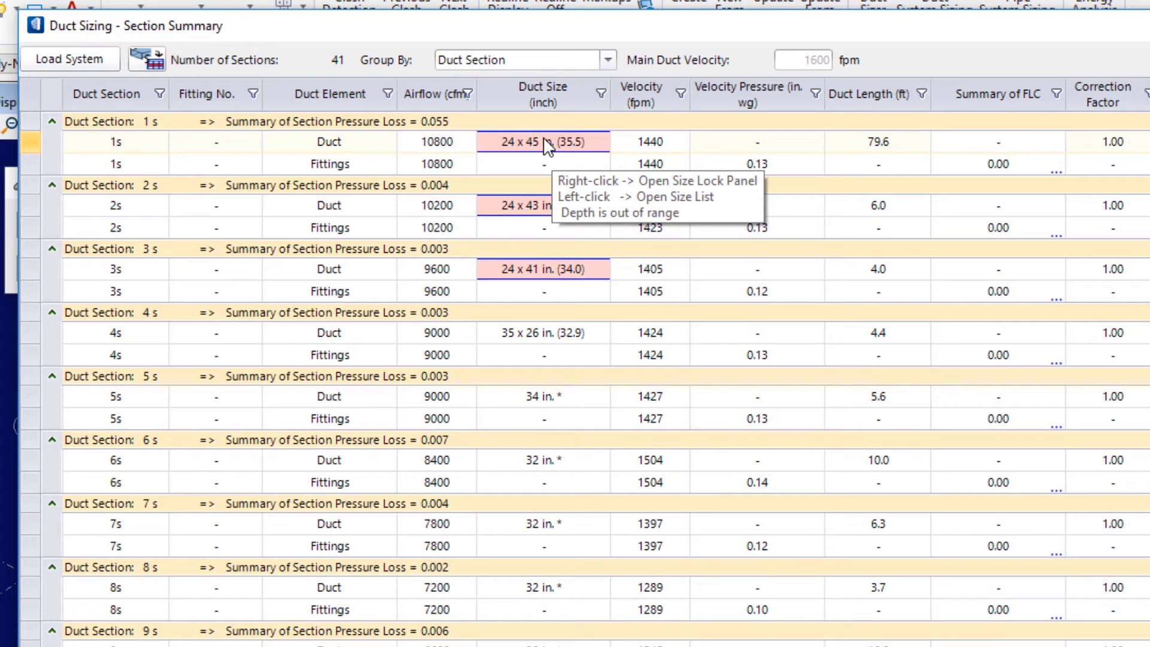
Choose 34 x 32 in. from the available sizes for duct sections 1s and 2s
{"action": "left_click", "coordinate": [603, 143]}
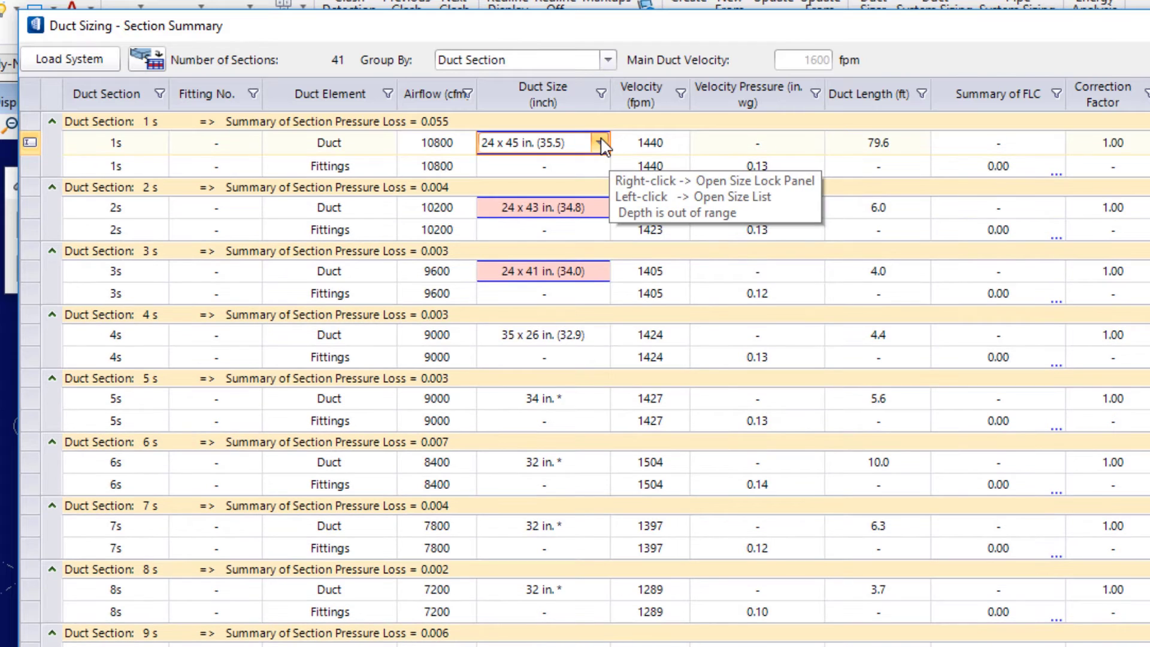
{"action": "left_click", "coordinate": [601, 143]}
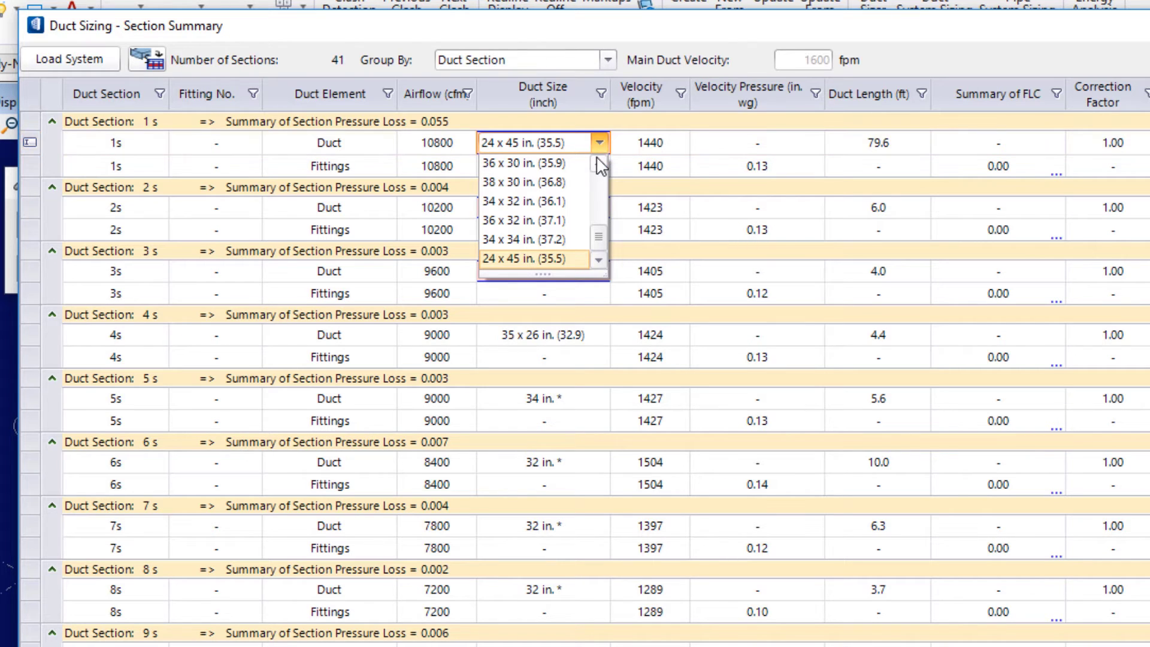
{"action": "left_click_drag", "start_coordinate": [597, 224], "coordinate": [604, 251]}
{"action": "left_click", "coordinate": [598, 177]}
{"action": "left_click", "coordinate": [509, 206]}
{"action": "left_click", "coordinate": [566, 209]}
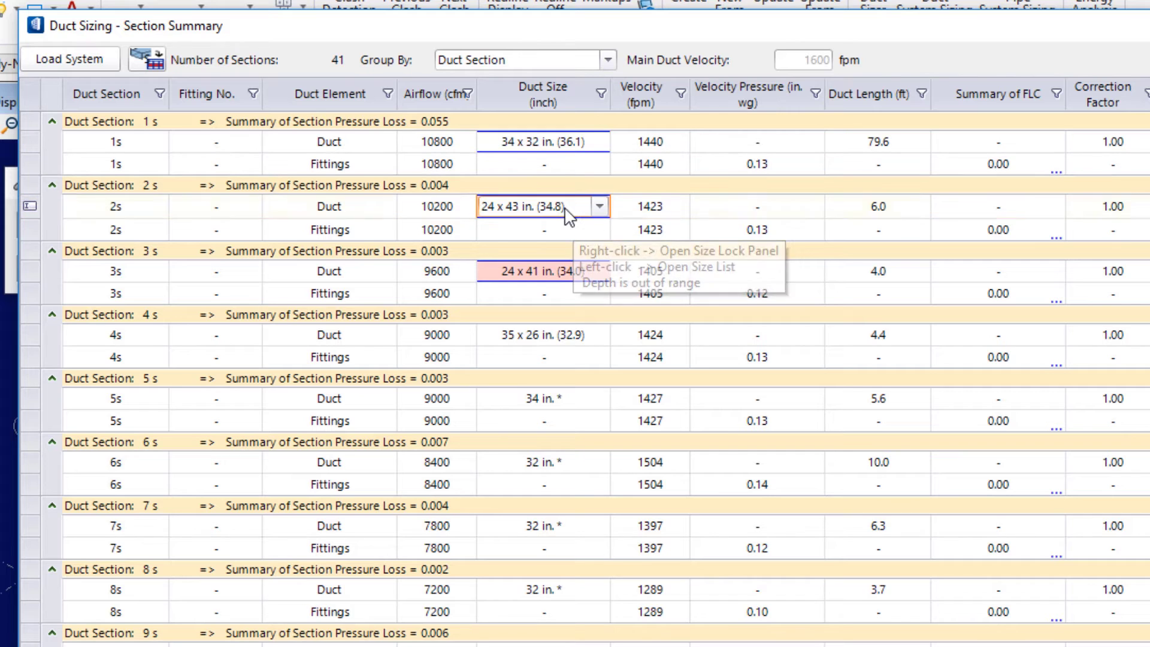
{"action": "left_click", "coordinate": [599, 206]}
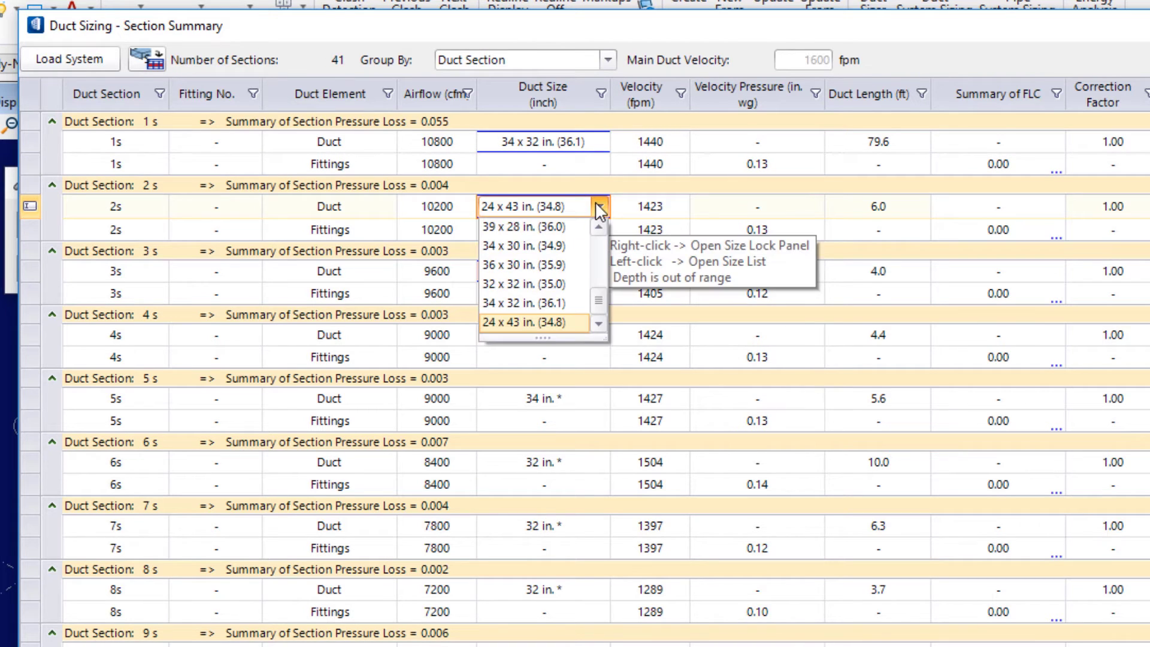
{"action": "left_click", "coordinate": [506, 304]}
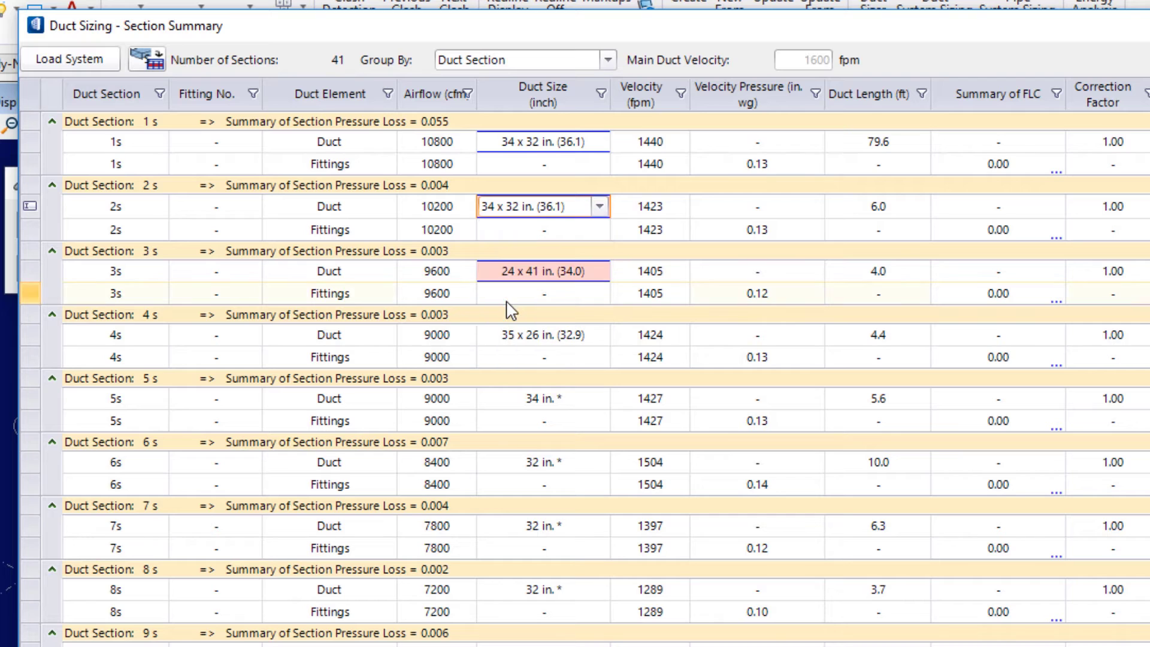
Choose 34 x 30 in. from the available sizes for duct section 3s
{"action": "left_click", "coordinate": [579, 271]}
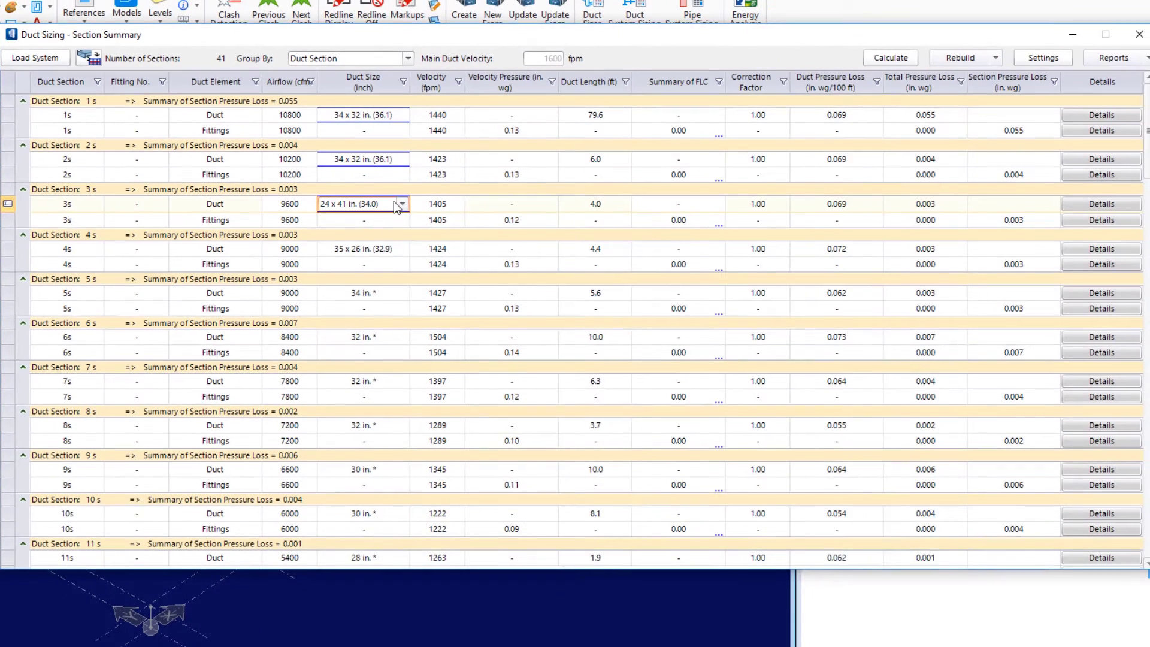
{"action": "left_click", "coordinate": [400, 204]}
{"action": "scroll", "coordinate": [401, 274], "scroll_direction": "down", "scroll_amount": 2}
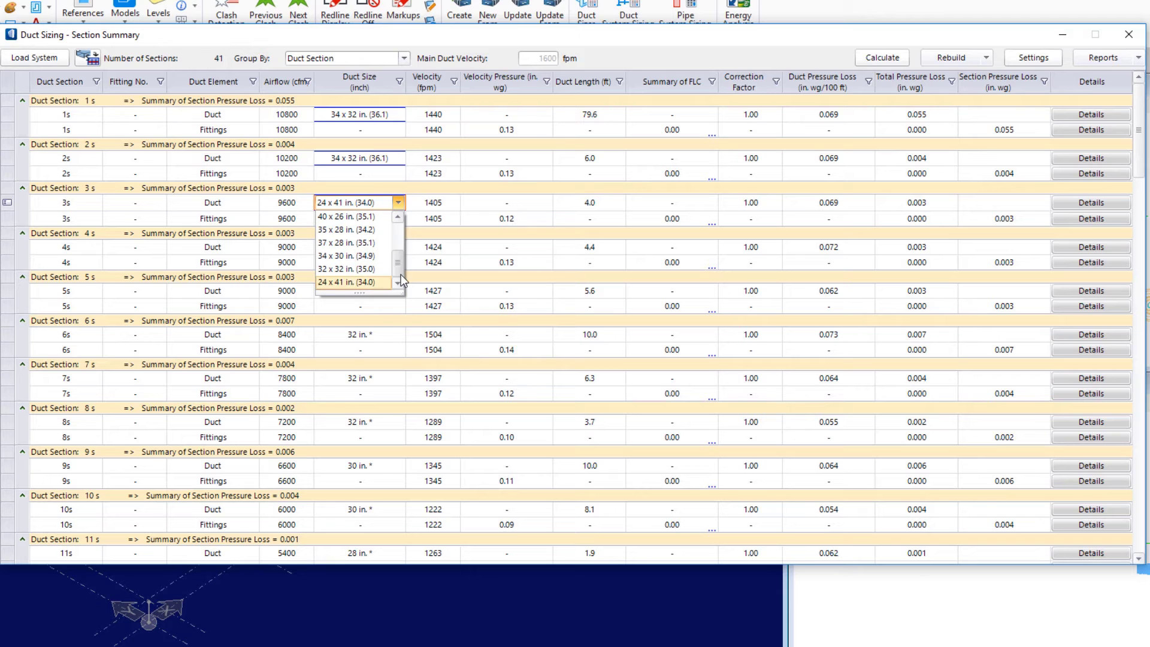
{"action": "left_click", "coordinate": [365, 256]}
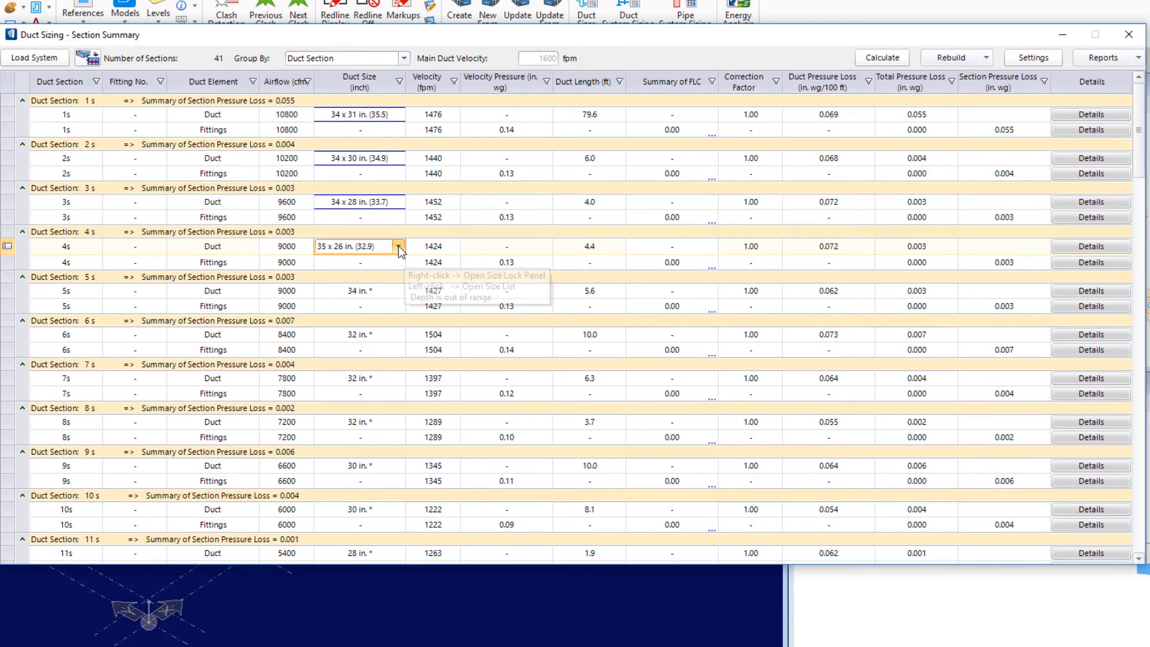
Choose 37 x 26 in. from the available sizes for duct section 4s
{"action": "left_click", "coordinate": [398, 247]}
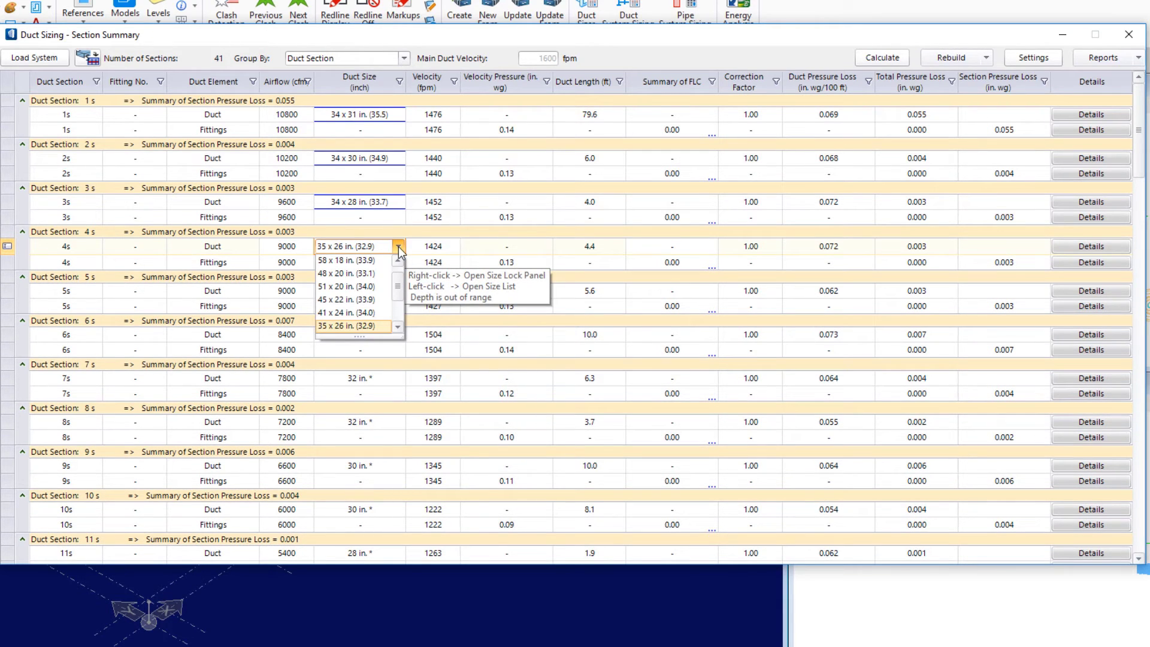
{"action": "scroll", "coordinate": [399, 308], "scroll_direction": "down", "scroll_amount": 2}
{"action": "left_click", "coordinate": [356, 286]}
Lock duct section 4s's width and depth at 37 x 26 in. and recalculate the duct system
{"action": "left_click", "coordinate": [340, 250]}
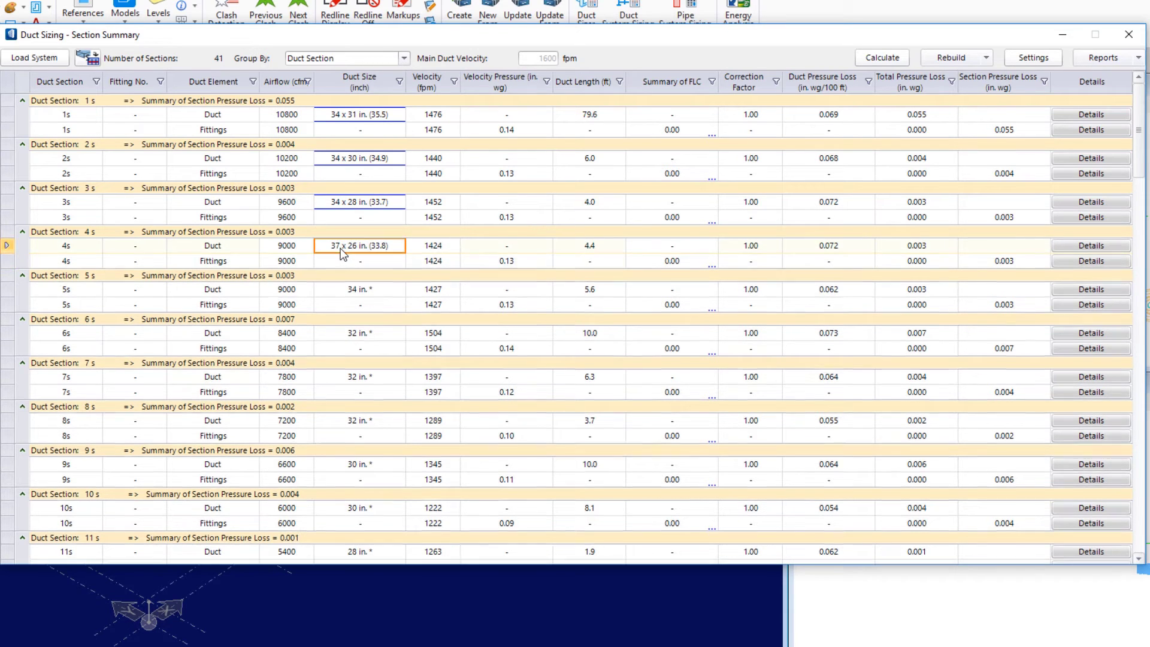
{"action": "left_click", "coordinate": [354, 273]}
{"action": "left_click", "coordinate": [354, 289]}
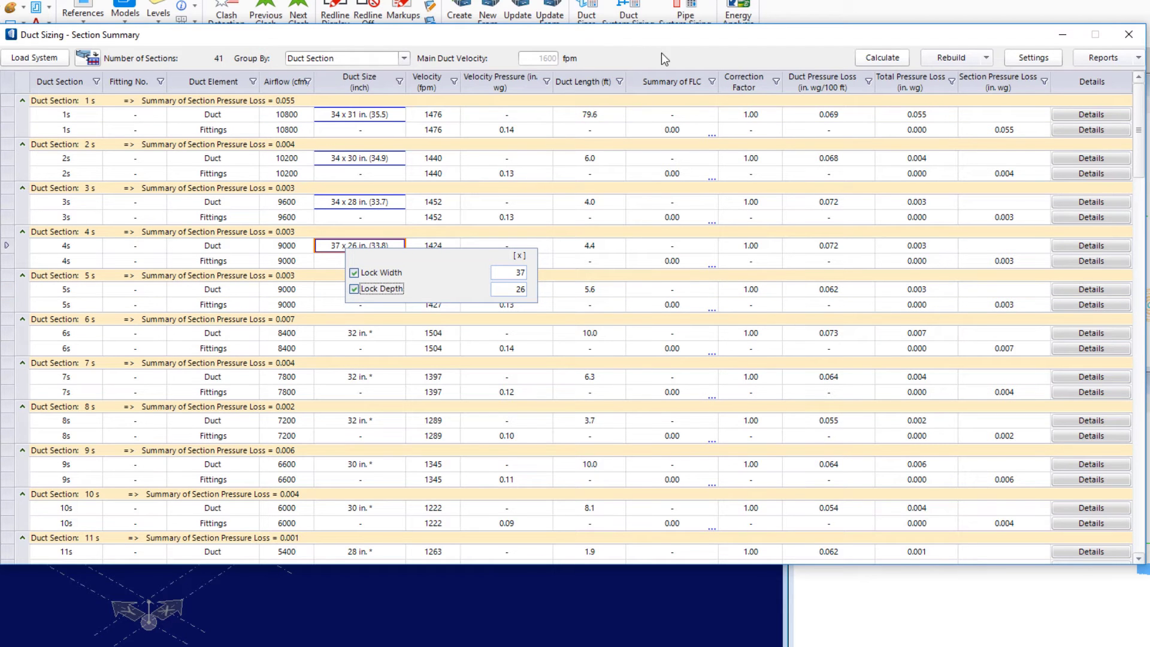
{"action": "left_click", "coordinate": [868, 59]}
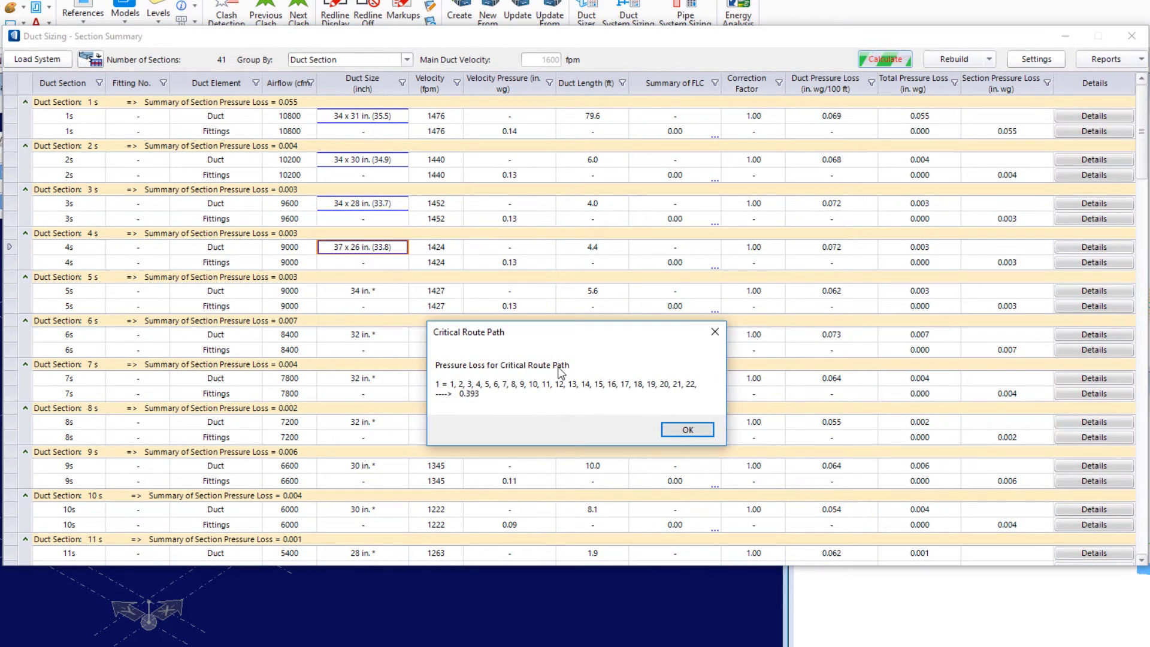
{"action": "left_click", "coordinate": [682, 429]}
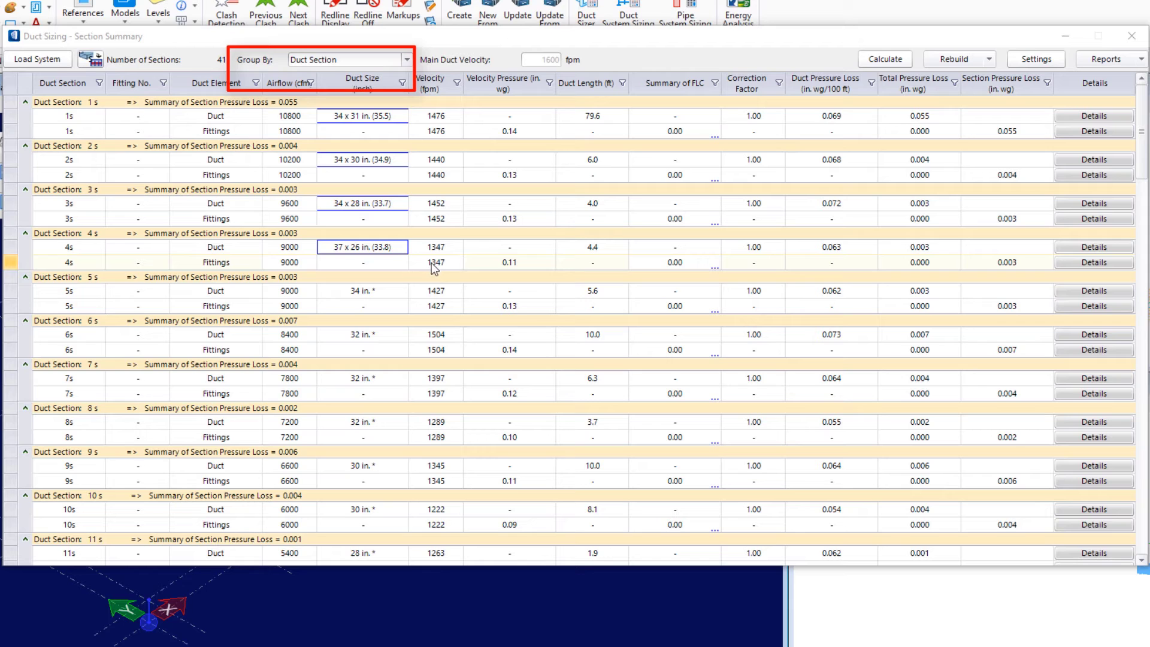
Group the section summary by Duct Element and lock the depths of duct sections 2s and 3s at 30 and 28 in
{"action": "left_click", "coordinate": [407, 61]}
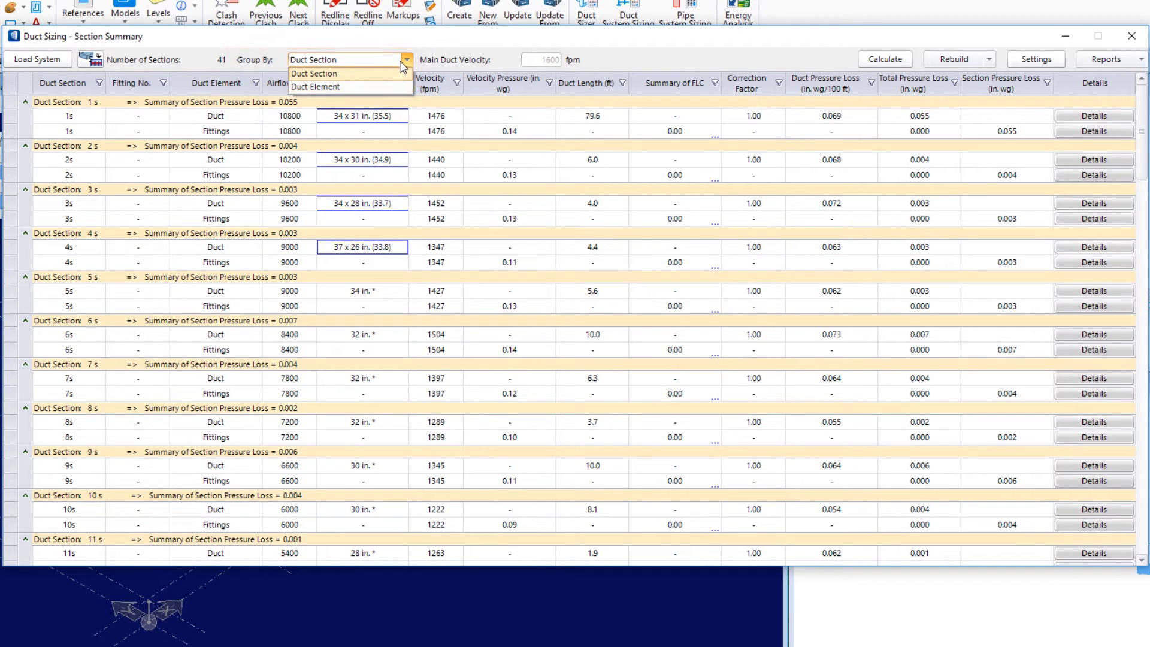
{"action": "left_click", "coordinate": [368, 88]}
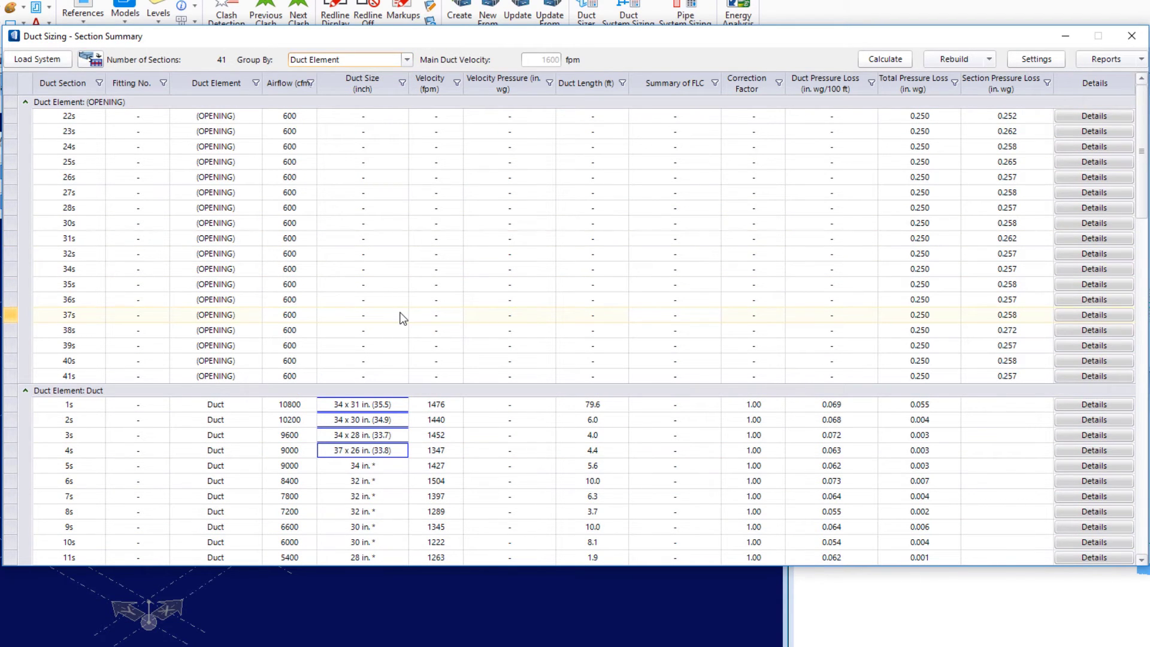
{"action": "right_click", "coordinate": [375, 424]}
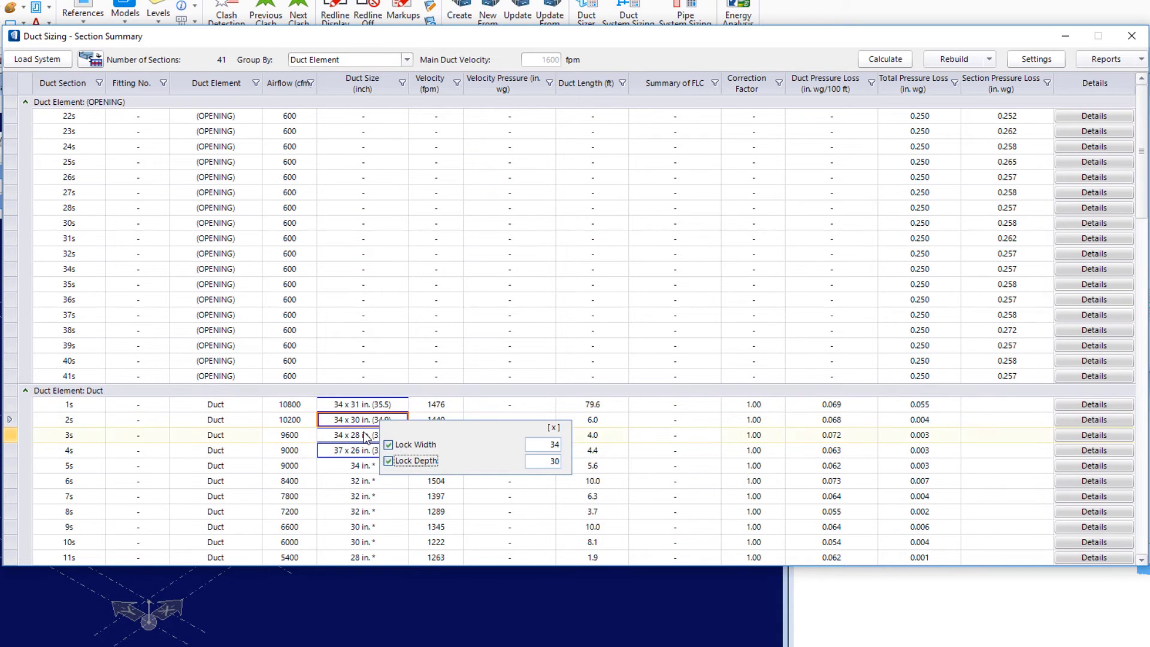
{"action": "right_click", "coordinate": [366, 437]}
{"action": "left_click", "coordinate": [377, 474]}
{"action": "left_click", "coordinate": [541, 441]}
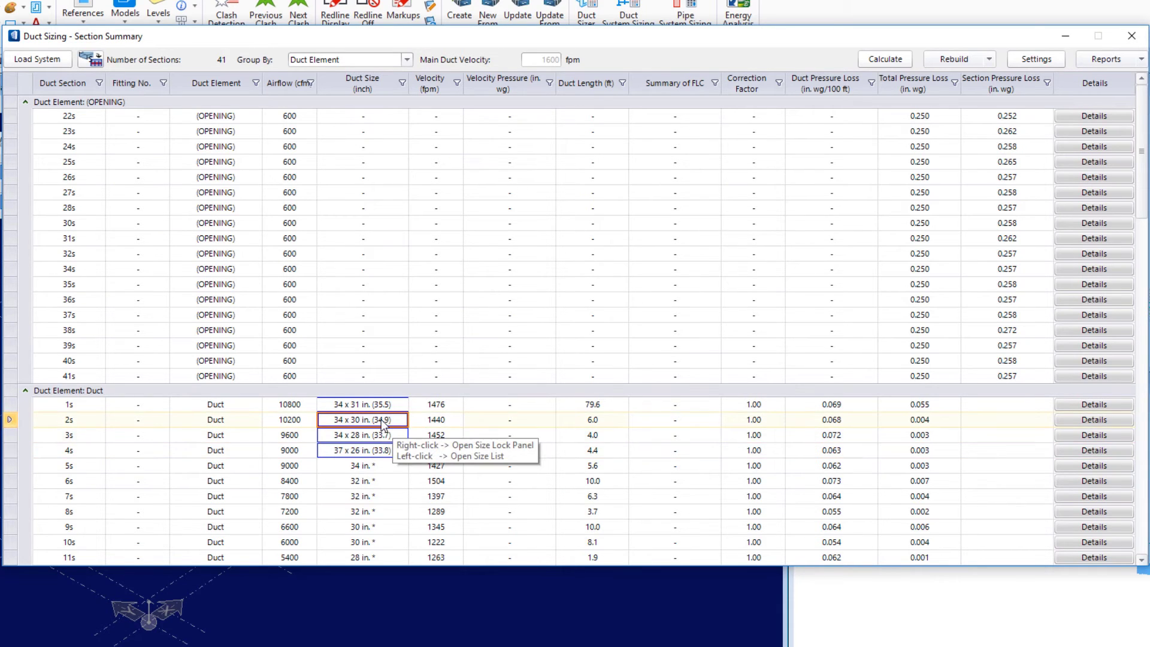
Set duct section 2s's locked width to 33 in. and locked depth to 28 in
{"action": "right_click", "coordinate": [383, 422]}
{"action": "left_click", "coordinate": [549, 443]}
{"action": "type", "text": "33"}
{"action": "key", "text": "Tab"}
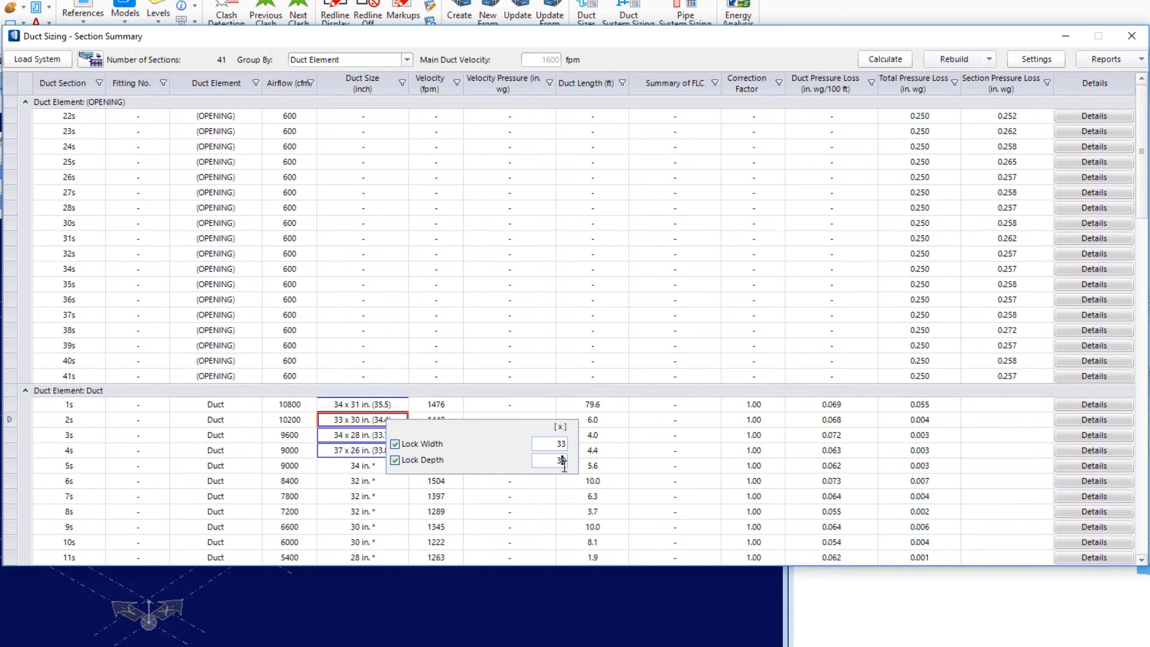
{"action": "type", "text": "28"}
{"action": "key", "text": "Return"}
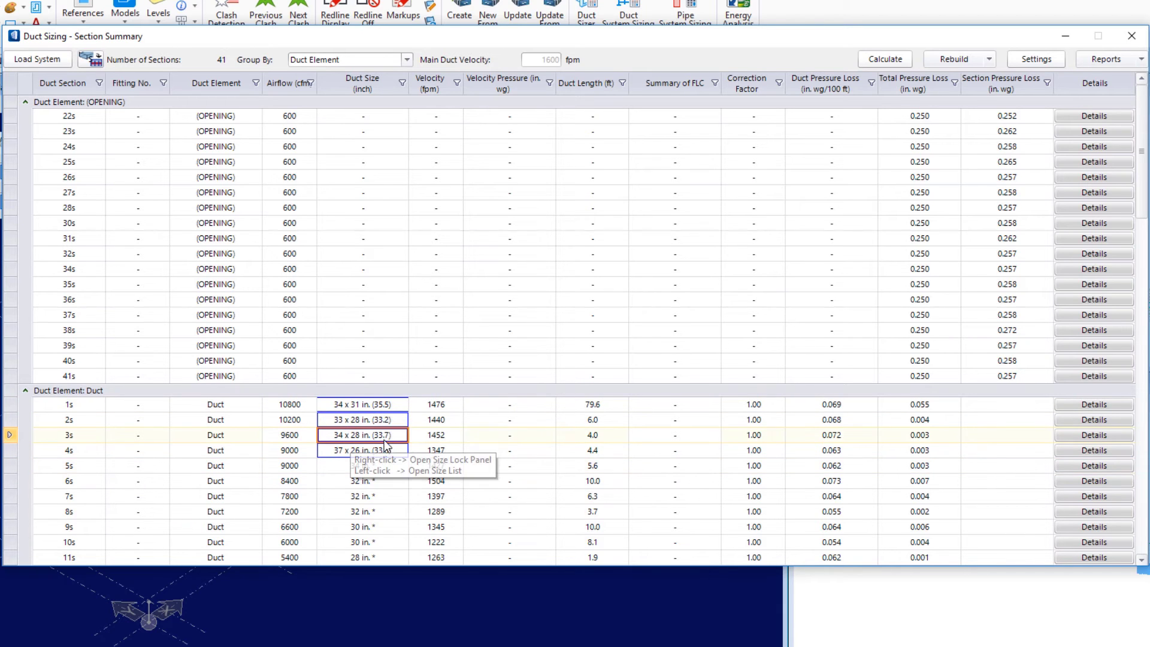
Set duct section 3s's locked width to 33 in
{"action": "right_click", "coordinate": [388, 436]}
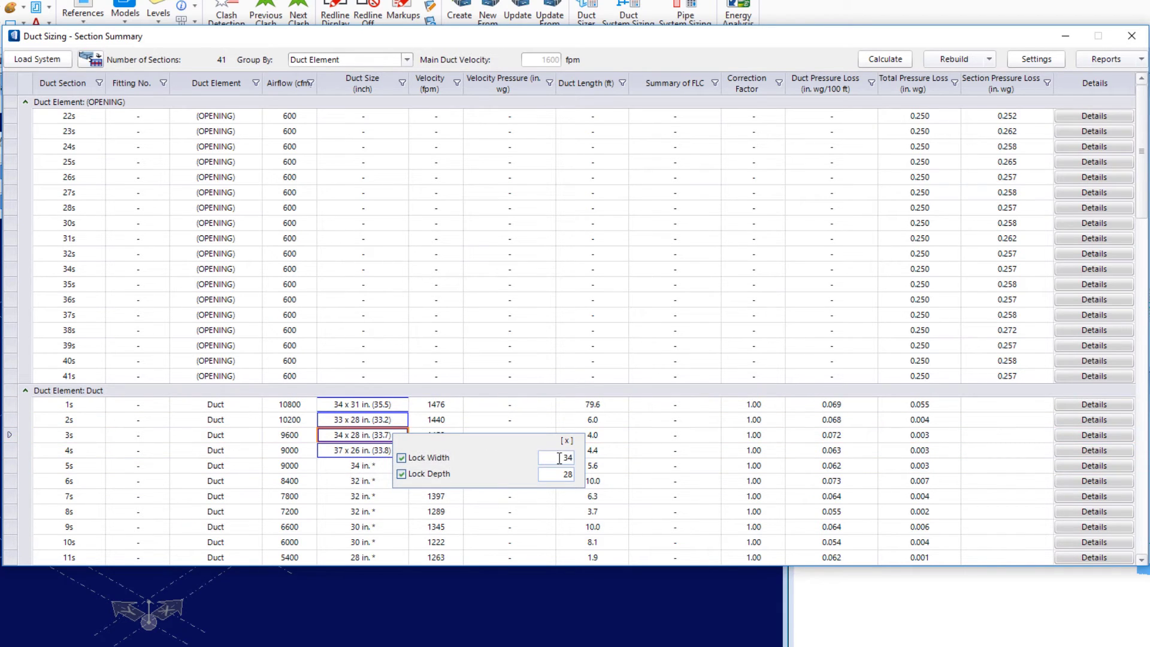
{"action": "type", "text": "33"}
{"action": "key", "text": "Return"}
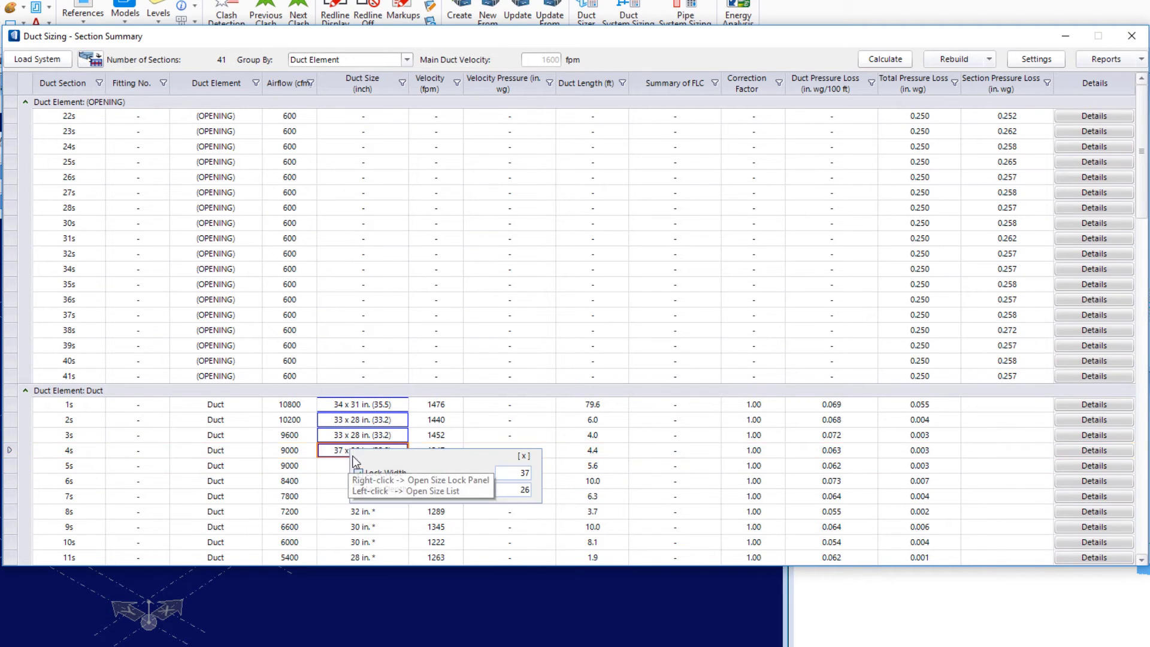
Set duct section 4s's locked width to 33 in. and locked depth to 86 in
{"action": "right_click", "coordinate": [352, 452]}
{"action": "left_click", "coordinate": [520, 472]}
{"action": "double_click", "coordinate": [519, 472]}
{"action": "type", "text": "33"}
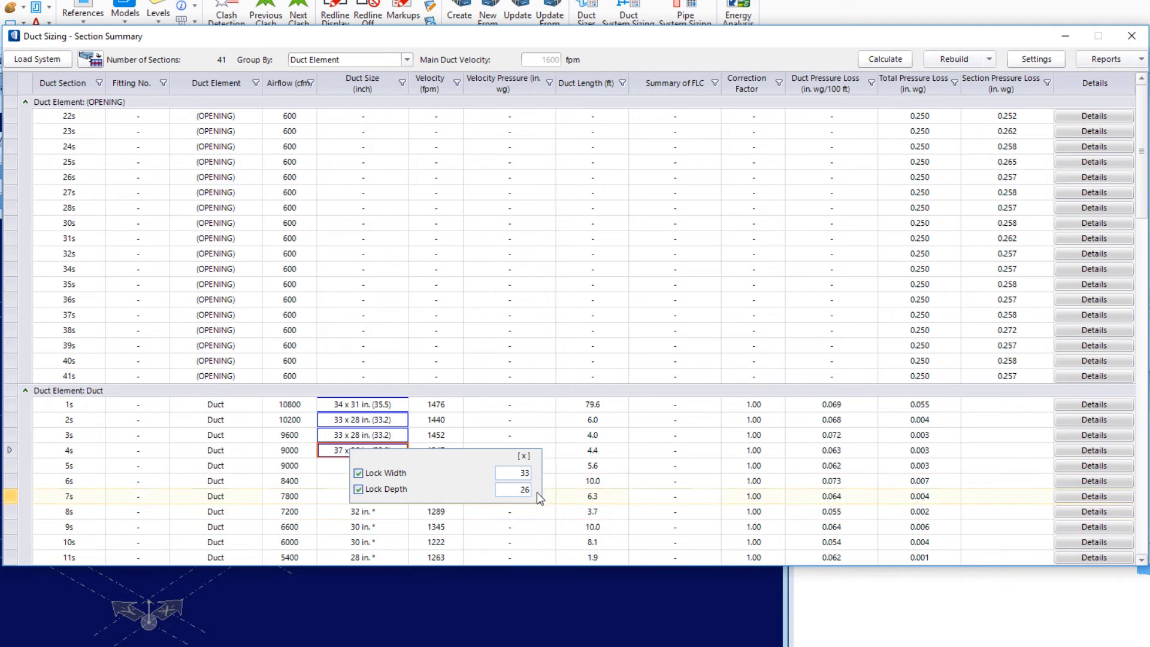
{"action": "left_click_drag", "start_coordinate": [526, 489], "coordinate": [489, 479]}
{"action": "type", "text": "8"}
{"action": "left_click", "coordinate": [562, 529]}
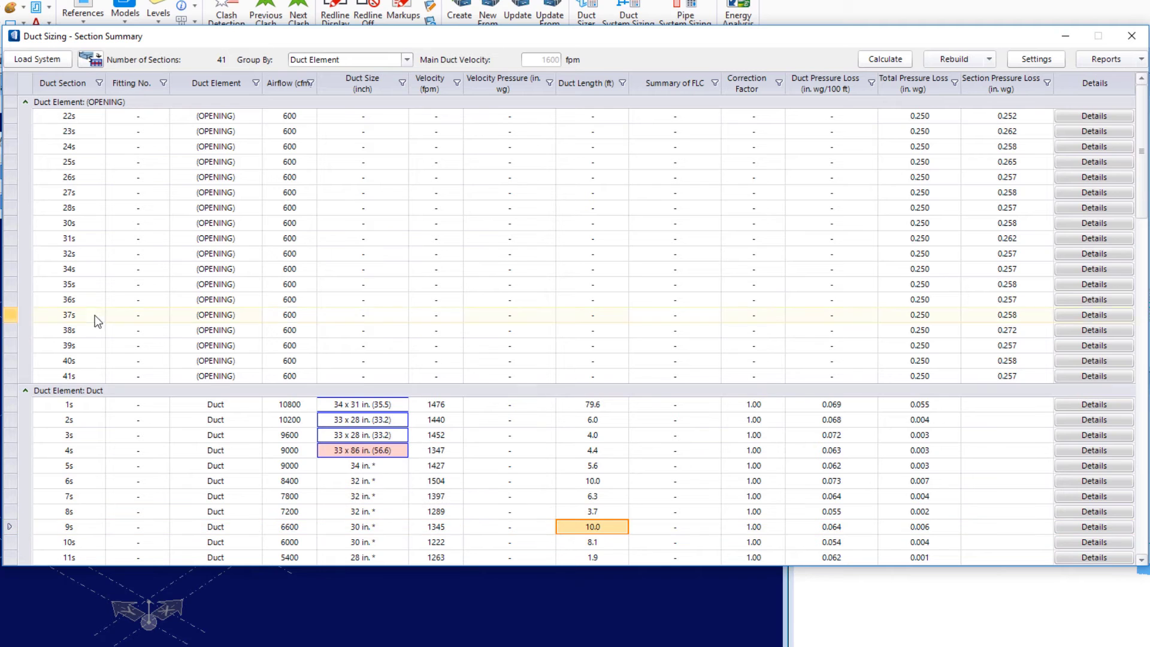
Lock the diameters of duct sections 5s, 6s and 7s at 30 in
{"action": "scroll", "coordinate": [207, 423], "scroll_direction": "down", "scroll_amount": 5}
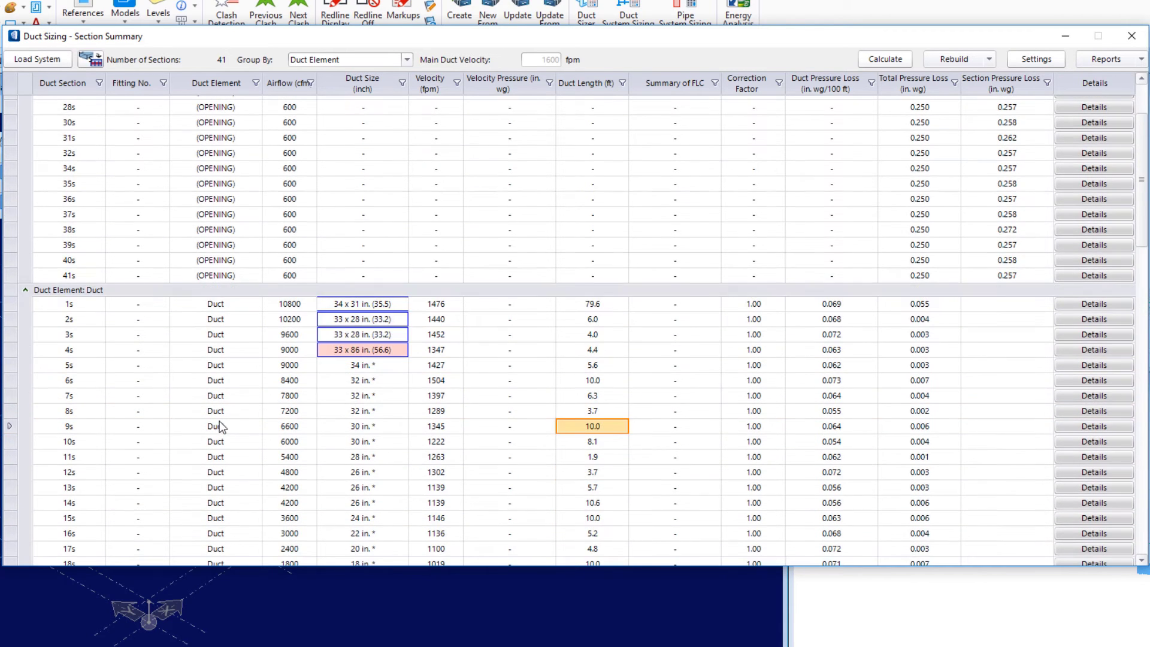
{"action": "scroll", "coordinate": [247, 421], "scroll_direction": "down", "scroll_amount": 1}
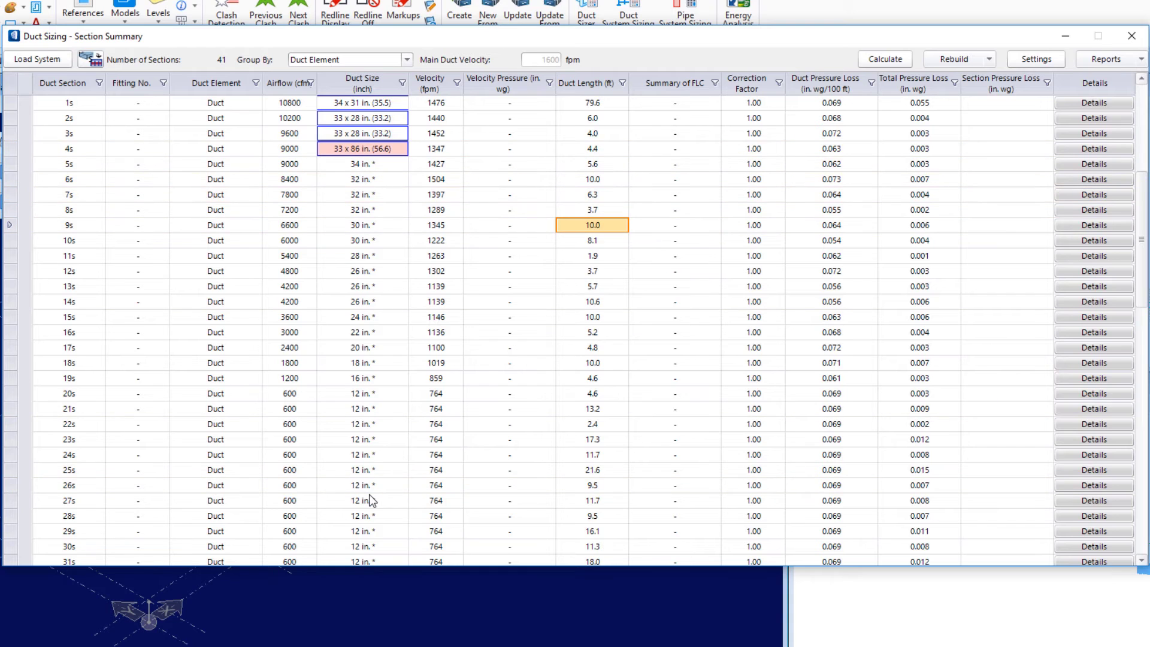
{"action": "right_click", "coordinate": [365, 177]}
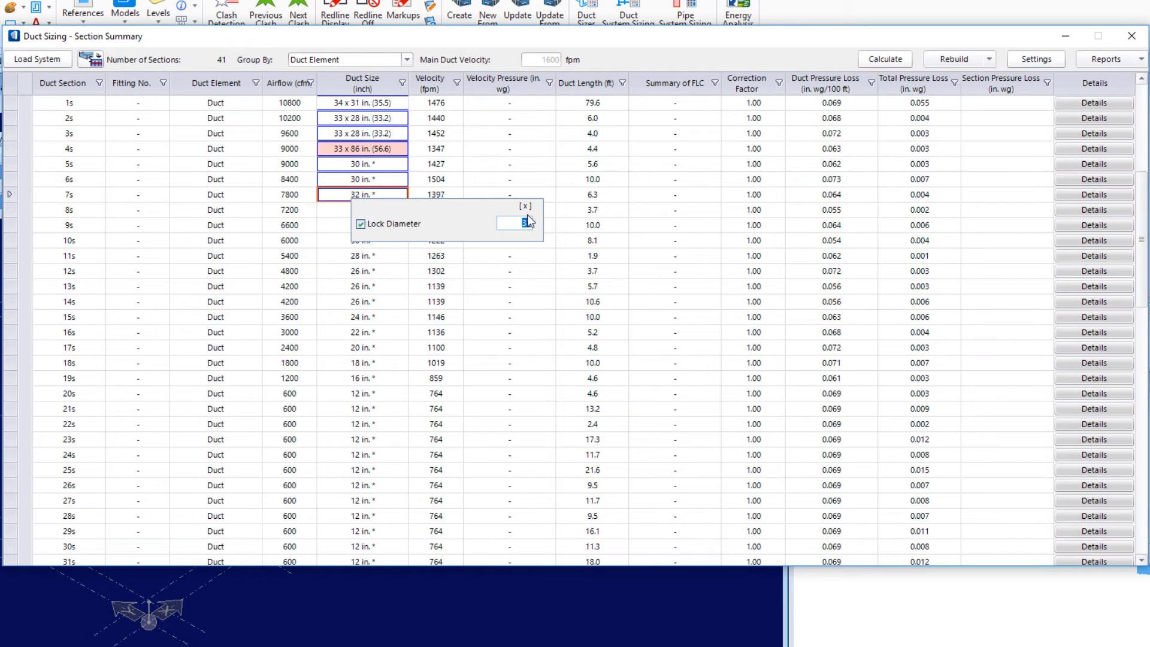
{"action": "key", "text": "Tab"}
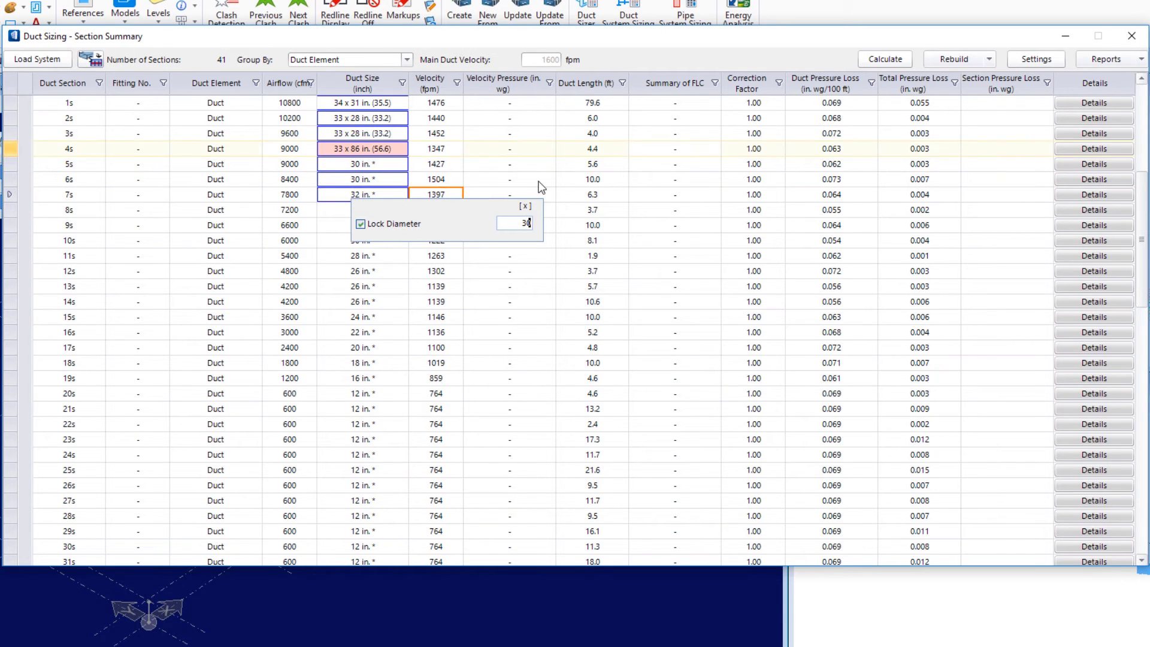
Lock the diameters of duct sections 8s, 9s, 10s and 11s at 28 in
{"action": "left_click", "coordinate": [329, 214]}
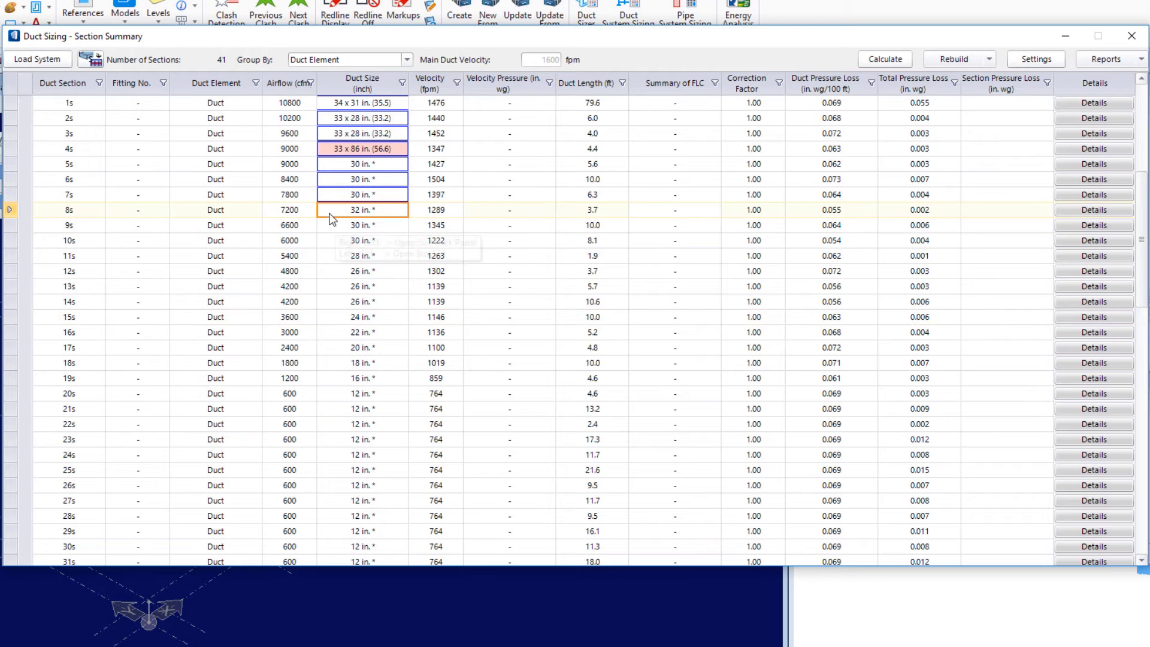
{"action": "left_click", "coordinate": [341, 258]}
{"action": "left_click", "coordinate": [355, 277]}
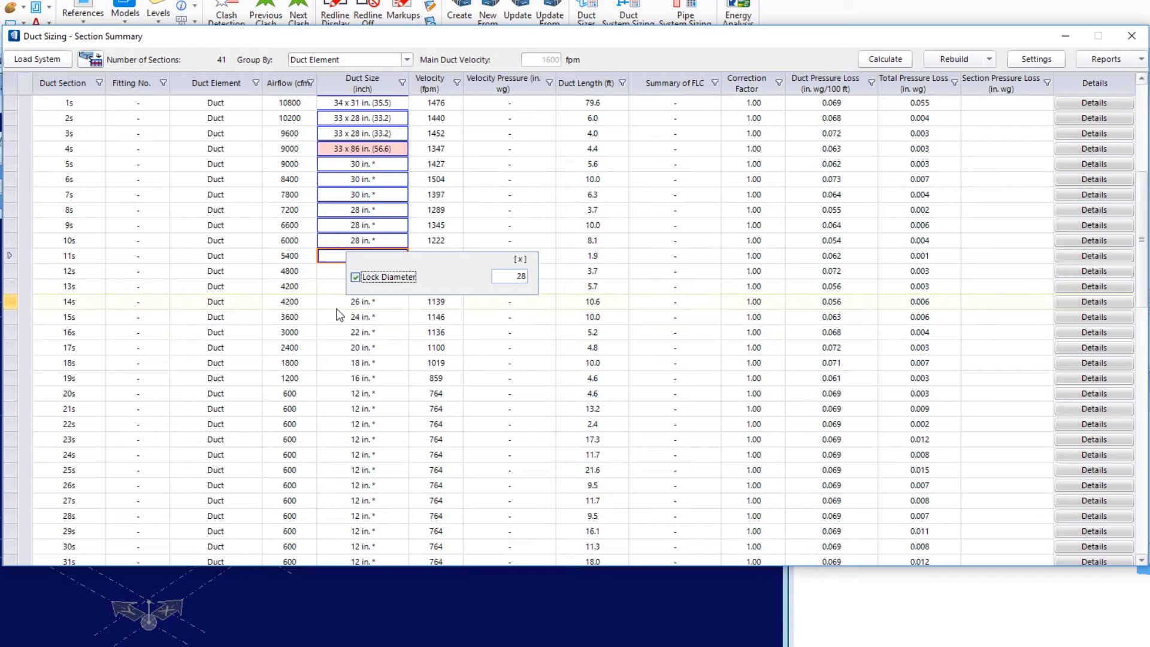
Set duct section 12s's diameter to 24 in. and lock duct sections 13s to 15s at 24 in
{"action": "left_click", "coordinate": [333, 274]}
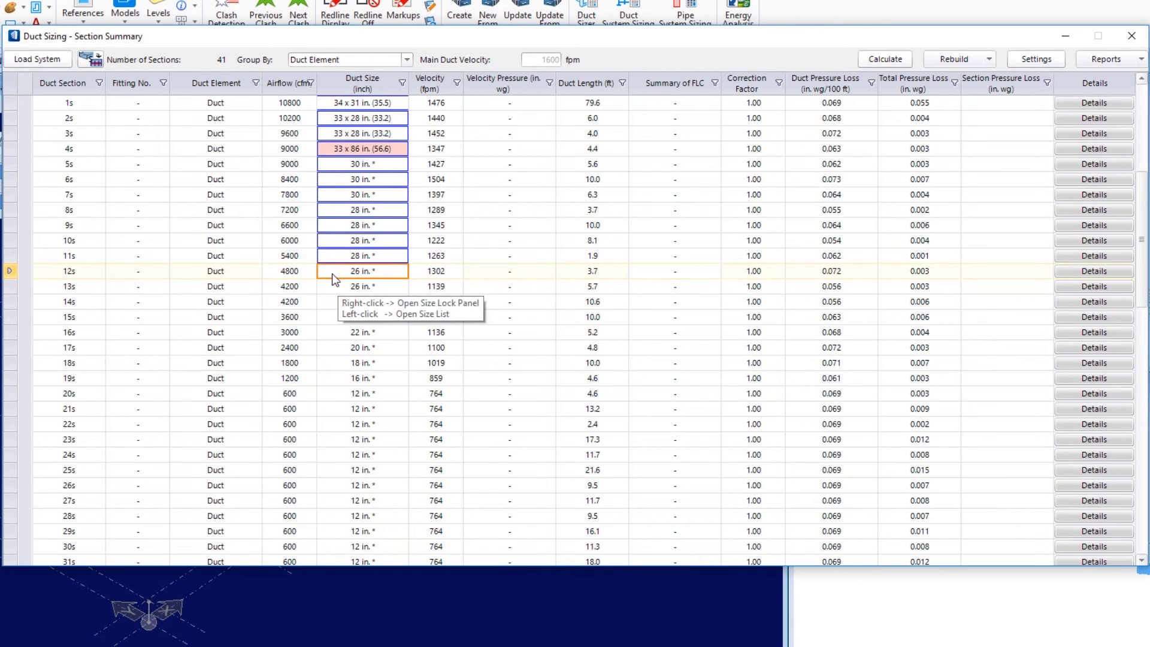
{"action": "right_click", "coordinate": [332, 273]}
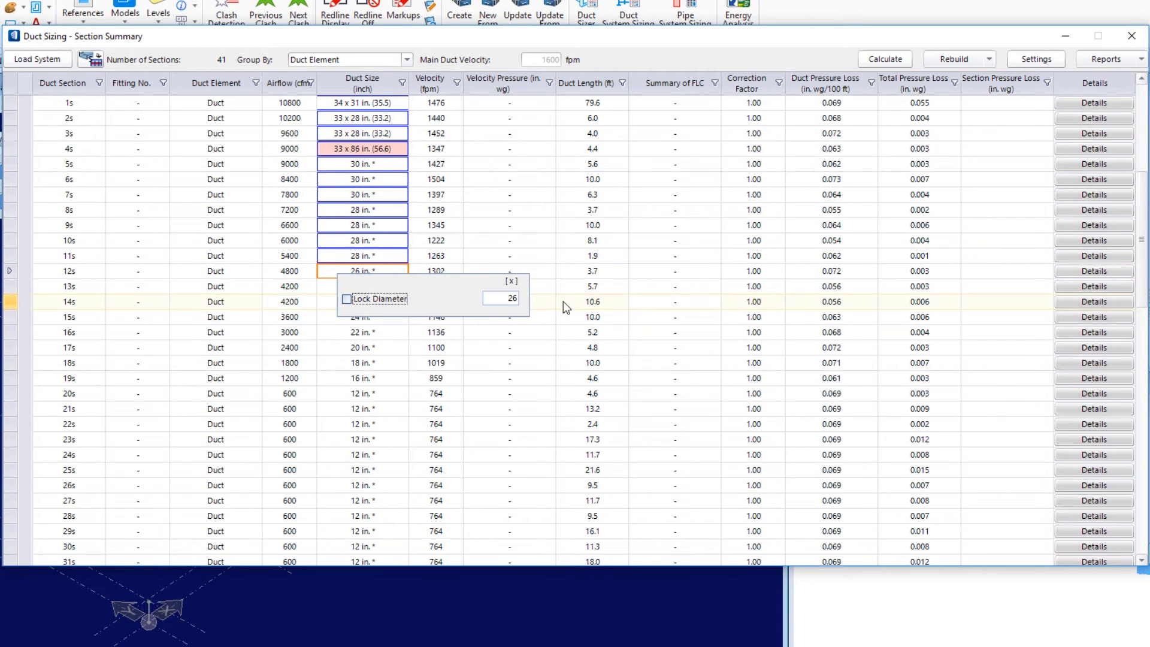
{"action": "double_click", "coordinate": [518, 299]}
{"action": "type", "text": "24"}
Lock the diameters of duct sections 16s and 17s at 18 in. and recalculate the duct system
{"action": "left_click", "coordinate": [333, 336]}
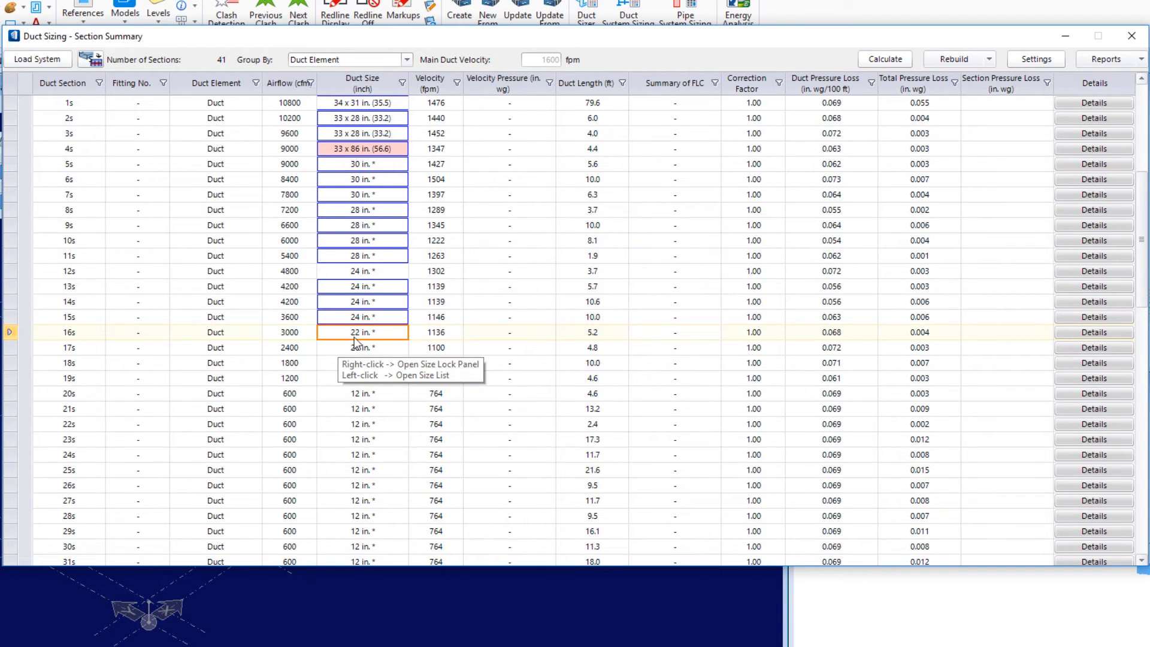
{"action": "right_click", "coordinate": [355, 333]}
{"action": "left_click", "coordinate": [392, 358]}
{"action": "type", "text": "18"}
{"action": "key", "text": "Return"}
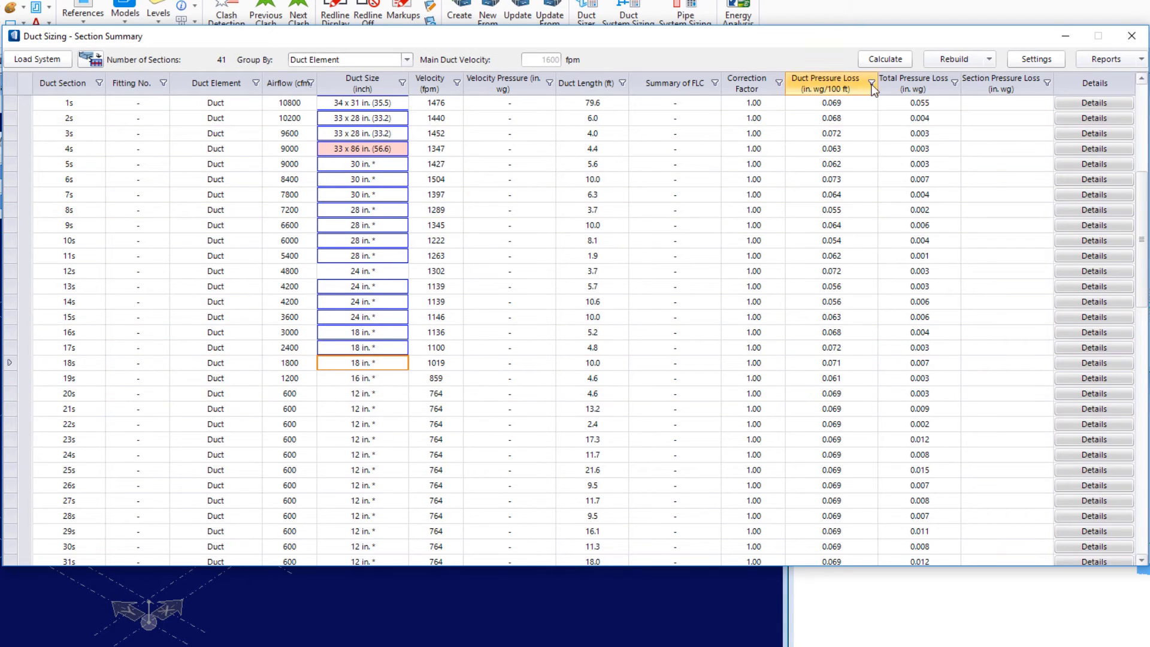
{"action": "left_click", "coordinate": [879, 60]}
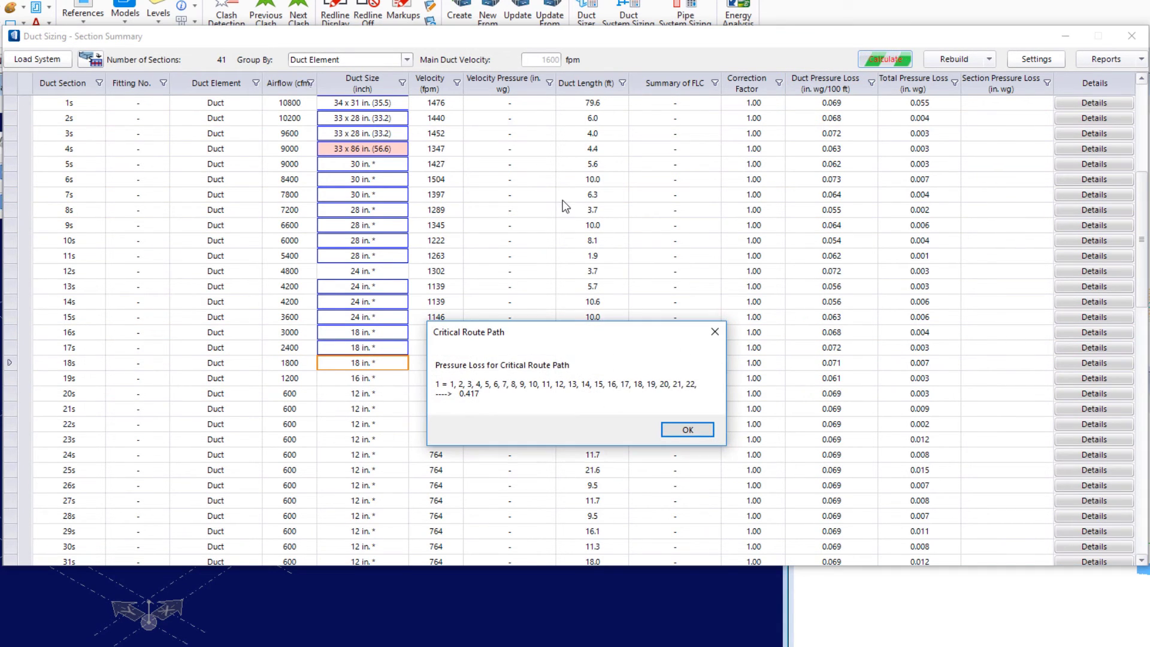
{"action": "left_click", "coordinate": [686, 430]}
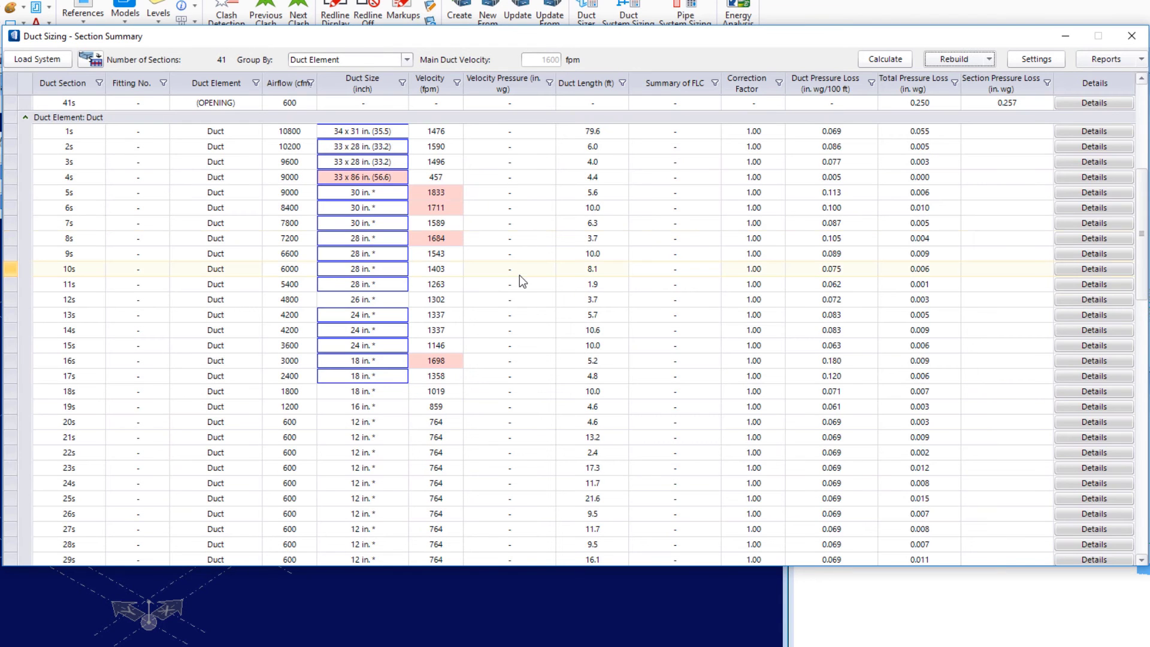
Inspect duct section 4s's size locks and the highlighted velocity of duct section 5s
{"action": "left_click", "coordinate": [362, 176]}
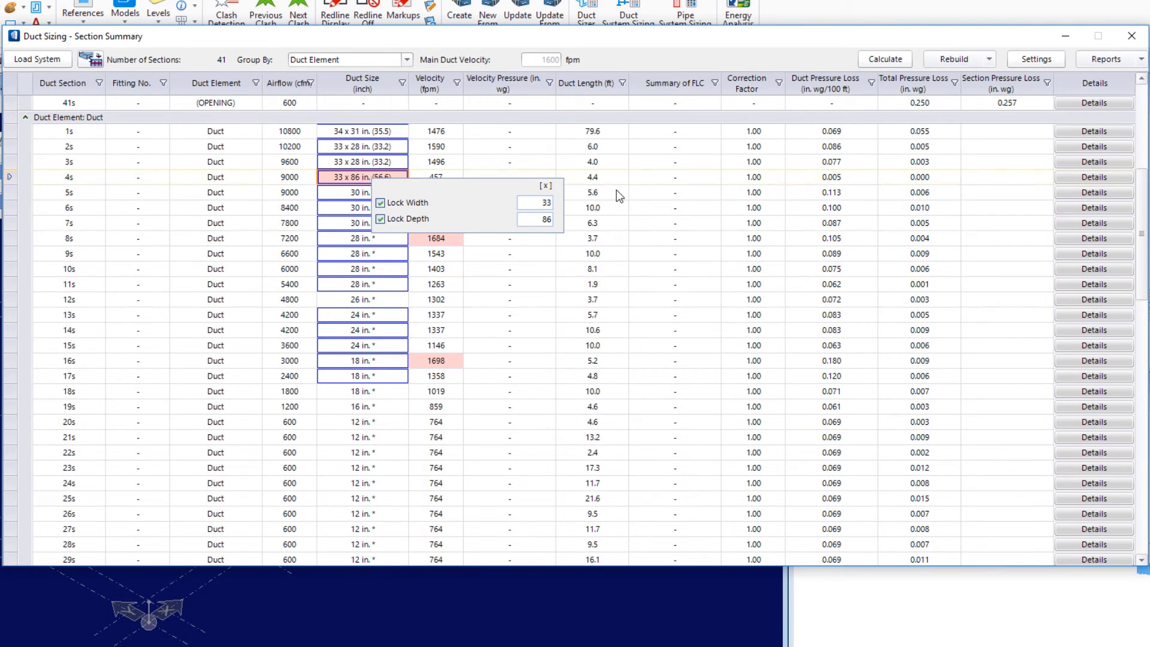
{"action": "left_click", "coordinate": [546, 186]}
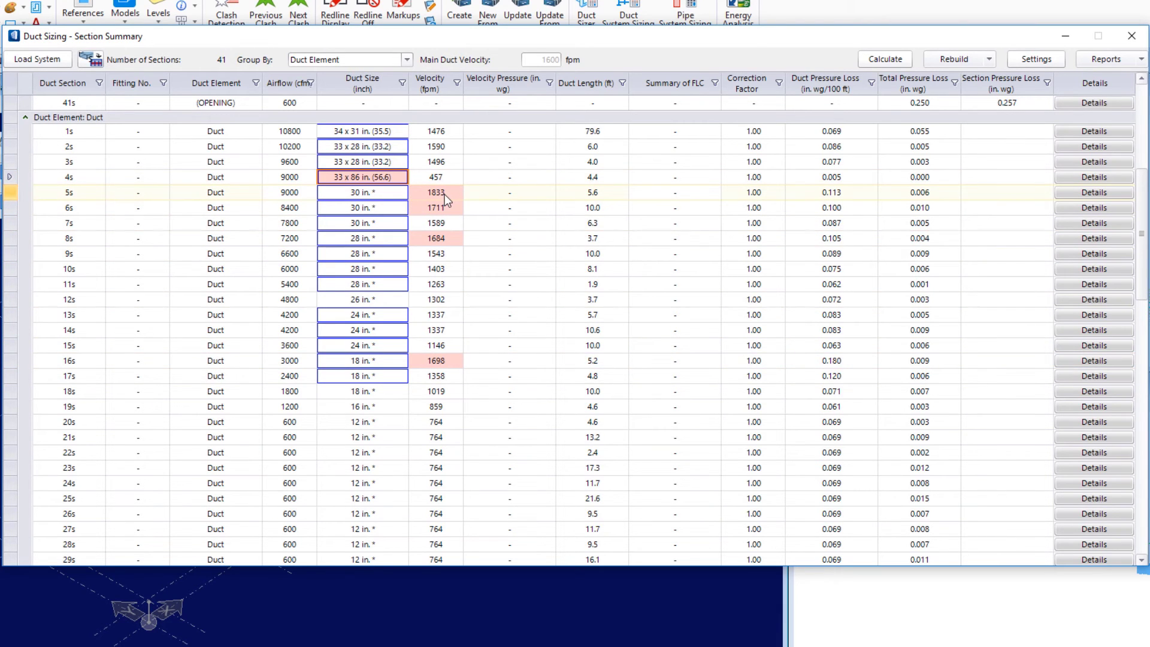
{"action": "mouse_move", "coordinate": [444, 194]}
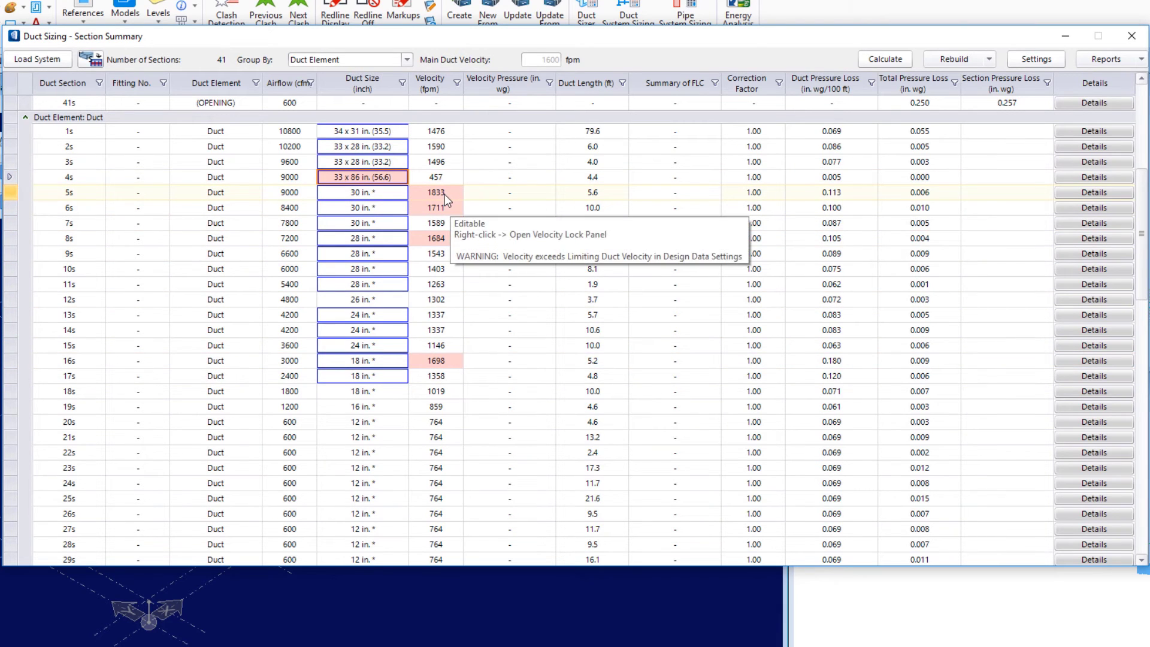
Unlock duct section 4s's depth and recalculate the duct system
{"action": "right_click", "coordinate": [348, 177]}
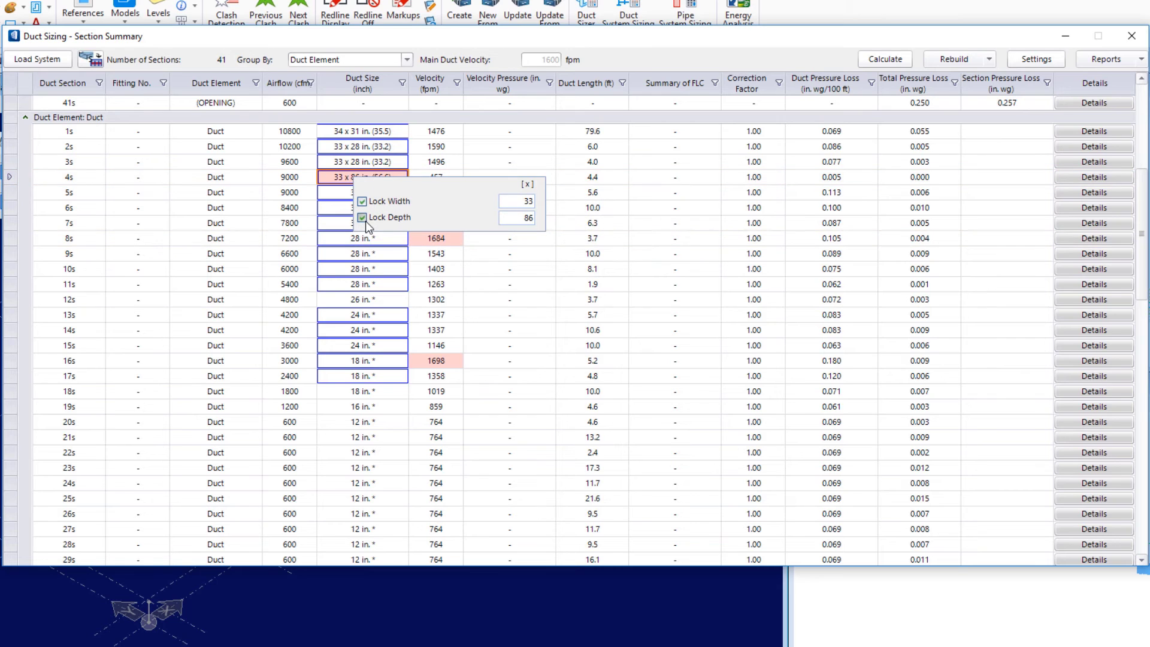
{"action": "left_click", "coordinate": [362, 218]}
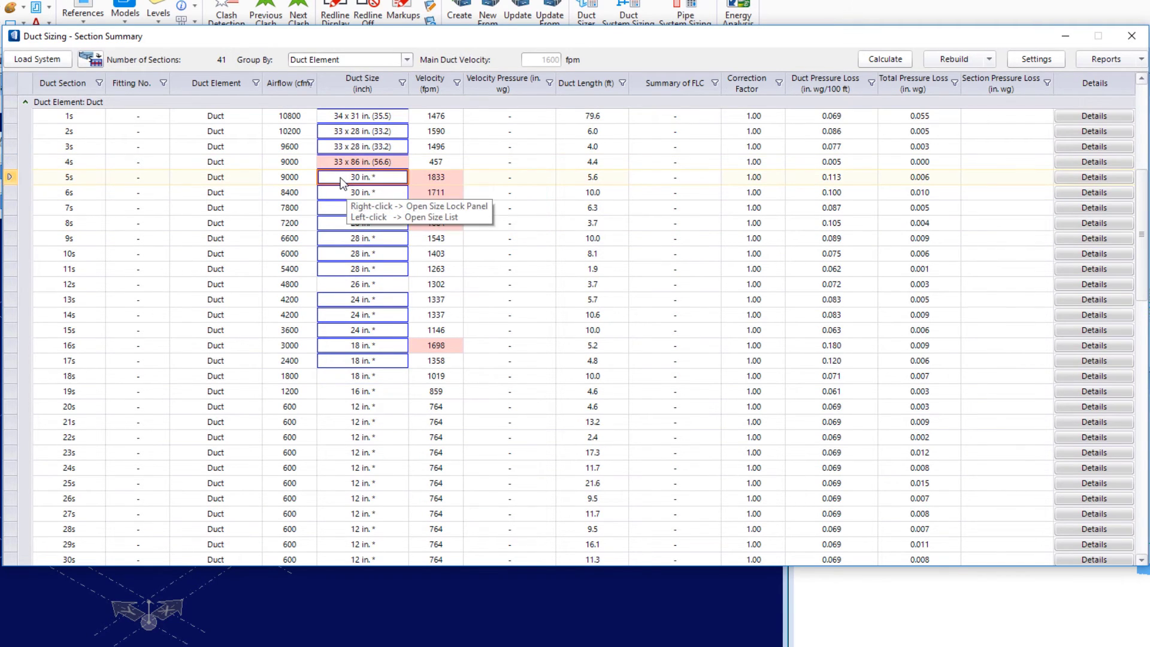
{"action": "left_click", "coordinate": [886, 59]}
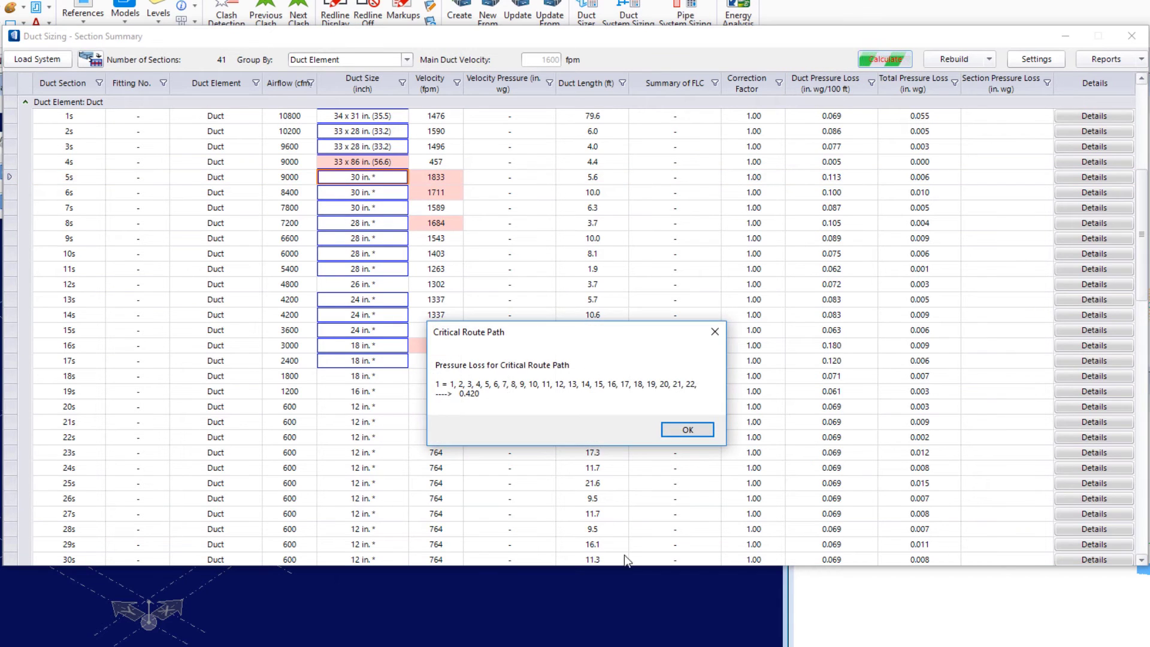
{"action": "key", "text": "Return"}
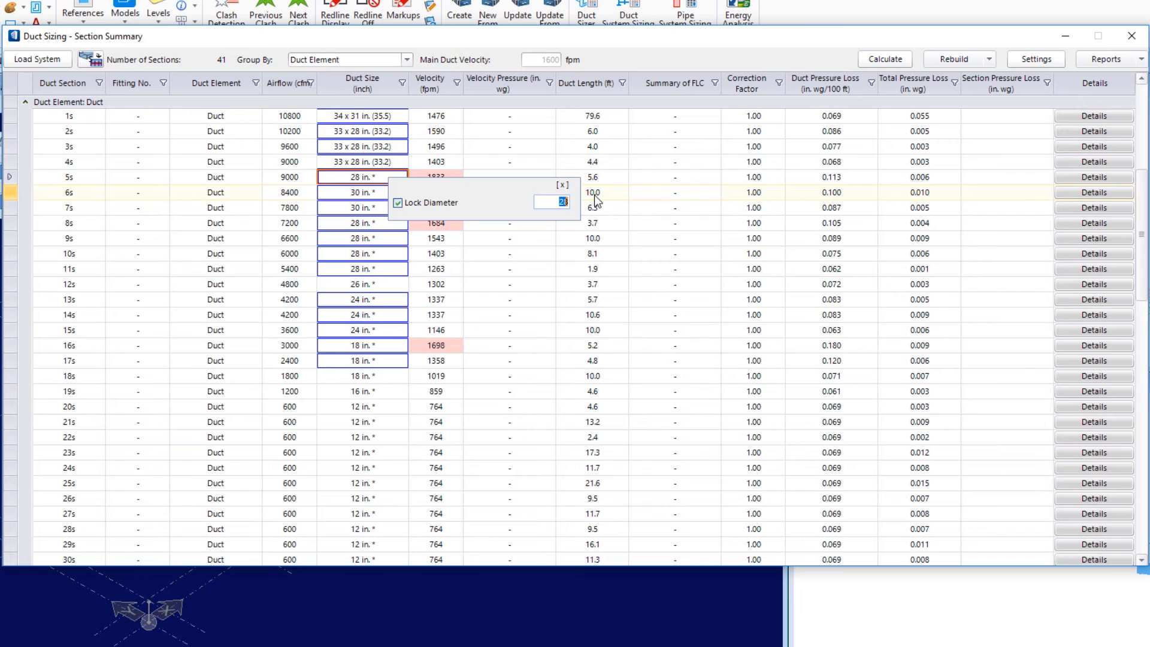
Set duct section 5s's locked diameter back to 30 in. and recalculate the duct system again
{"action": "left_click", "coordinate": [344, 192]}
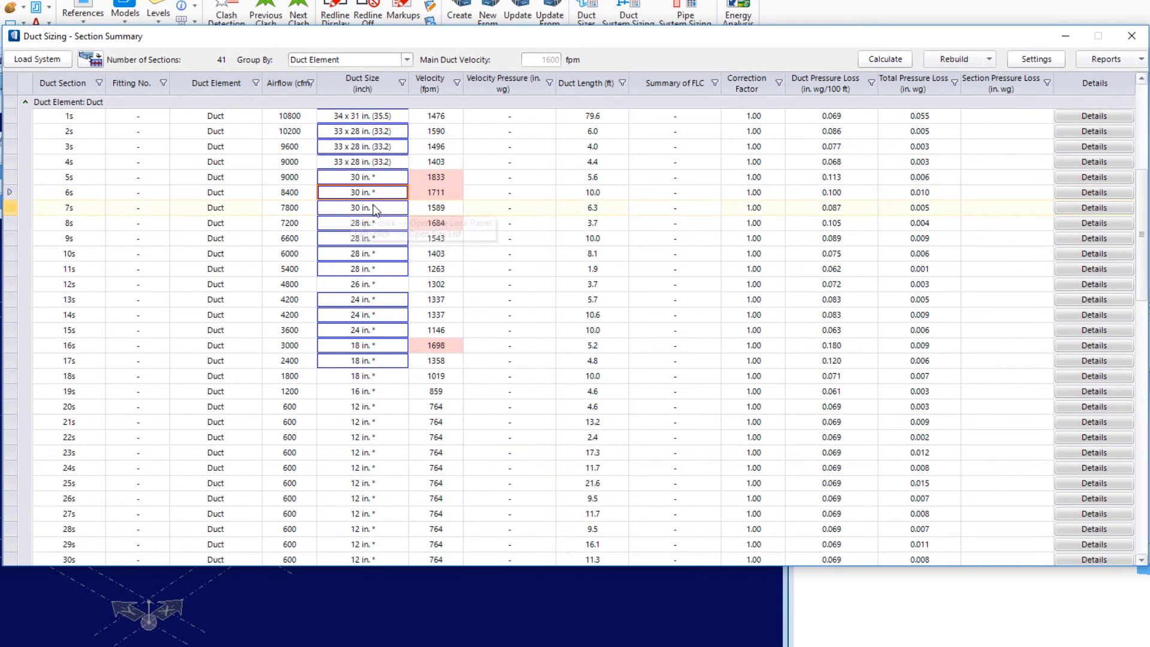
{"action": "left_click", "coordinate": [880, 58]}
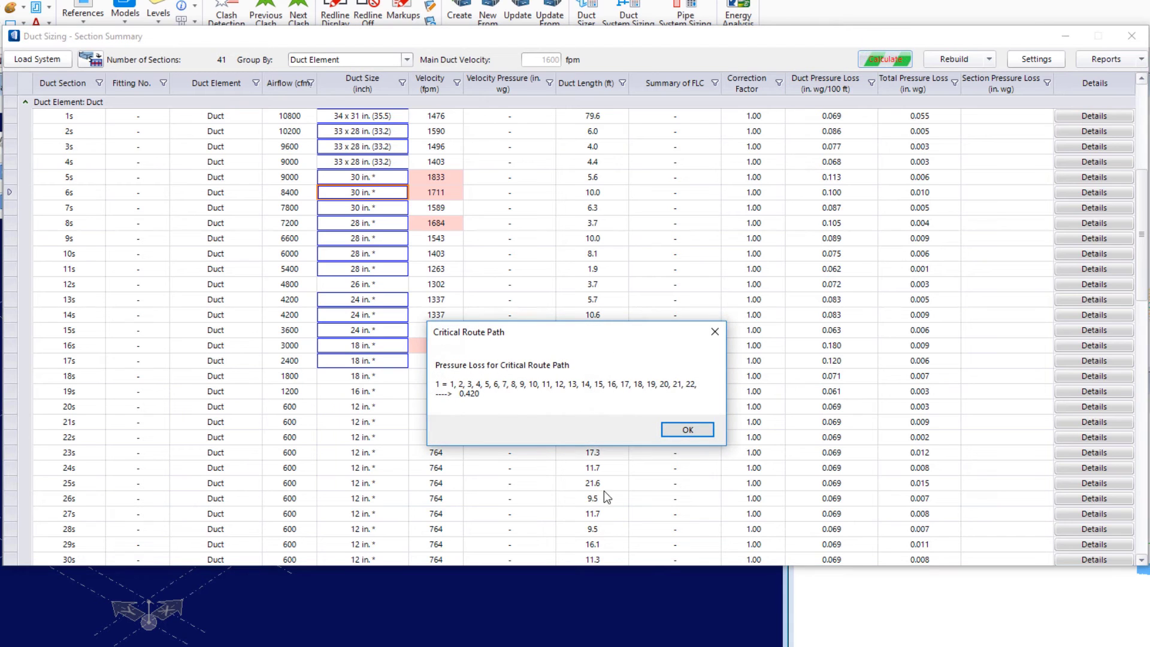
{"action": "left_click", "coordinate": [670, 428]}
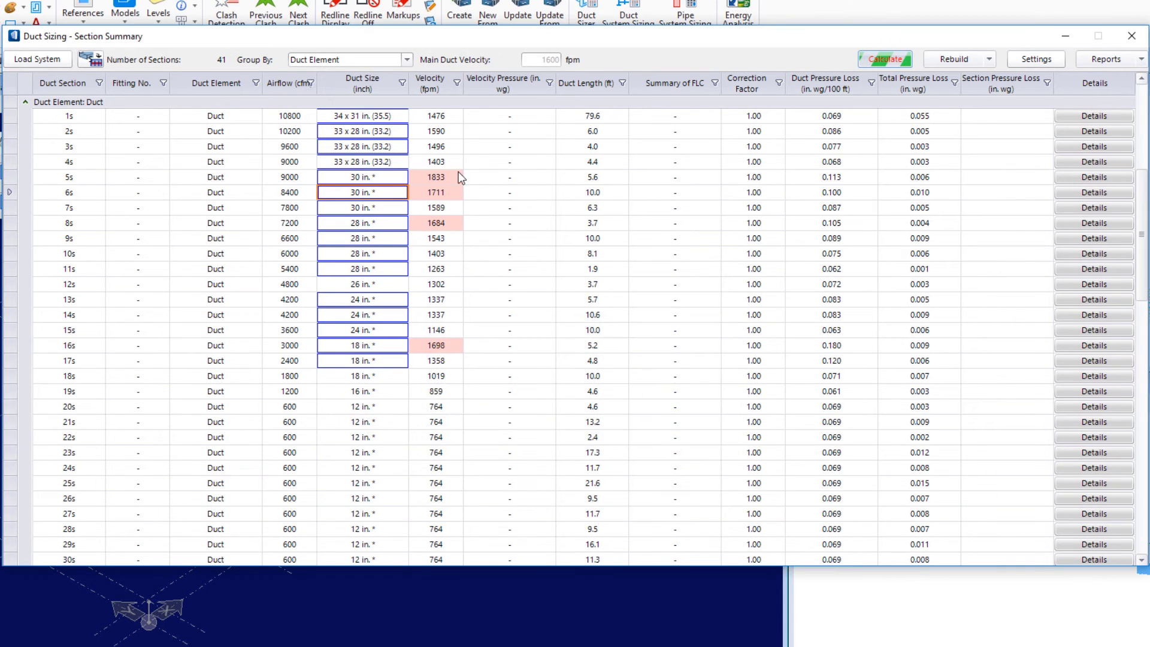
Unlock the diameters of duct sections 5s, 6s and 7s
{"action": "left_click", "coordinate": [371, 199]}
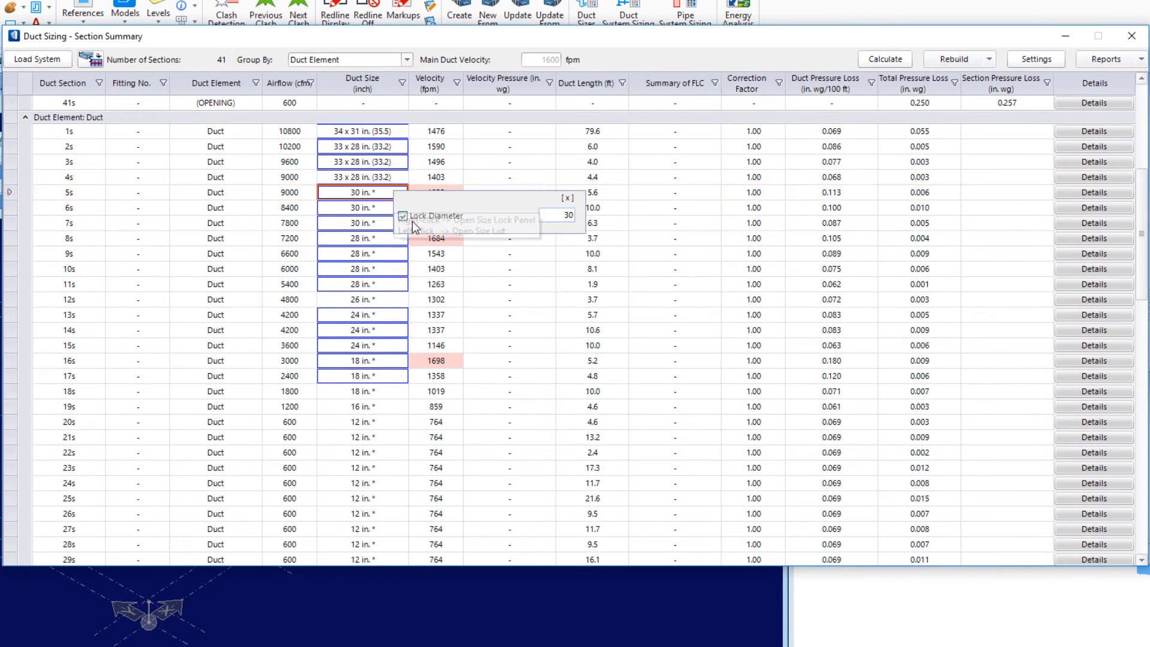
{"action": "left_click", "coordinate": [352, 194]}
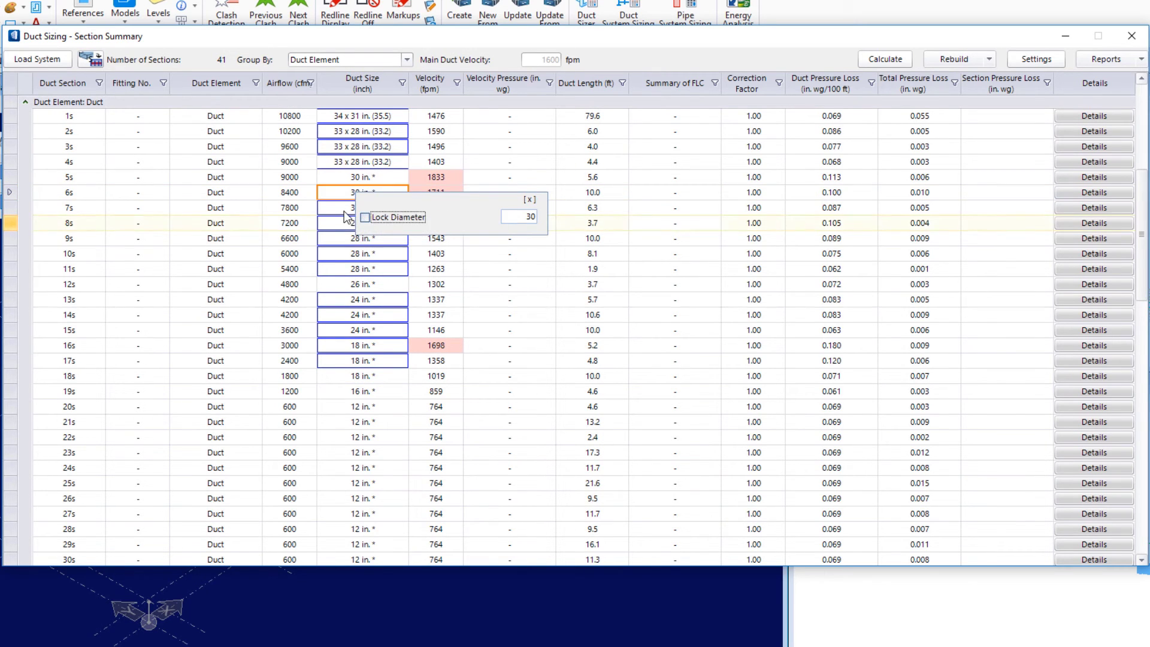
{"action": "left_click", "coordinate": [347, 207]}
{"action": "left_click", "coordinate": [358, 235]}
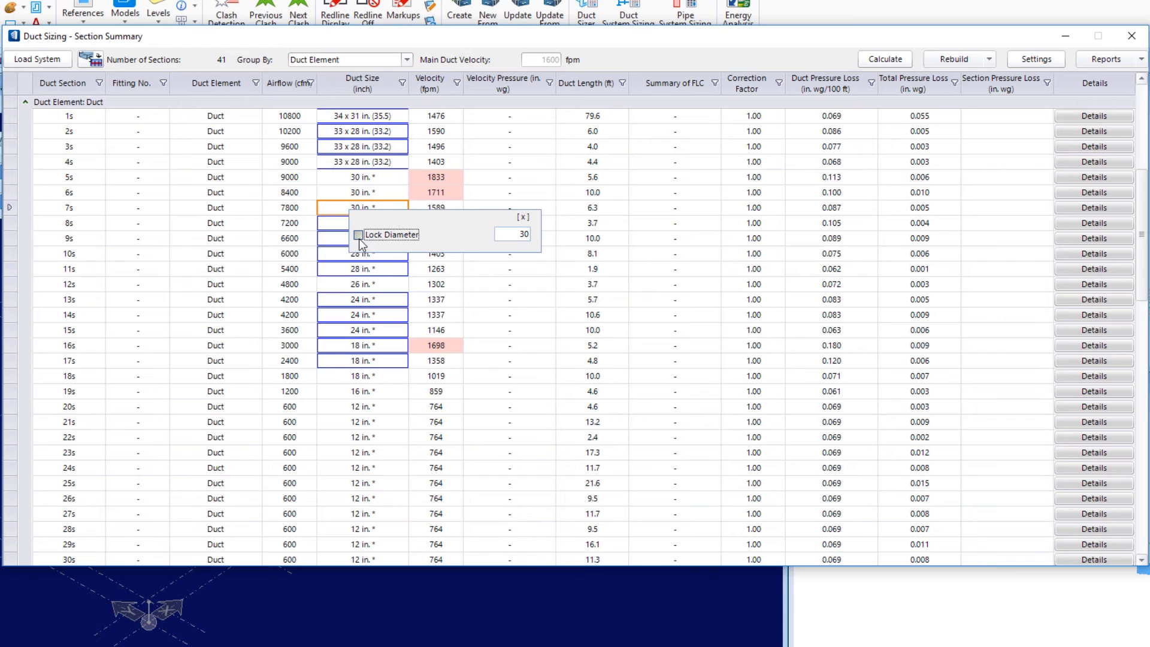
Recalculate the duct system and lock duct section 6s's diameter at 34 in
{"action": "left_click", "coordinate": [889, 59]}
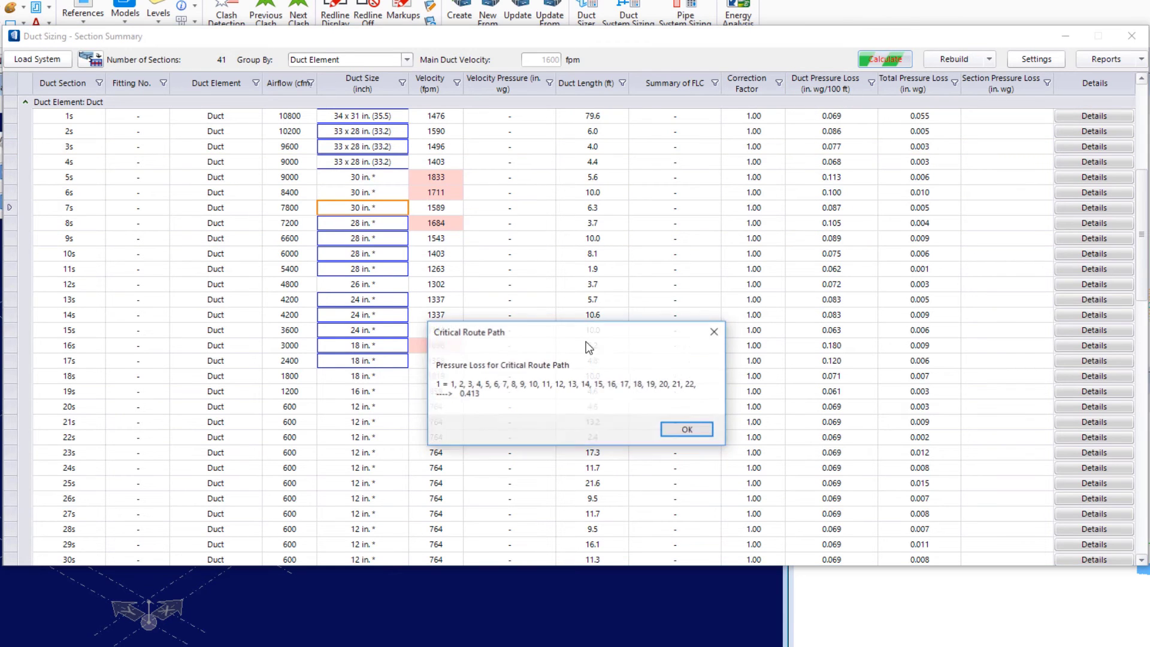
{"action": "left_click", "coordinate": [688, 429]}
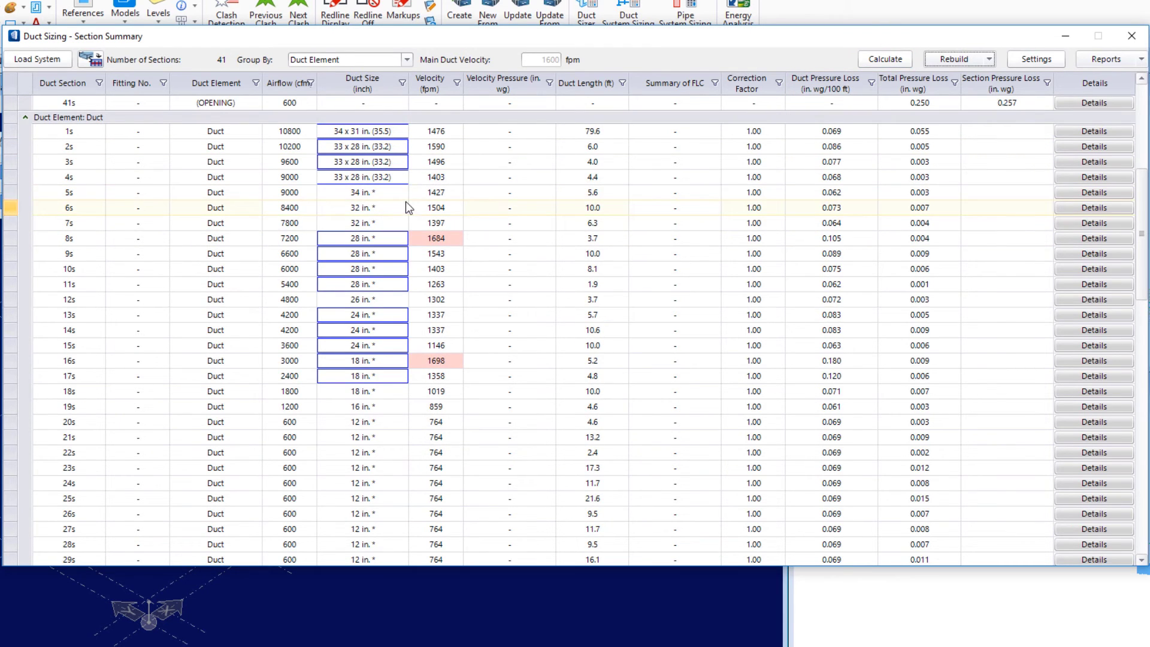
{"action": "right_click", "coordinate": [365, 208]}
{"action": "left_click", "coordinate": [377, 231]}
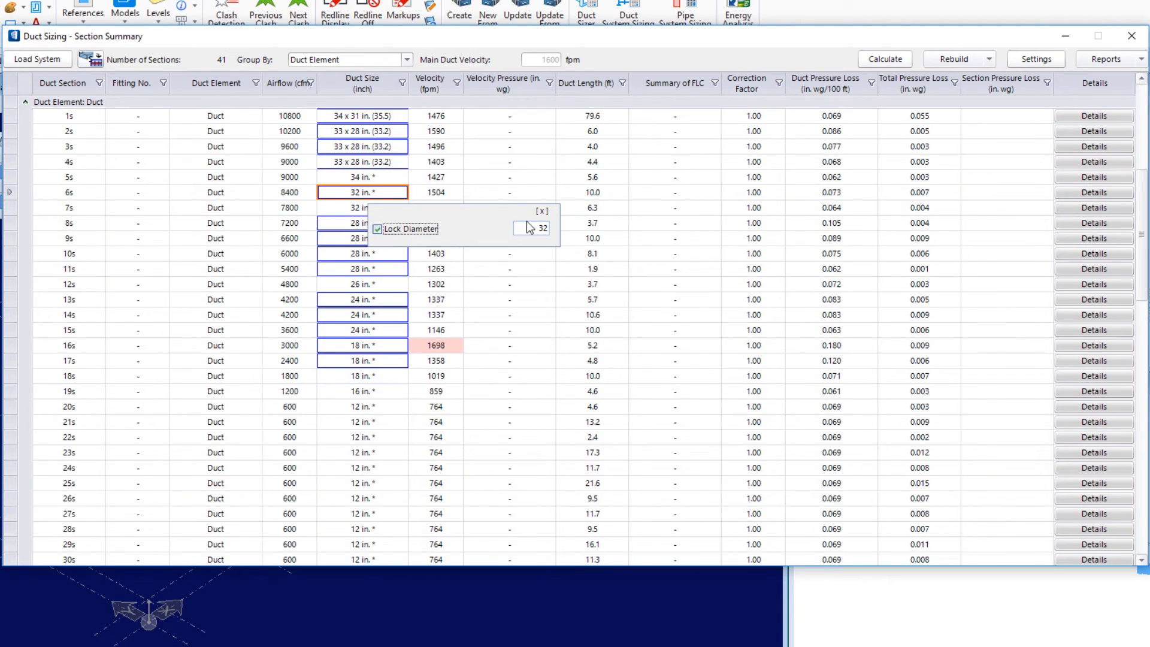
{"action": "double_click", "coordinate": [537, 229]}
{"action": "type", "text": "24"}
{"action": "key", "text": "Return"}
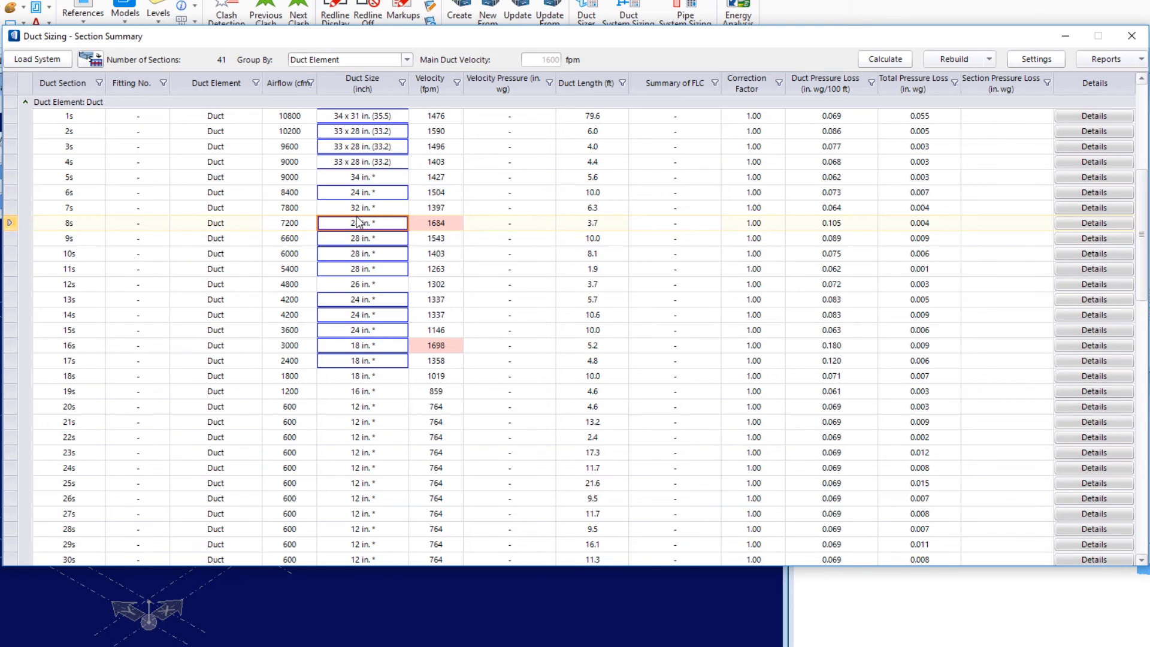
{"action": "left_click", "coordinate": [364, 183]}
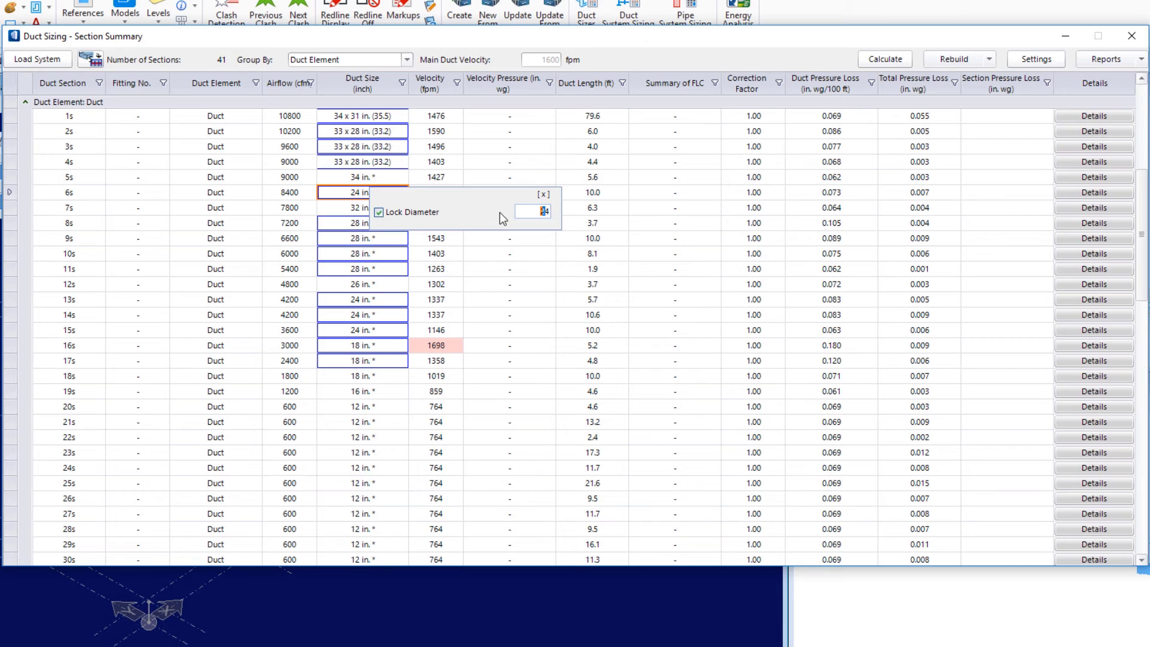
{"action": "type", "text": "32"}
{"action": "key", "text": "Return"}
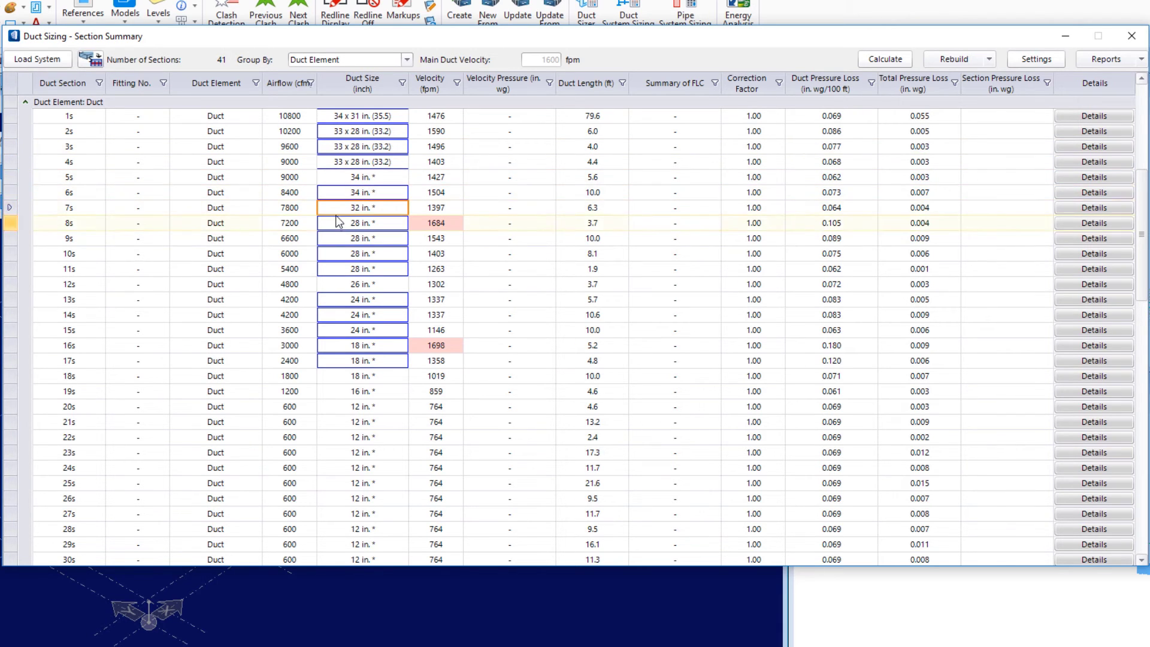
Set duct section 7s's diameter to 34 in. and recalculate the duct system
{"action": "right_click", "coordinate": [367, 208]}
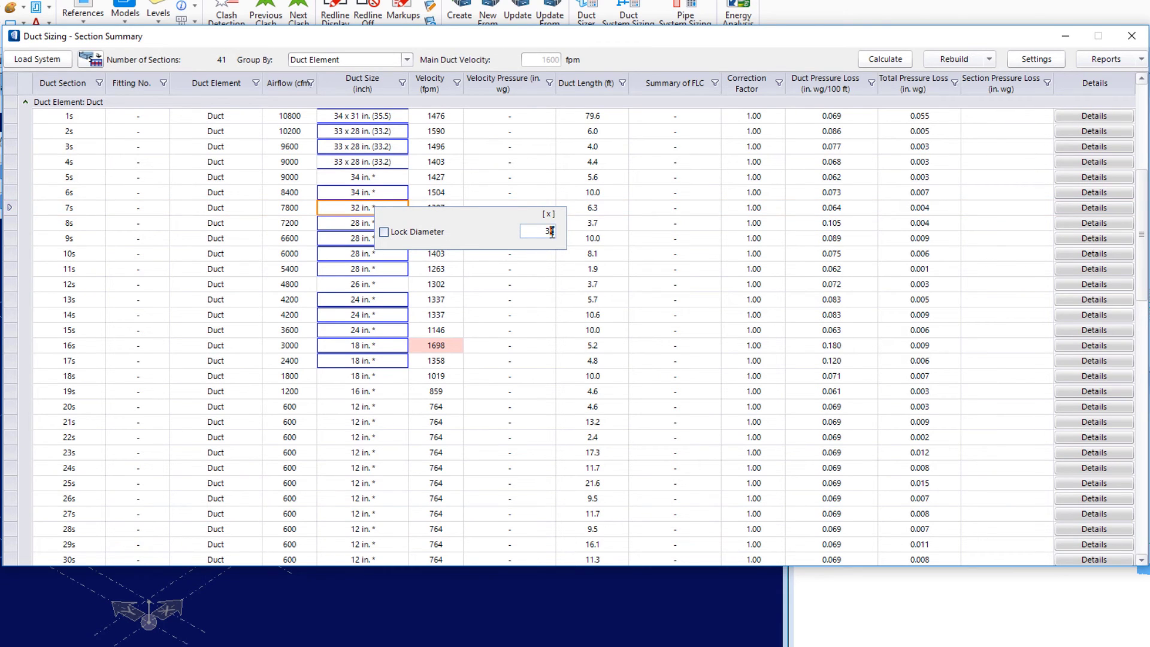
{"action": "type", "text": "4"}
{"action": "left_click", "coordinate": [384, 233]}
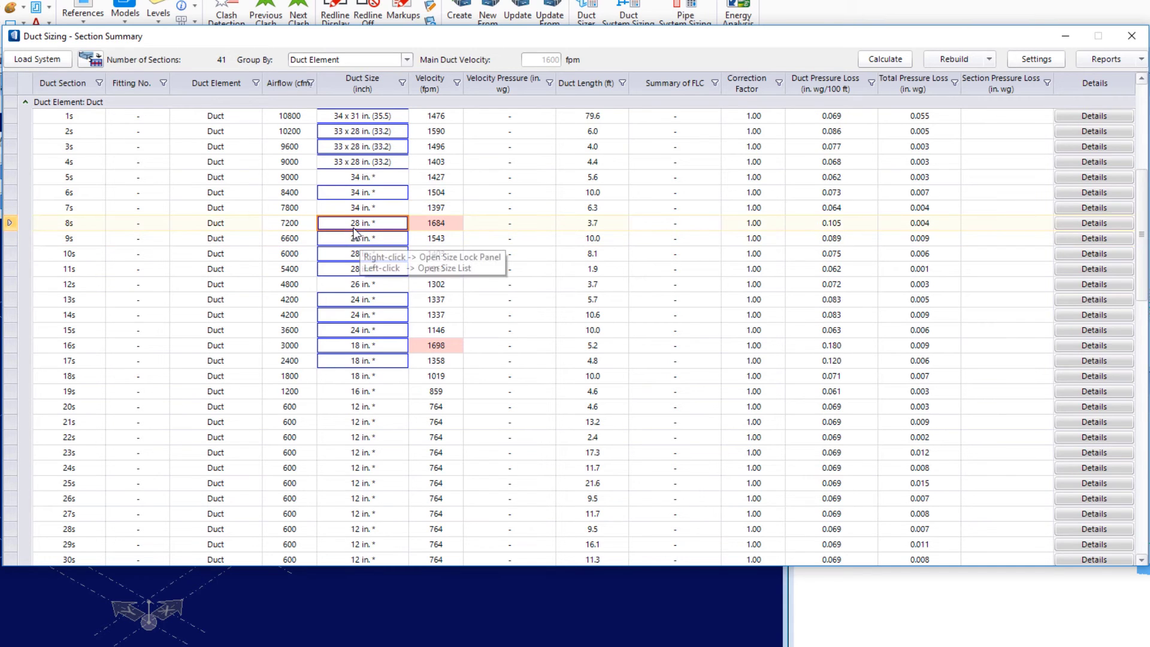
{"action": "left_click", "coordinate": [881, 59]}
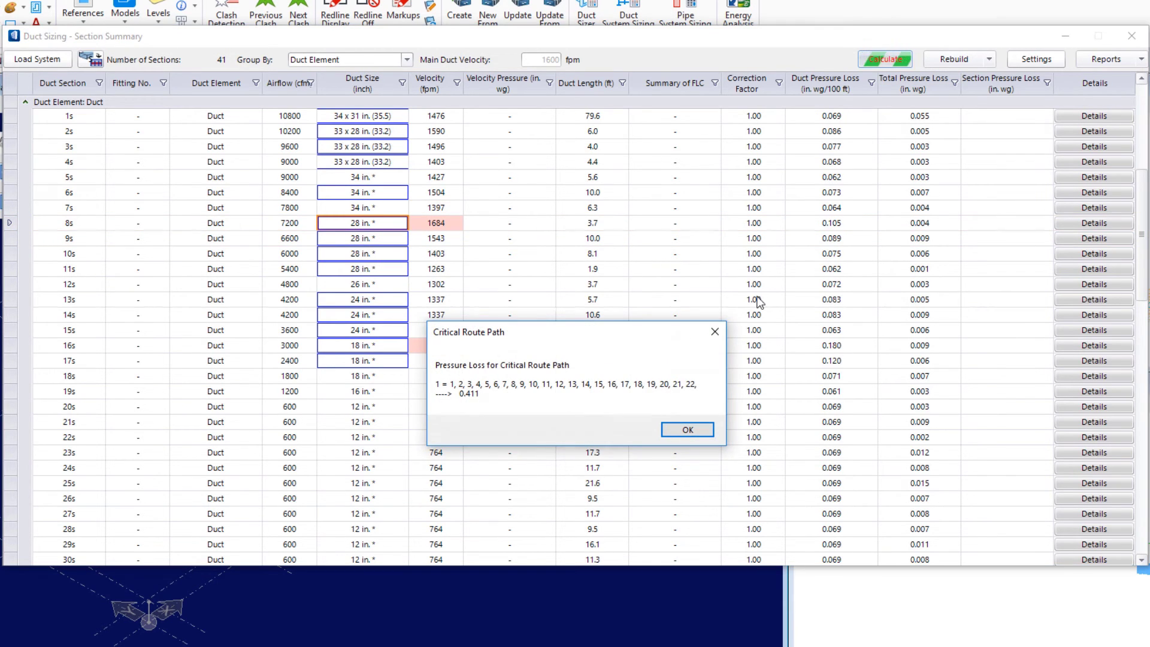
{"action": "left_click", "coordinate": [688, 430]}
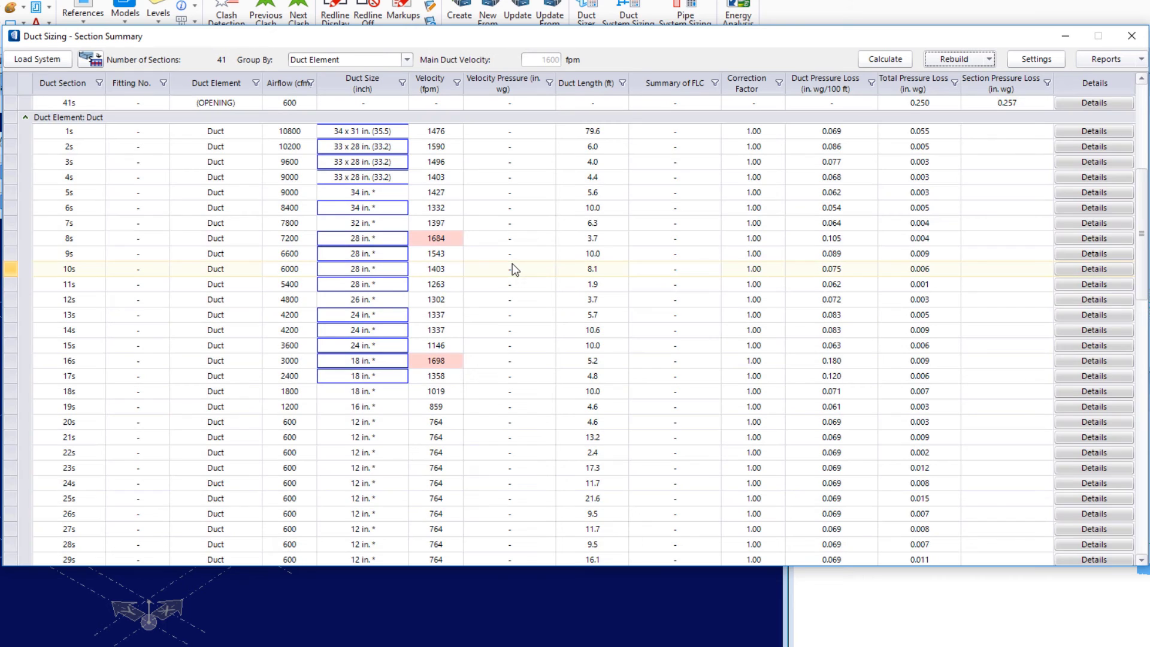
Set the locked diameters of duct sections 8s and 9s to 30 in
{"action": "left_click", "coordinate": [379, 239]}
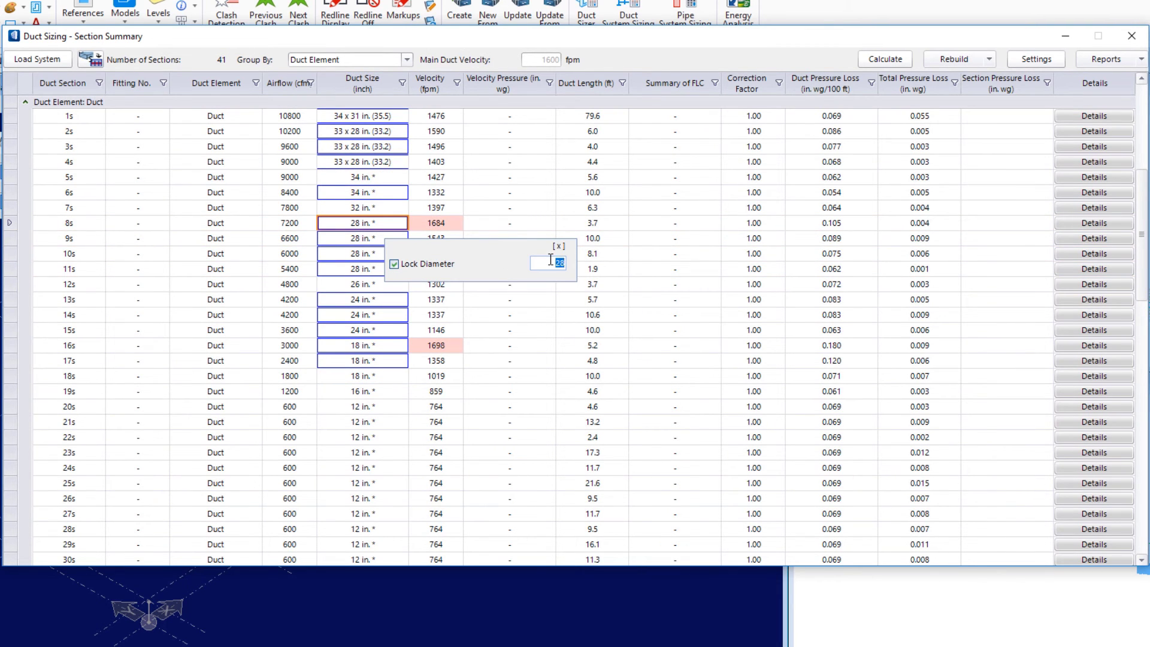
{"action": "type", "text": "30"}
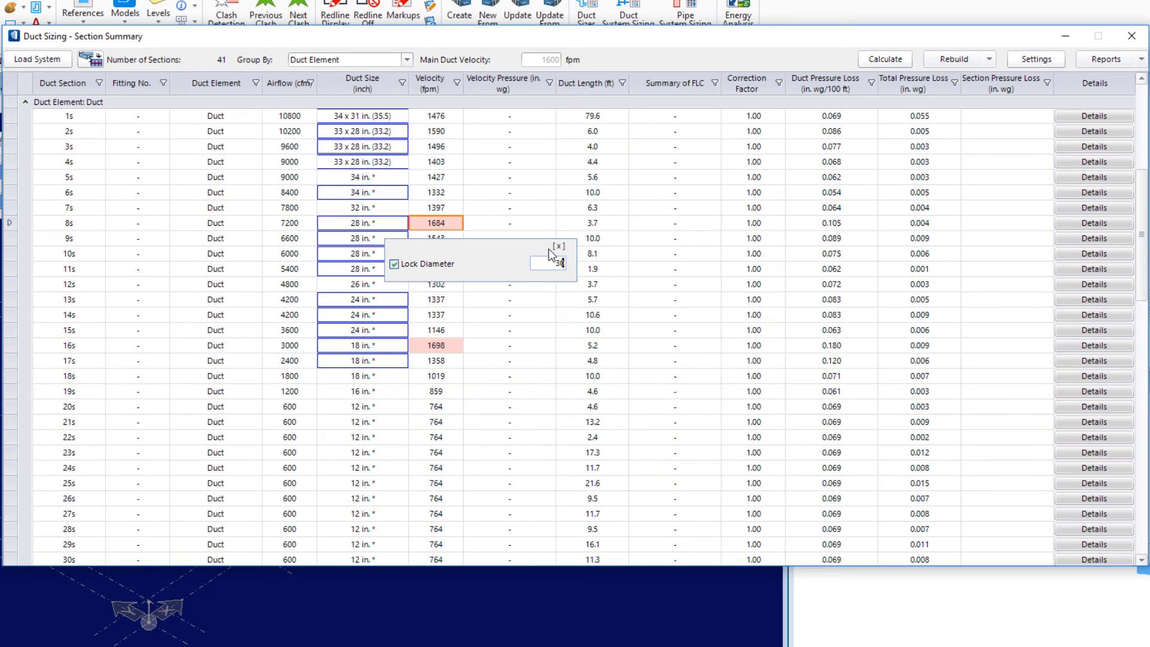
{"action": "left_click", "coordinate": [556, 246]}
{"action": "left_click", "coordinate": [347, 239]}
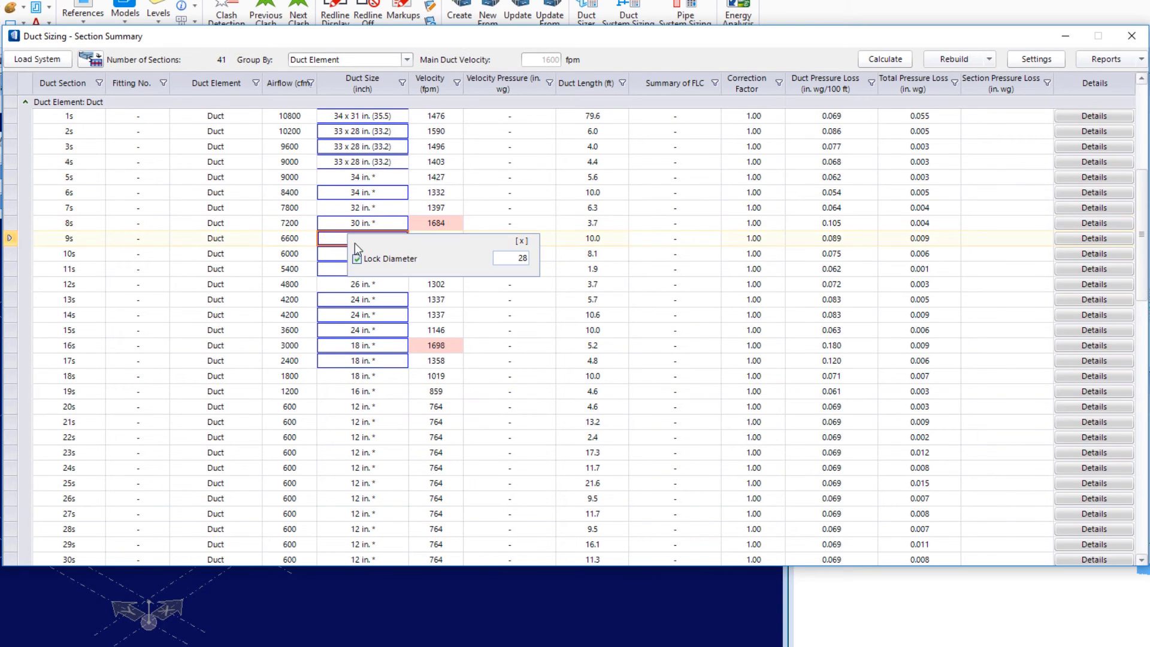
{"action": "left_click", "coordinate": [357, 259]}
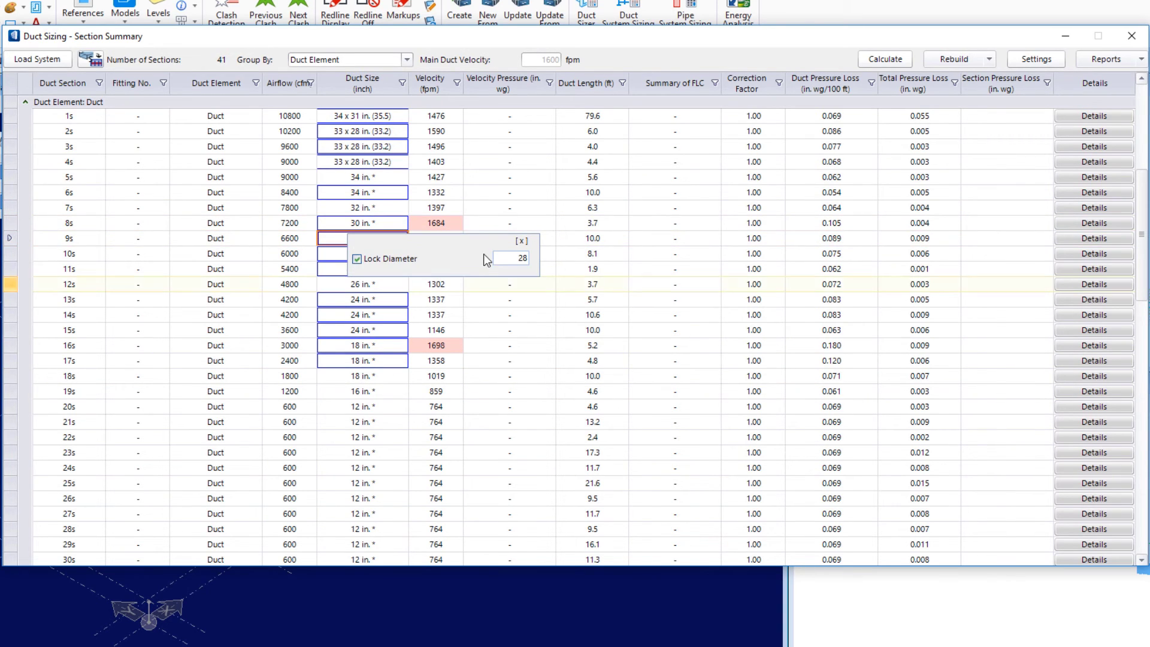
{"action": "double_click", "coordinate": [518, 260]}
{"action": "type", "text": "30"}
{"action": "left_click", "coordinate": [339, 254]}
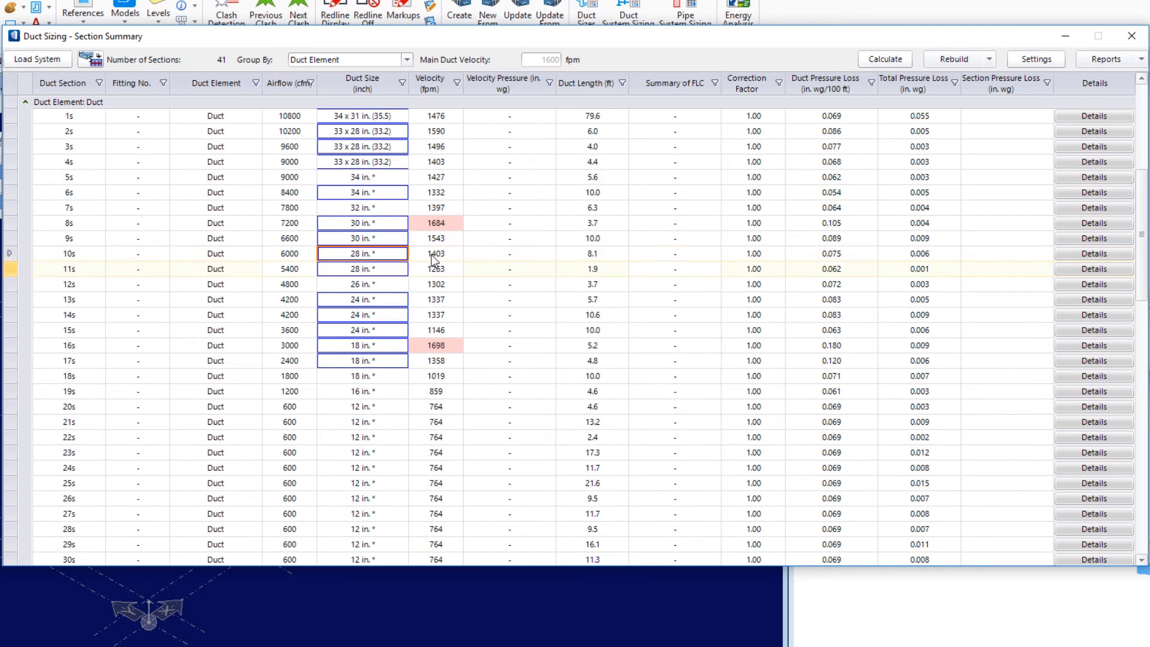
Set duct section 10s's locked diameter to 30 in. and recalculate the duct system
{"action": "right_click", "coordinate": [384, 254]}
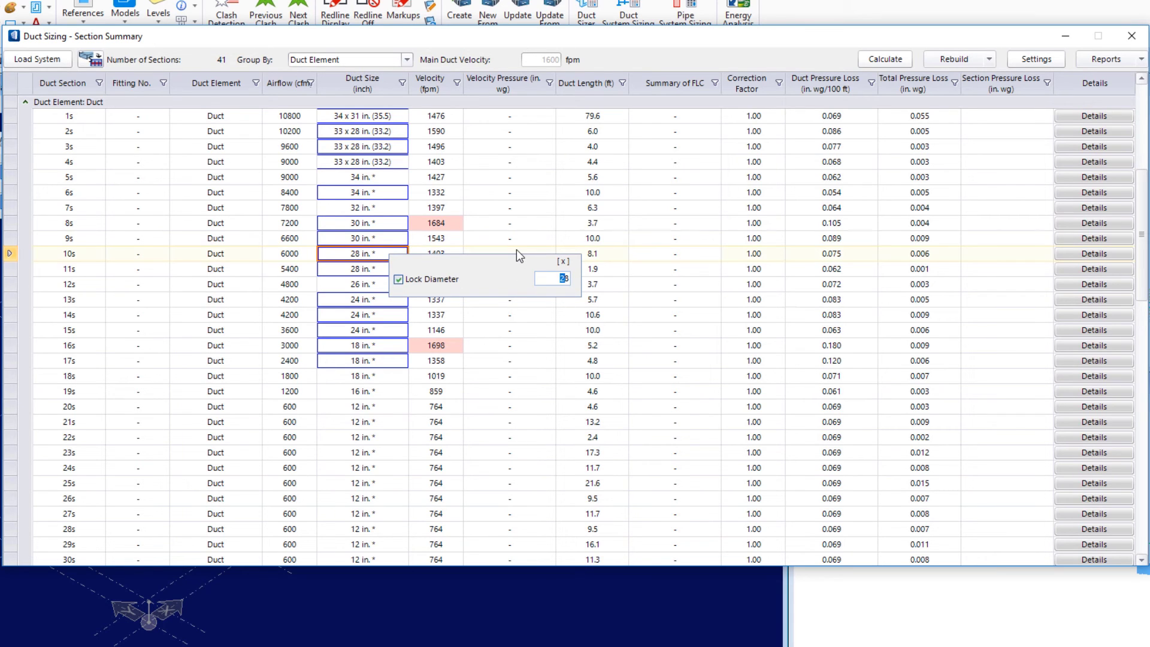
{"action": "type", "text": "30"}
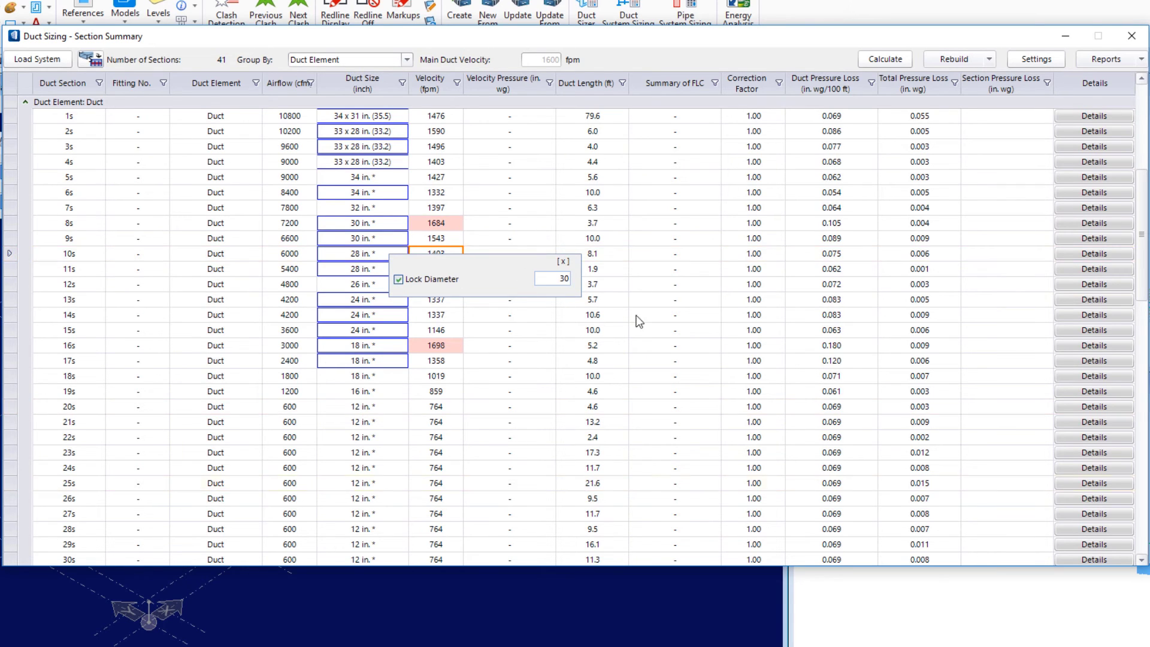
{"action": "left_click", "coordinate": [565, 261]}
{"action": "left_click", "coordinate": [884, 60]}
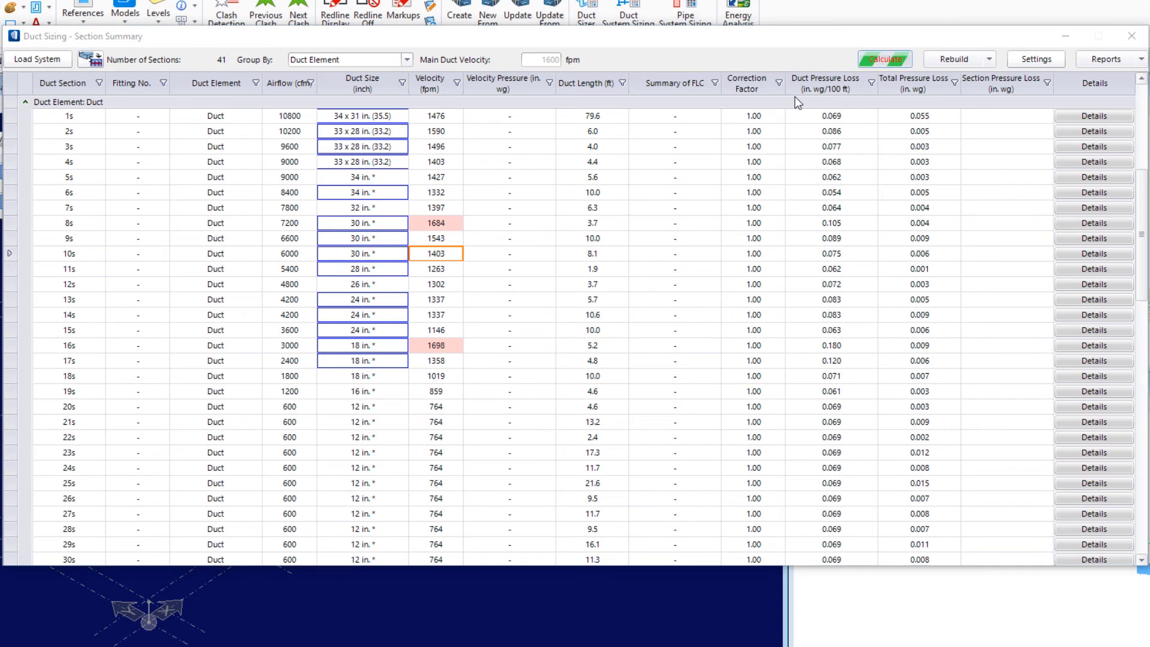
{"action": "left_click", "coordinate": [682, 427]}
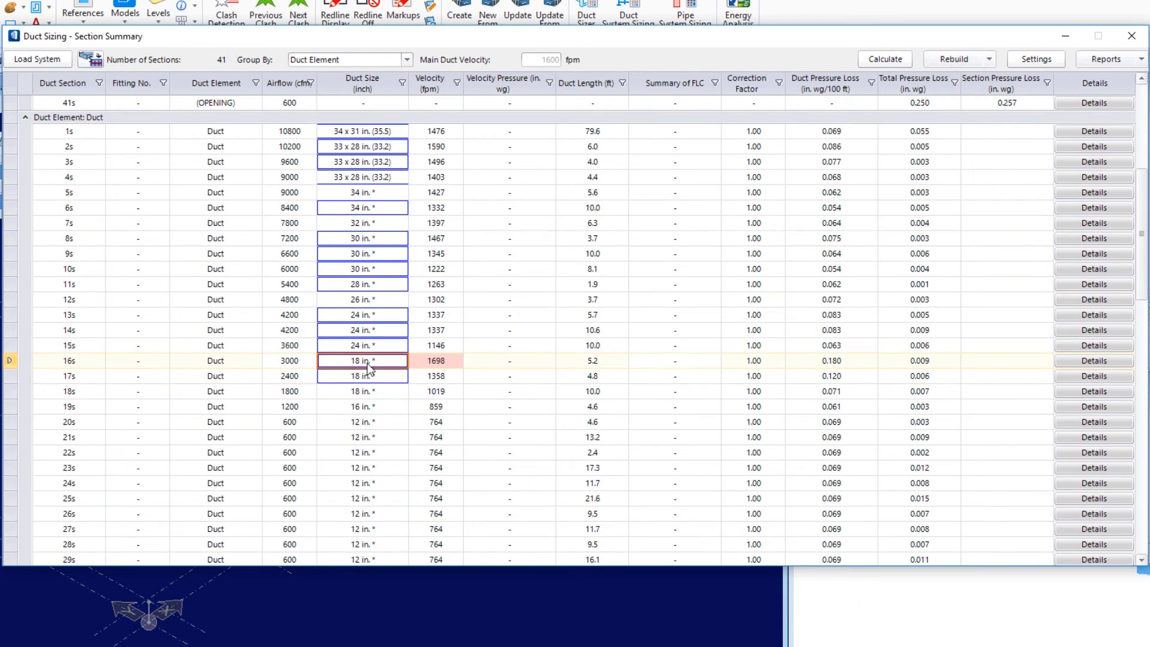
Unlock duct section 16s's diameter with a value of 24 in. and recalculate the duct system
{"action": "right_click", "coordinate": [370, 363]}
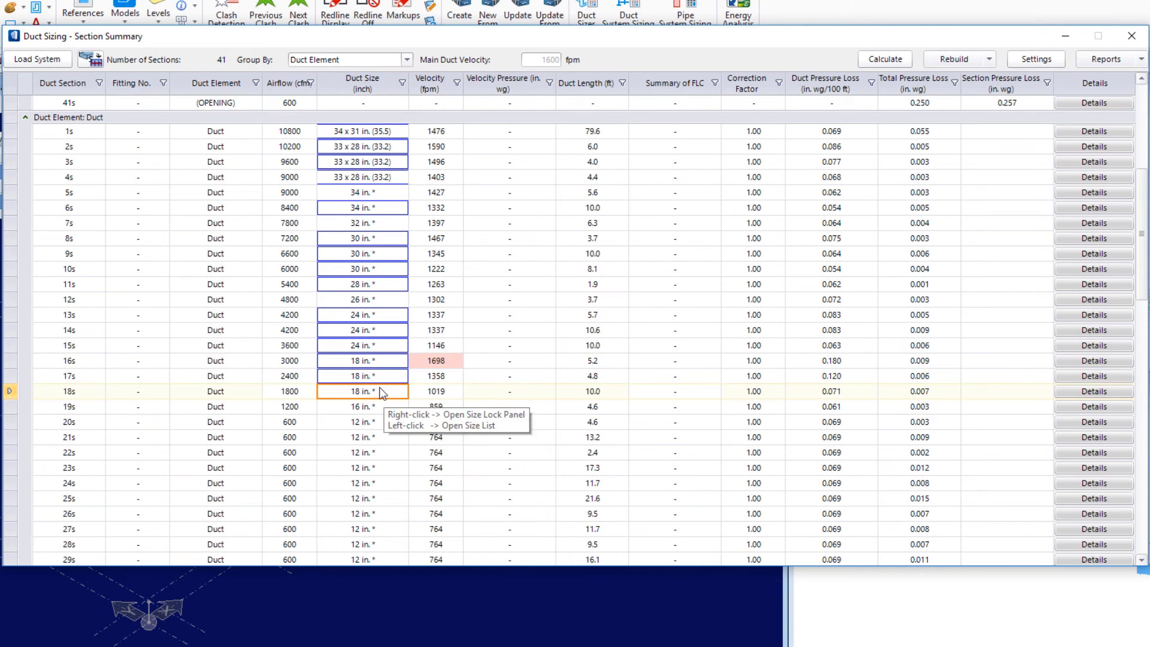
{"action": "right_click", "coordinate": [385, 366]}
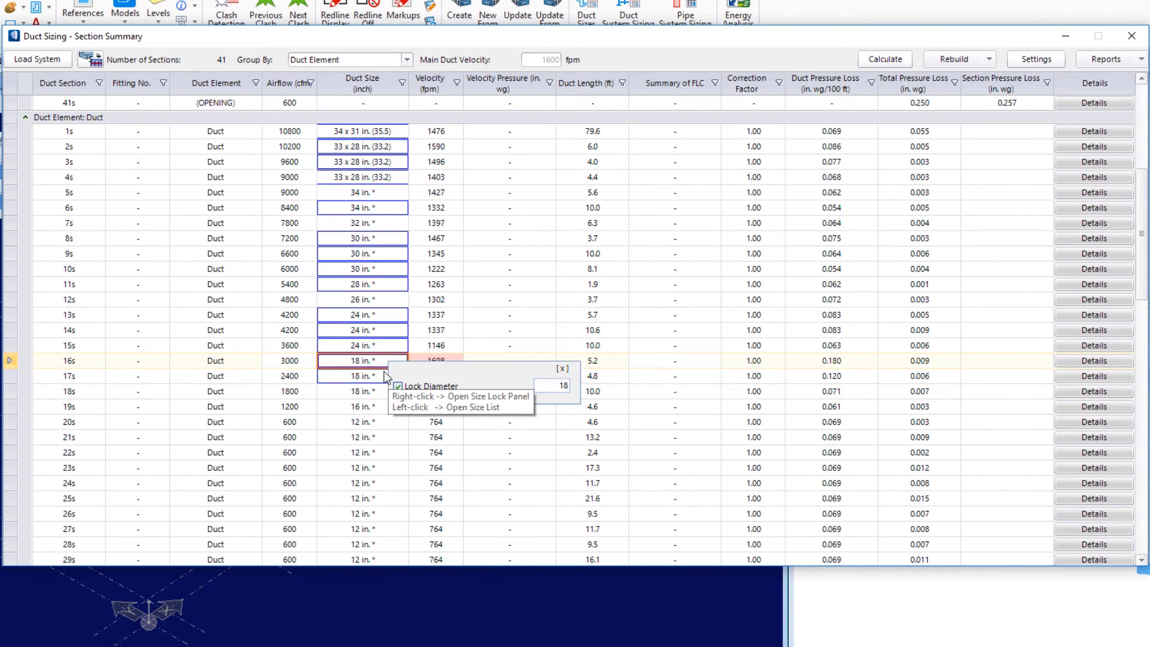
{"action": "scroll", "coordinate": [575, 383], "scroll_direction": "down", "scroll_amount": 1}
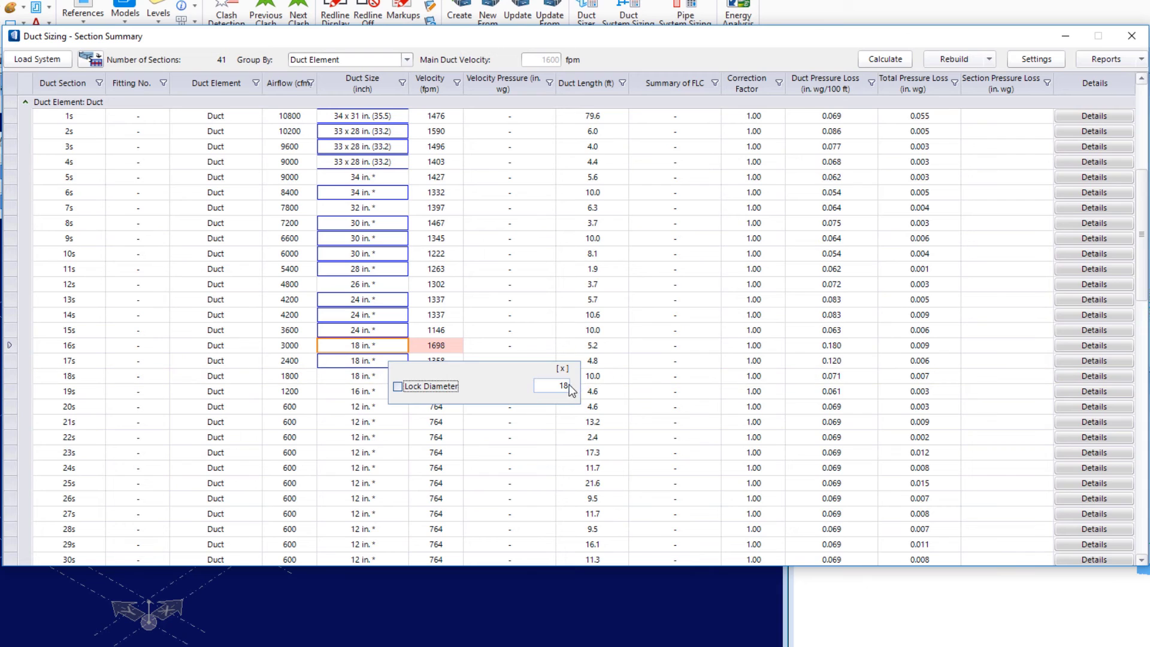
{"action": "double_click", "coordinate": [560, 385]}
{"action": "type", "text": "24"}
{"action": "key", "text": "Return"}
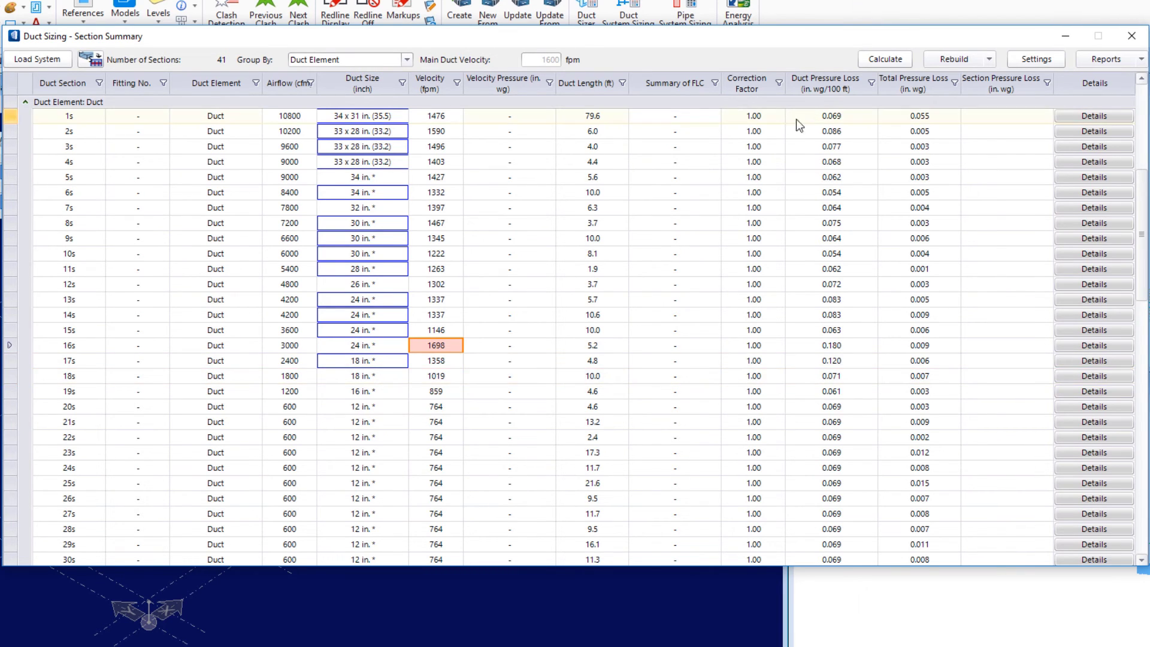
{"action": "left_click", "coordinate": [879, 59]}
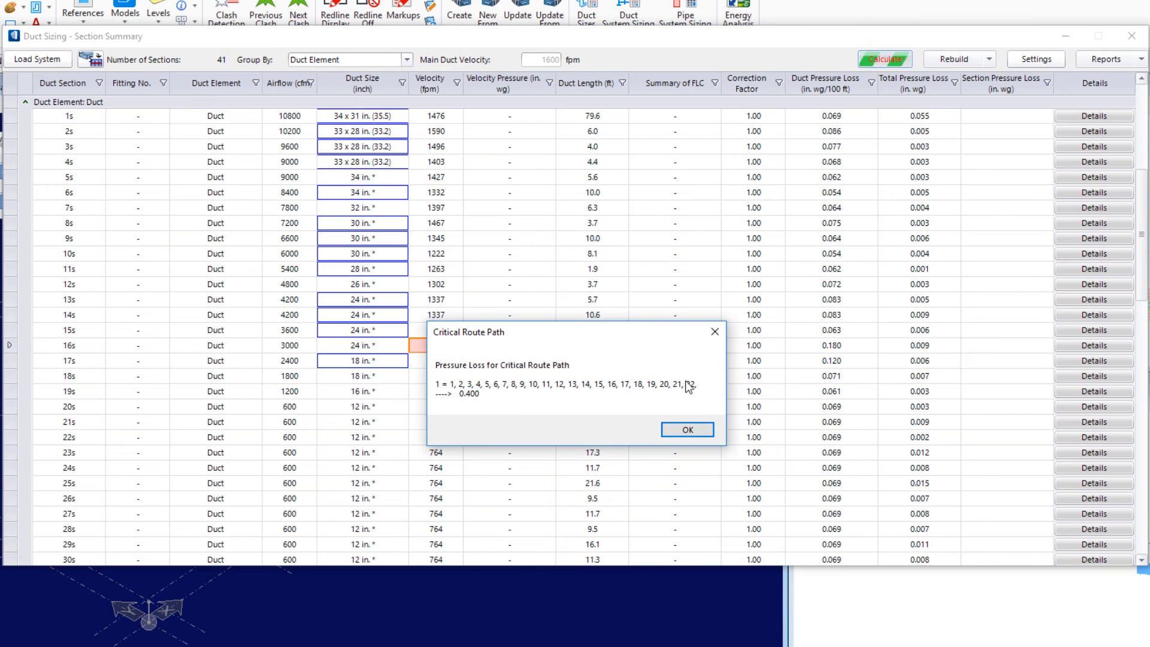
{"action": "left_click", "coordinate": [687, 430]}
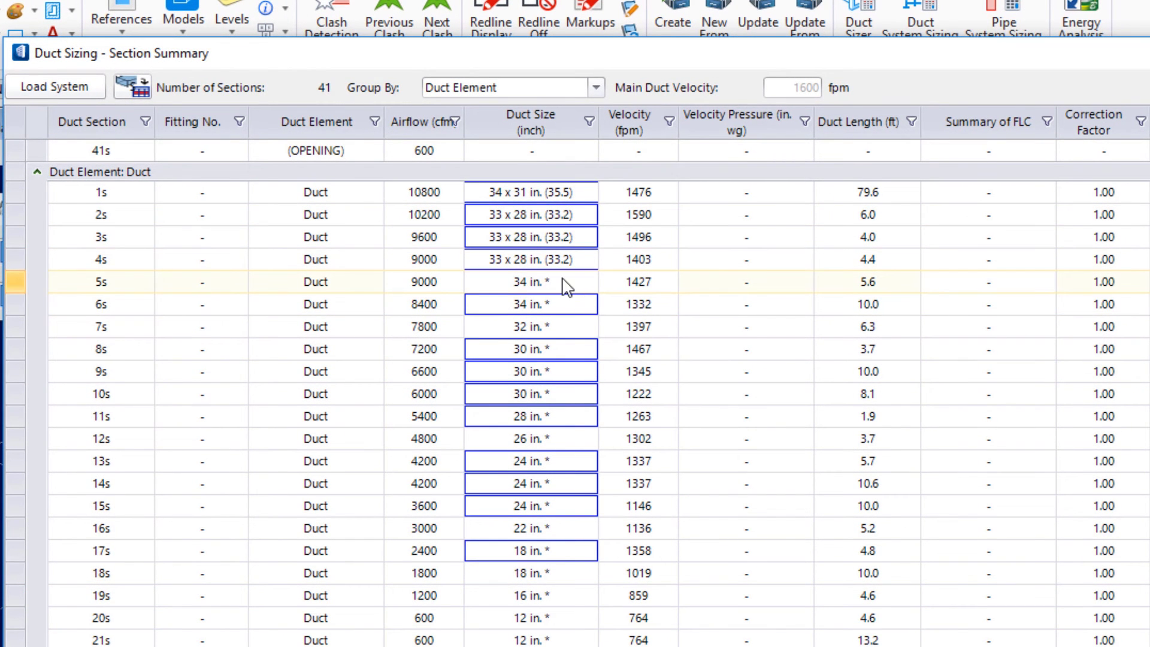
Set duct section 8s's locked diameter to 32 in
{"action": "left_click", "coordinate": [541, 352]}
{"action": "left_click", "coordinate": [541, 352]}
{"action": "left_click_drag", "start_coordinate": [801, 383], "coordinate": [849, 392]}
{"action": "type", "text": "2"}
{"action": "key", "text": "Tab"}
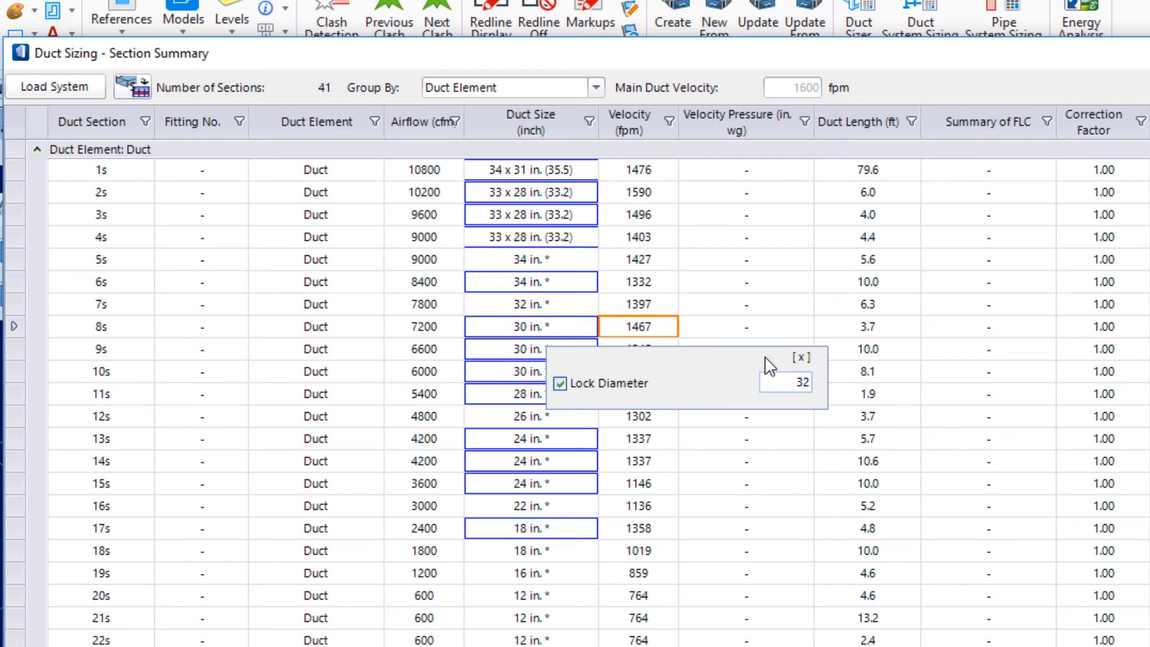
{"action": "left_click", "coordinate": [801, 357]}
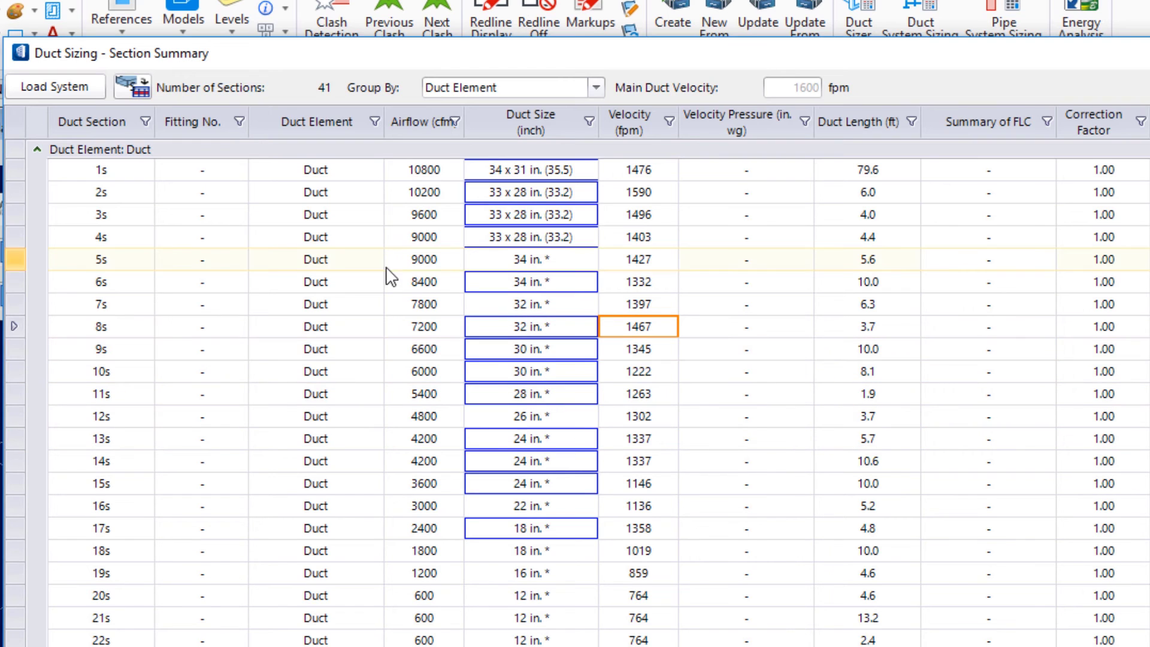
Lock the diameters of duct sections 5s, 7s and 12s at 34, 32 and 26 in. respectively
{"action": "left_click", "coordinate": [535, 263]}
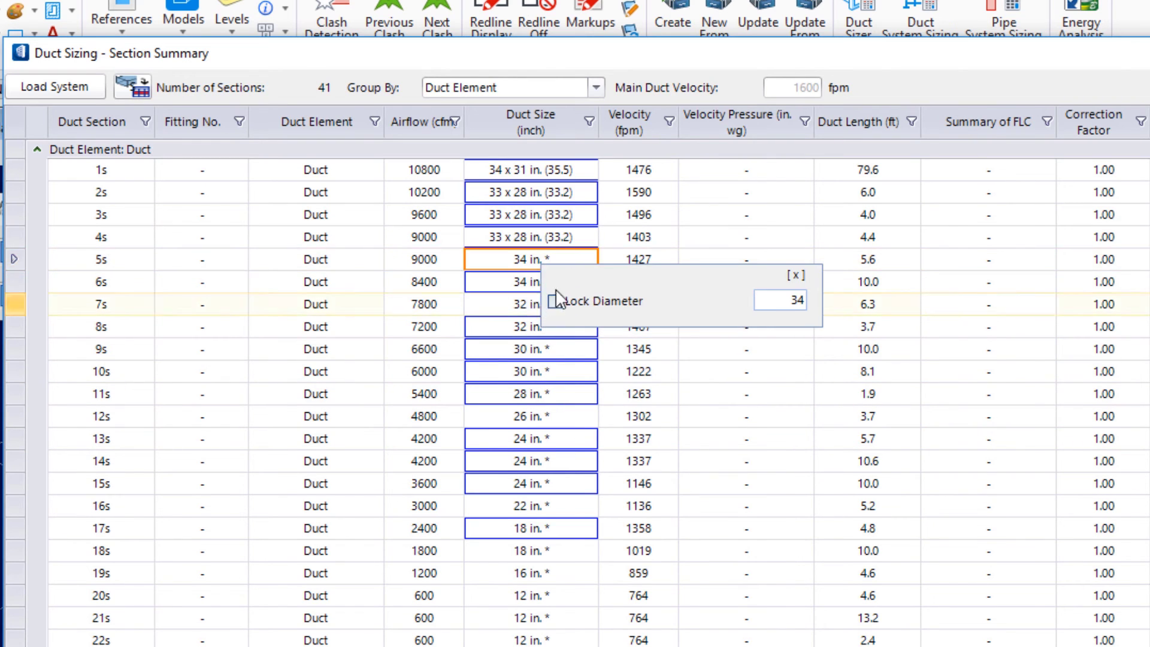
{"action": "left_click", "coordinate": [555, 303]}
{"action": "right_click", "coordinate": [506, 303]}
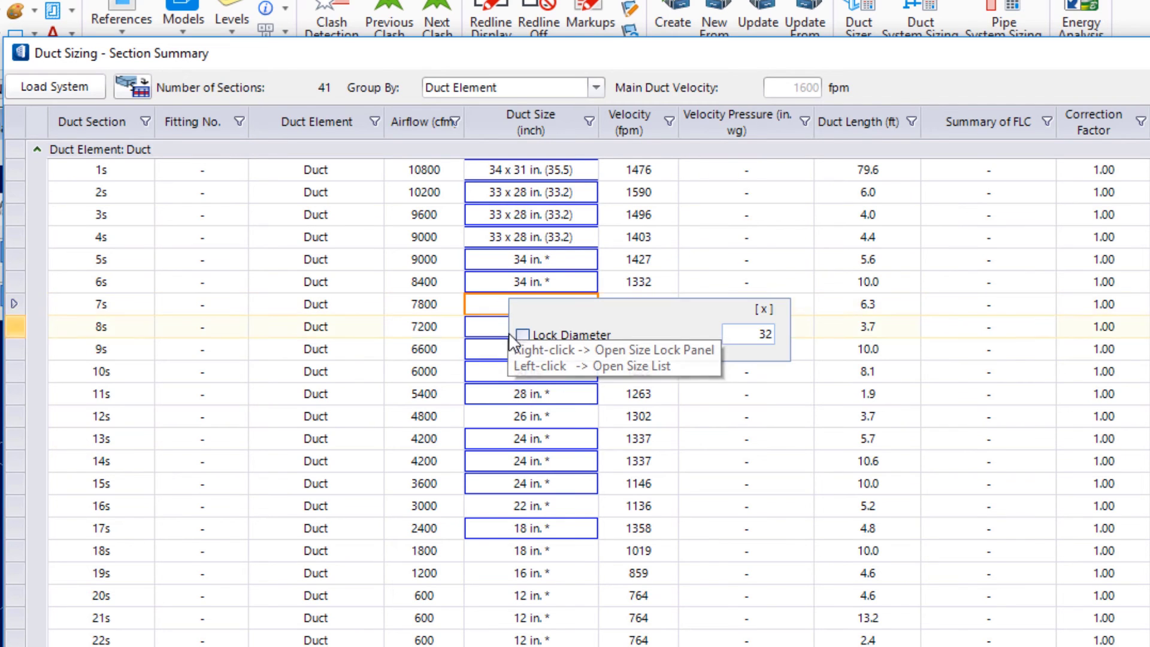
{"action": "left_click", "coordinate": [529, 337]}
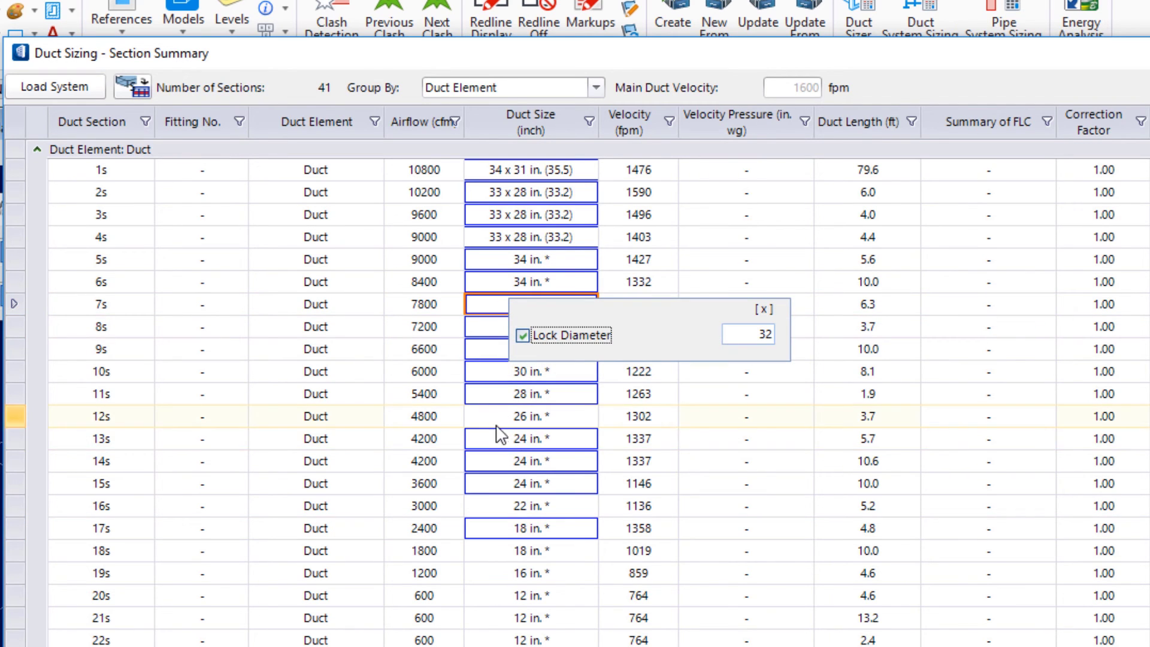
{"action": "left_click", "coordinate": [501, 440]}
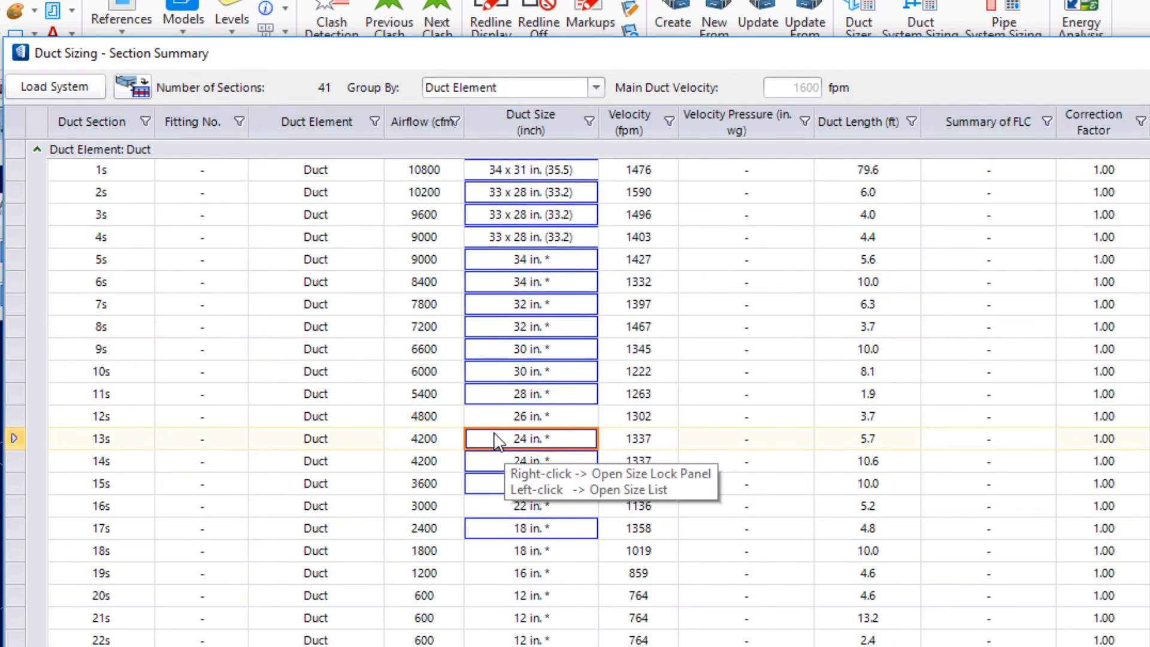
{"action": "left_click", "coordinate": [546, 419]}
{"action": "right_click", "coordinate": [547, 427]}
{"action": "left_click", "coordinate": [566, 458]}
Set the locked diameters of duct sections 13s and 14s to 26 in
{"action": "left_click", "coordinate": [536, 446]}
{"action": "right_click", "coordinate": [537, 446]}
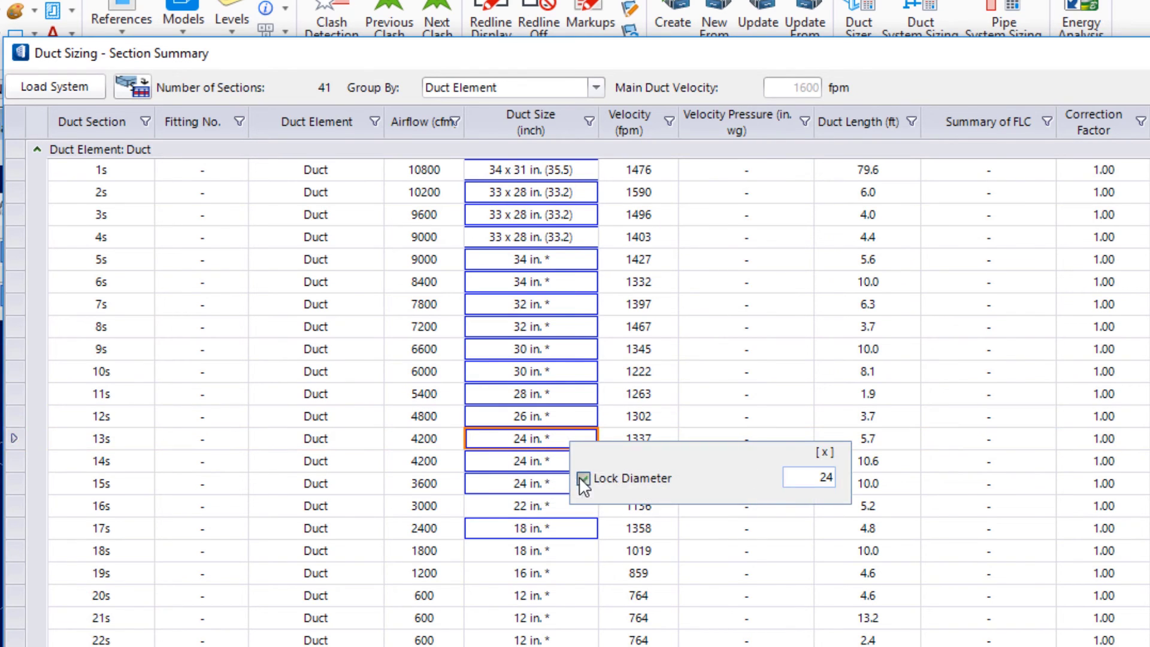
{"action": "left_click", "coordinate": [581, 478]}
{"action": "double_click", "coordinate": [817, 477]}
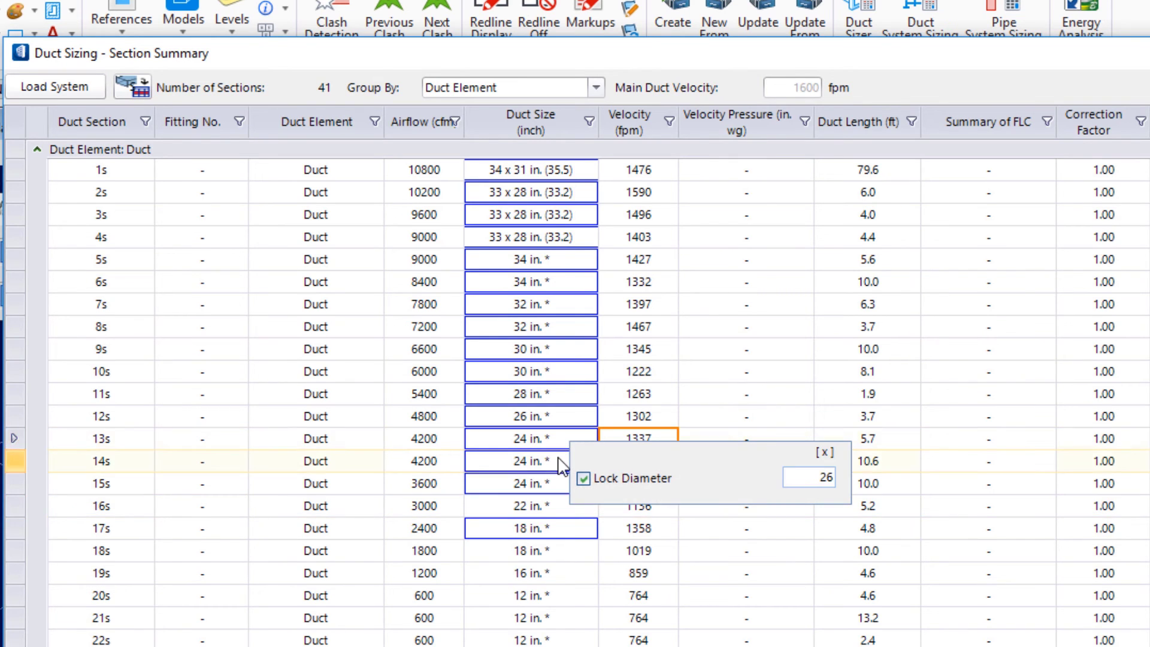
{"action": "left_click", "coordinate": [541, 465]}
{"action": "right_click", "coordinate": [541, 471]}
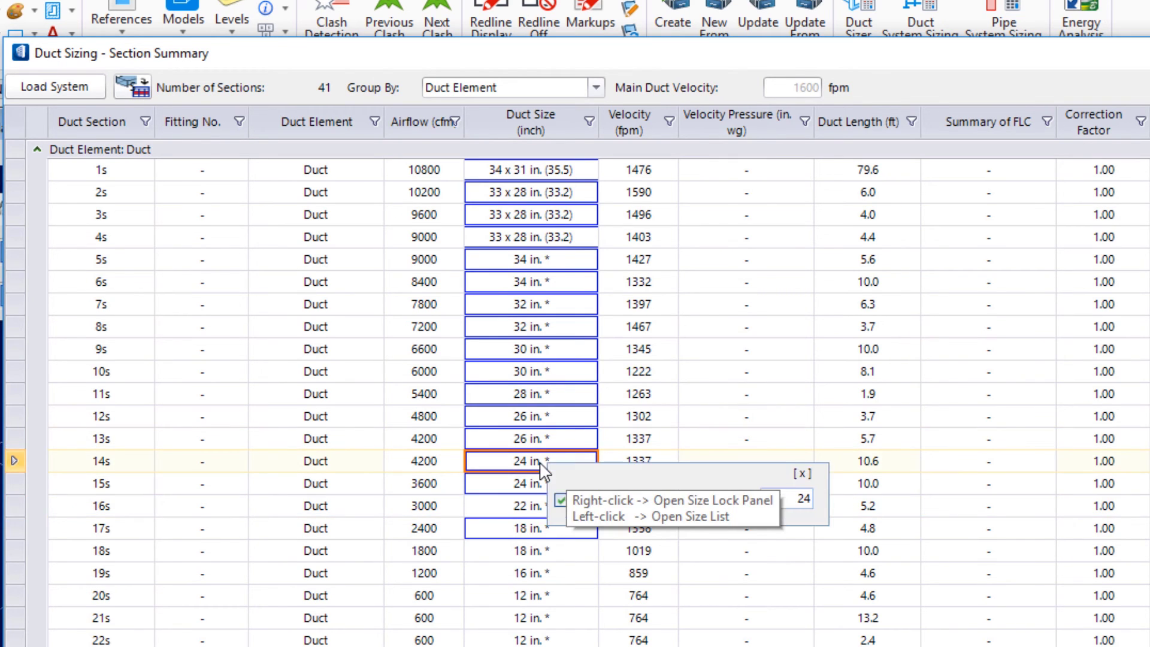
{"action": "double_click", "coordinate": [784, 498]}
{"action": "type", "text": "26"}
{"action": "key", "text": "Return"}
Set the locked diameter of duct section 15s to 26 in
{"action": "left_click", "coordinate": [509, 476]}
{"action": "right_click", "coordinate": [512, 482]}
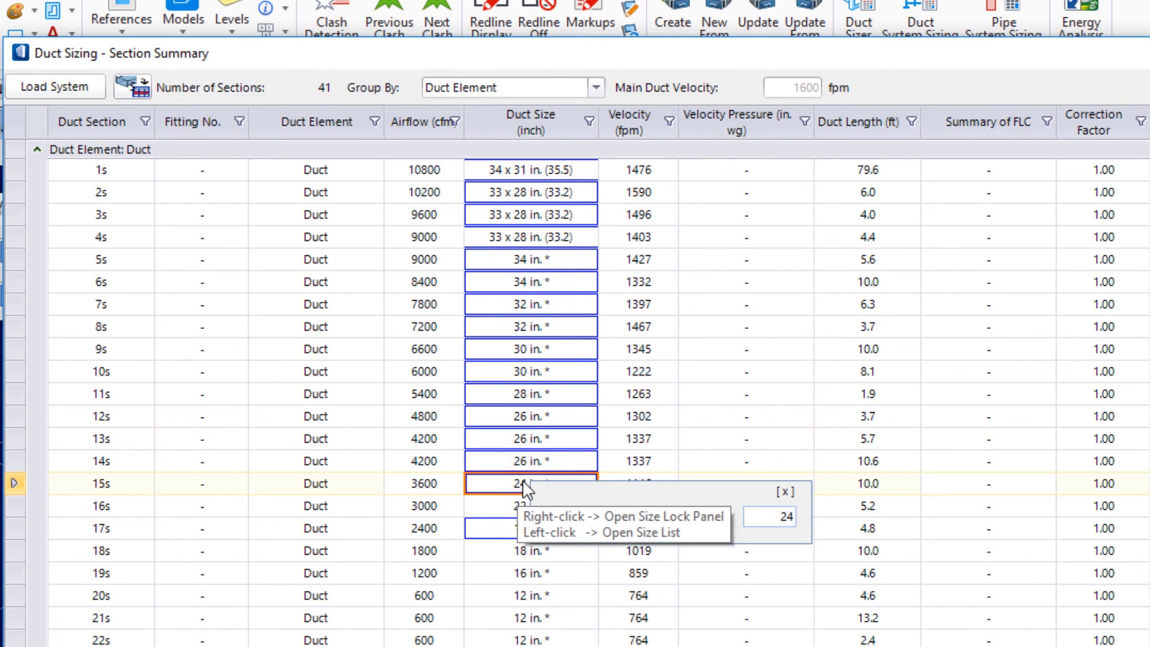
{"action": "double_click", "coordinate": [781, 517]}
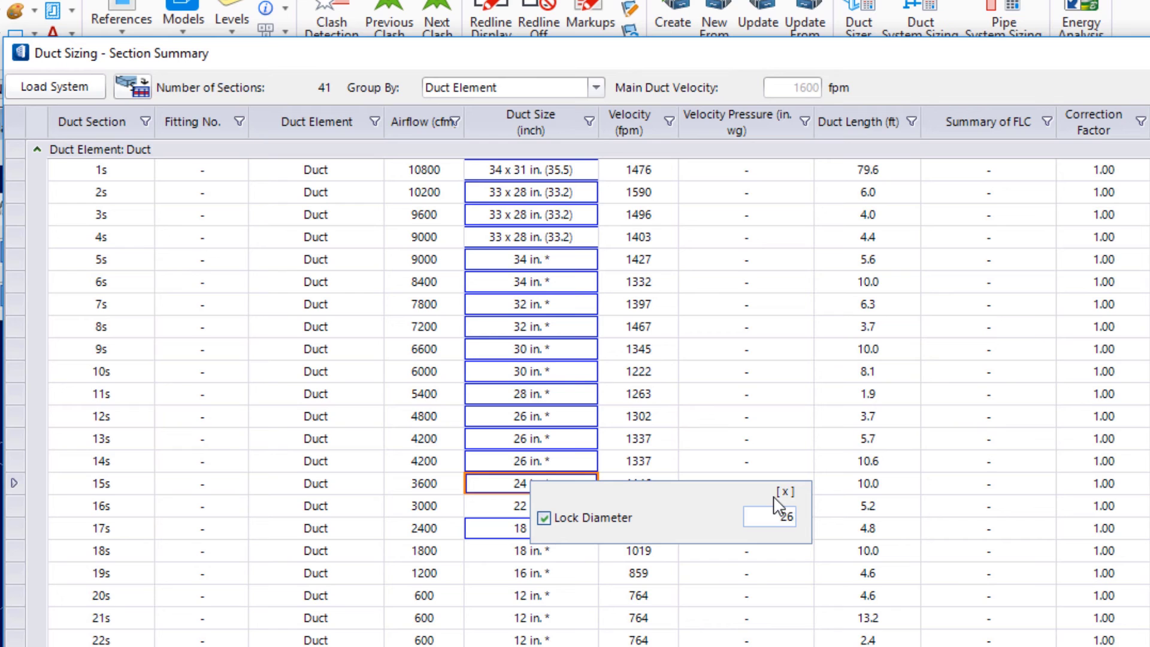
{"action": "left_click", "coordinate": [505, 508]}
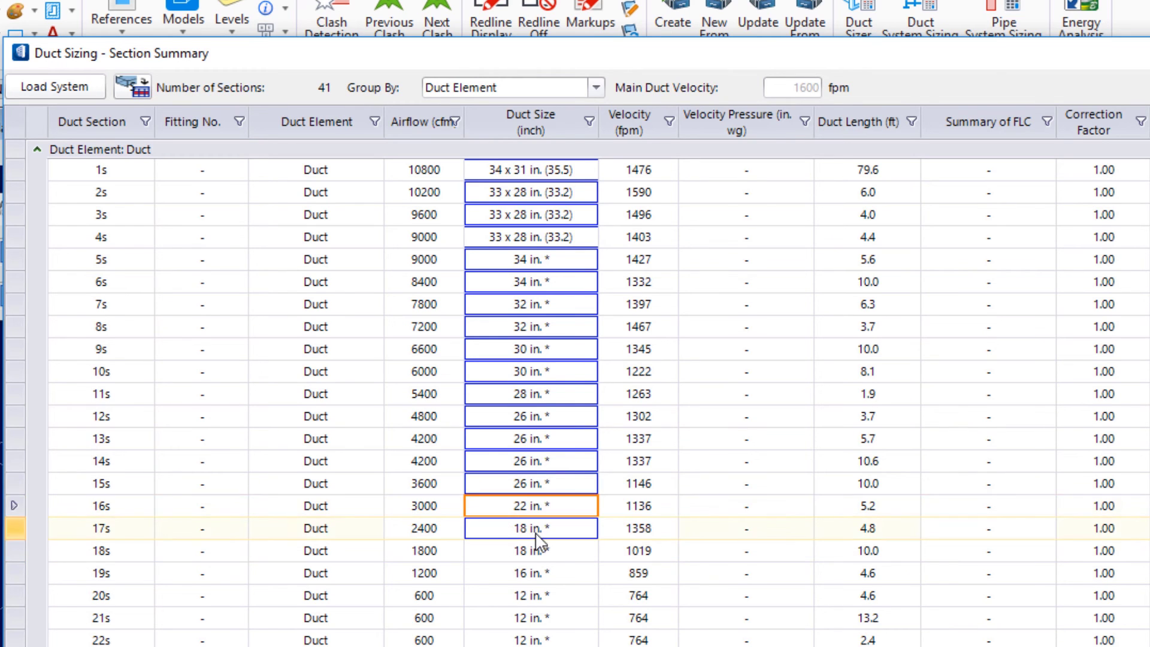
Lock duct section 16s's diameter at 22 in. and choose a 22 in. size for section 17s
{"action": "right_click", "coordinate": [539, 507]}
{"action": "left_click", "coordinate": [569, 537]}
{"action": "left_click", "coordinate": [505, 533]}
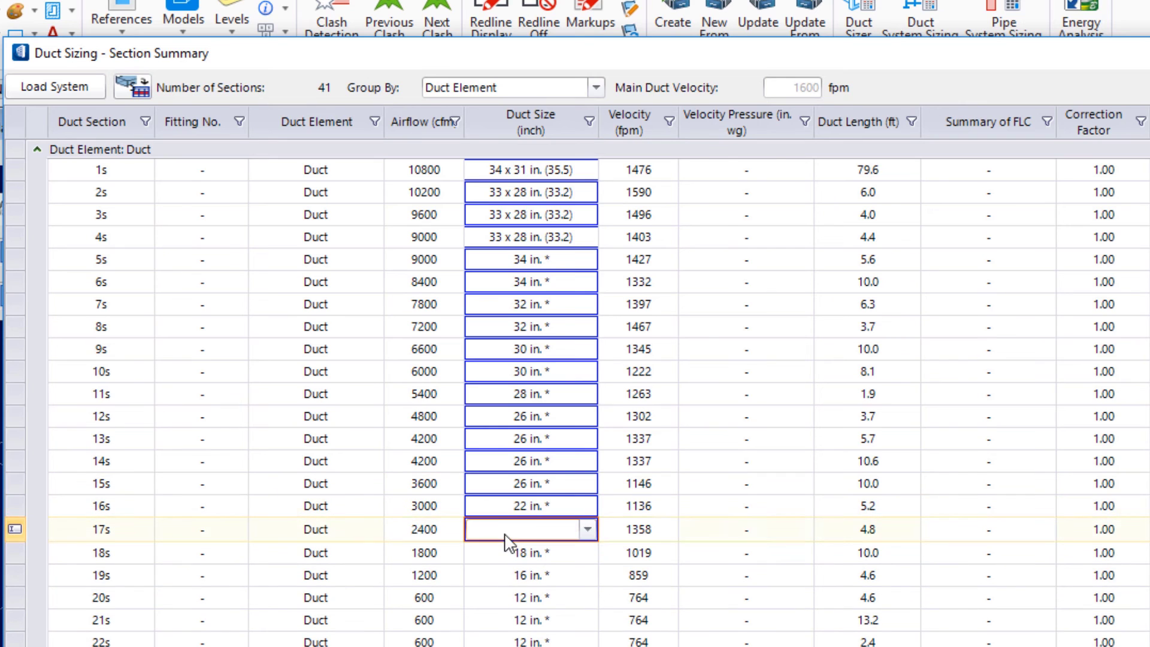
{"action": "left_click", "coordinate": [593, 529]}
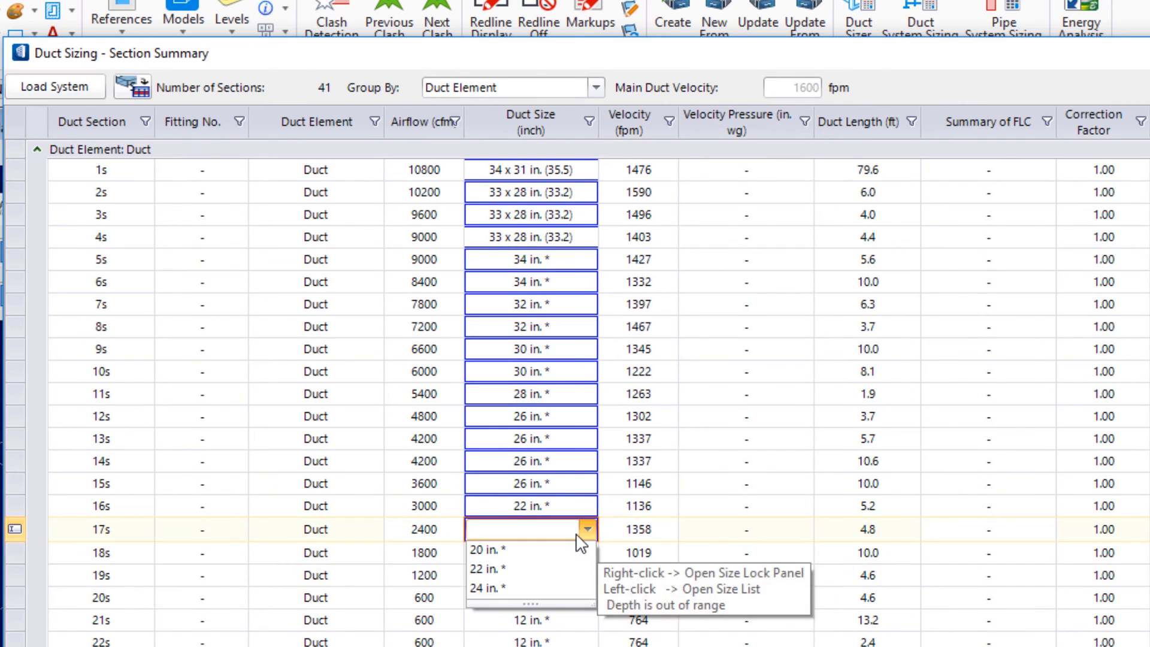
{"action": "left_click", "coordinate": [492, 569]}
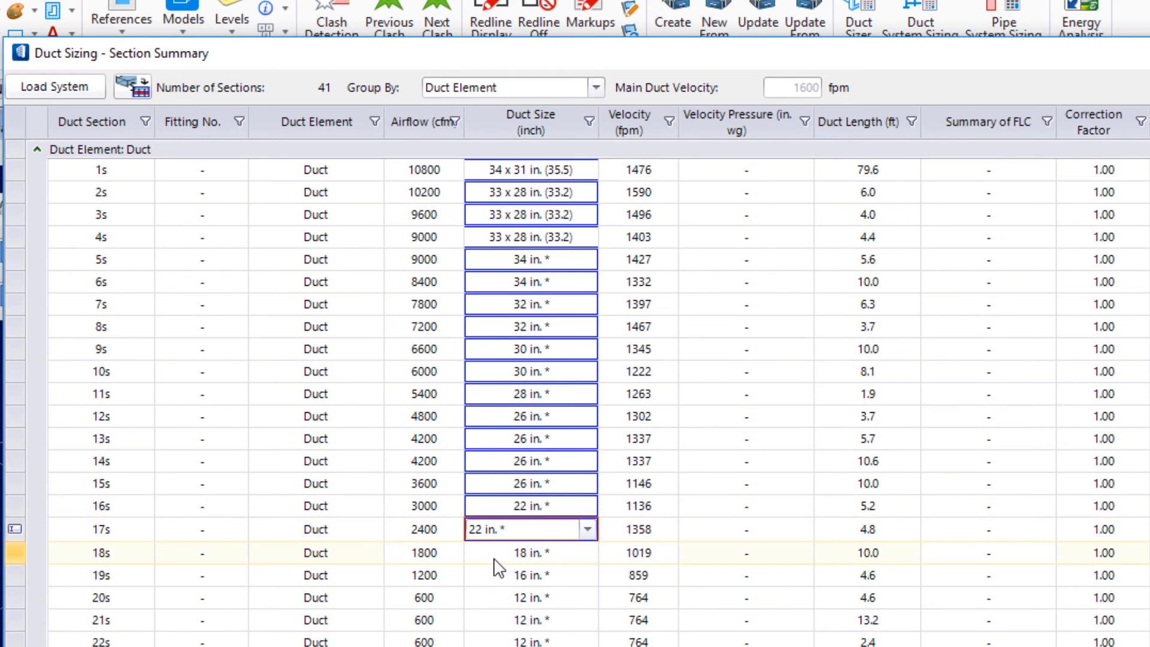
Choose a 22 in. size for duct section 18s without locking it and recalculate the duct system
{"action": "left_click", "coordinate": [495, 559]}
{"action": "left_click", "coordinate": [588, 551]}
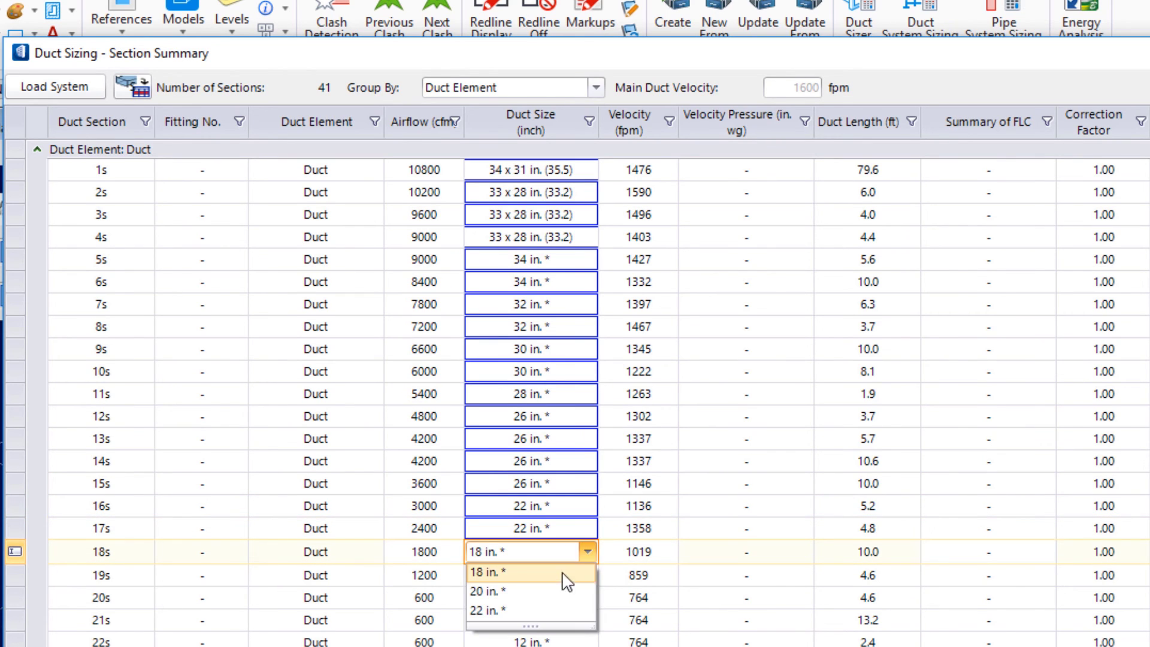
{"action": "left_click", "coordinate": [530, 605]}
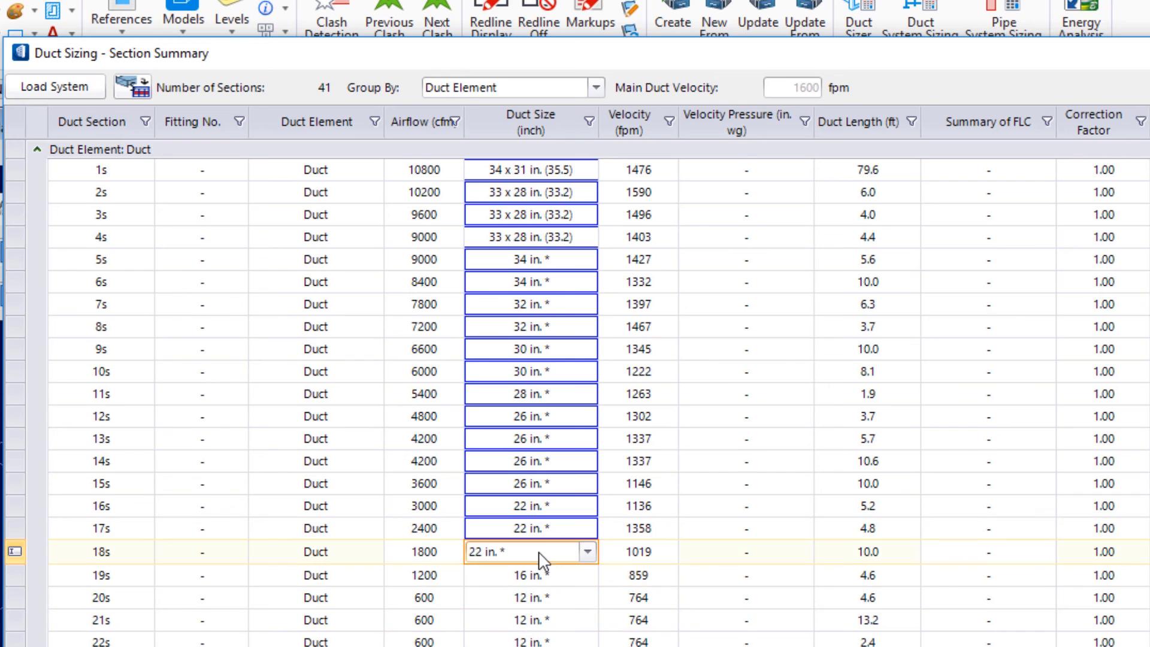
{"action": "mouse_move", "coordinate": [538, 550]}
{"action": "left_click", "coordinate": [558, 589]}
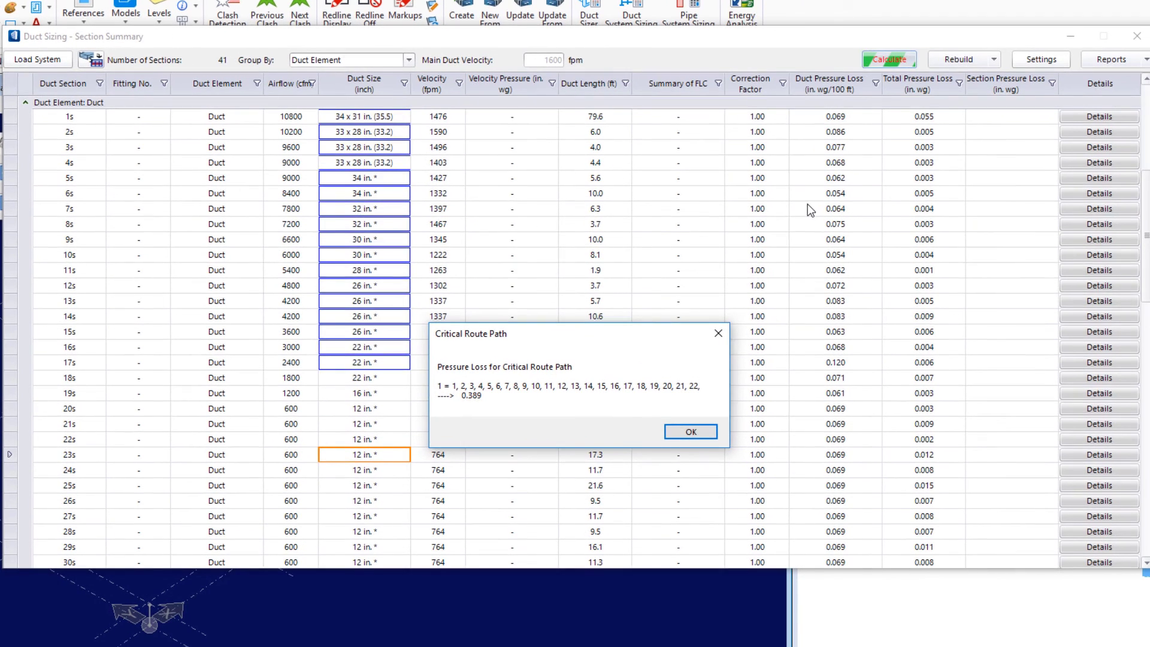
{"action": "left_click", "coordinate": [683, 432]}
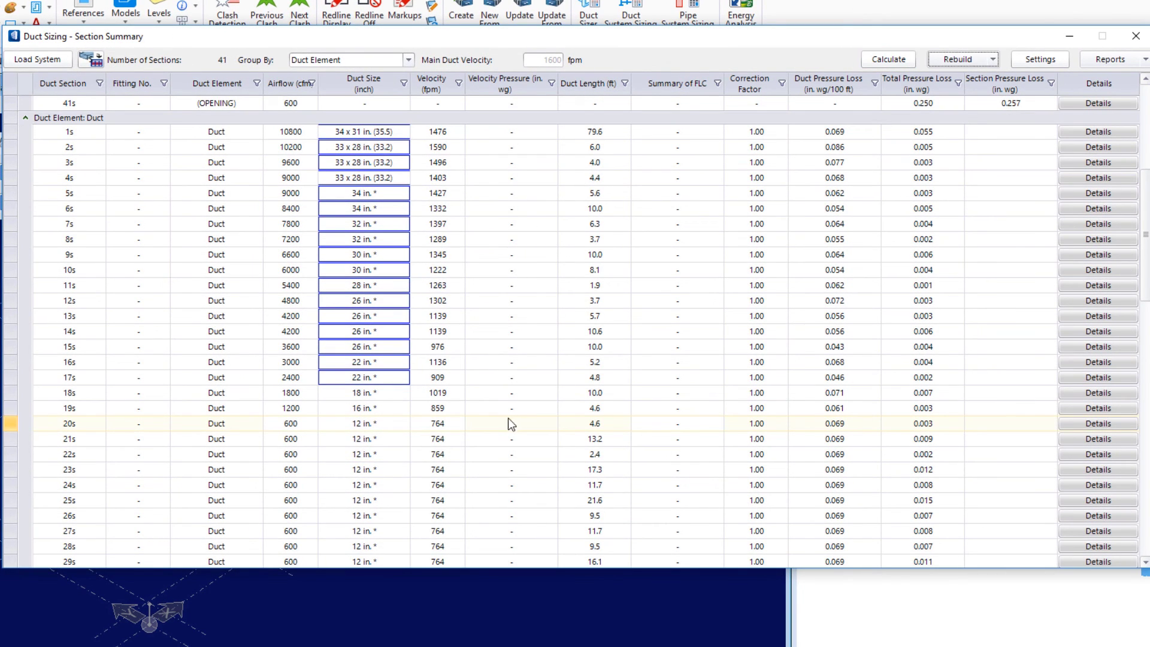
Write the calculated duct sizes to the model and close Duct Sizing
{"action": "scroll", "coordinate": [515, 389], "scroll_direction": "up", "scroll_amount": 5}
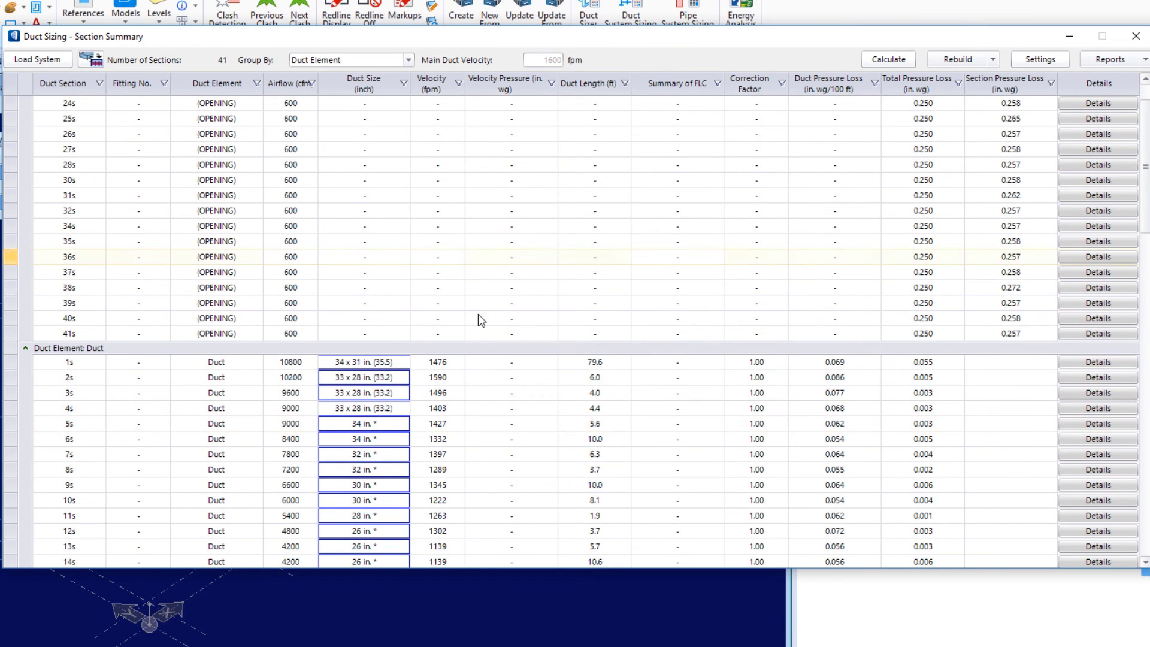
{"action": "scroll", "coordinate": [474, 370], "scroll_direction": "up", "scroll_amount": 1}
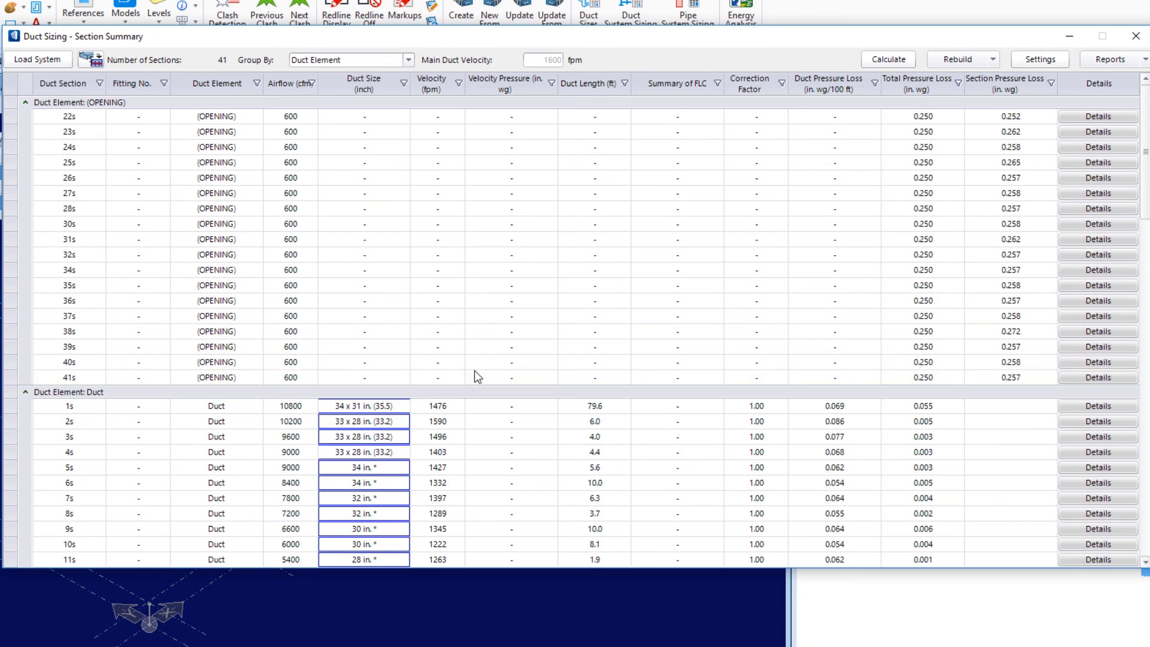
{"action": "scroll", "coordinate": [493, 382], "scroll_direction": "down", "scroll_amount": 4}
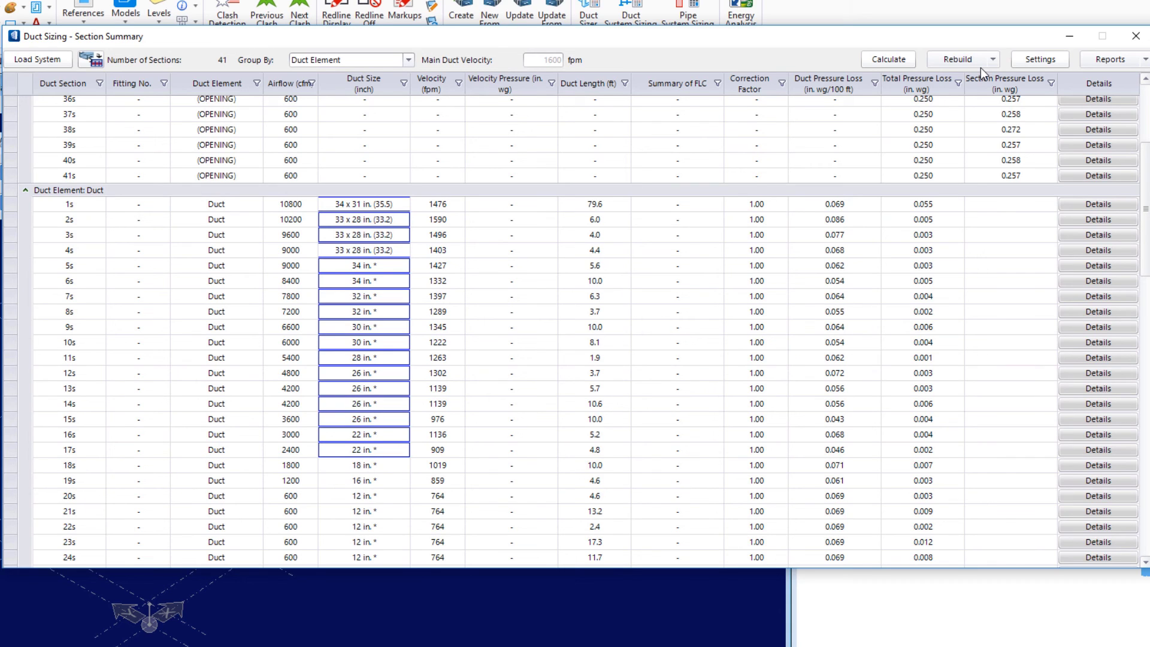
{"action": "left_click", "coordinate": [993, 60]}
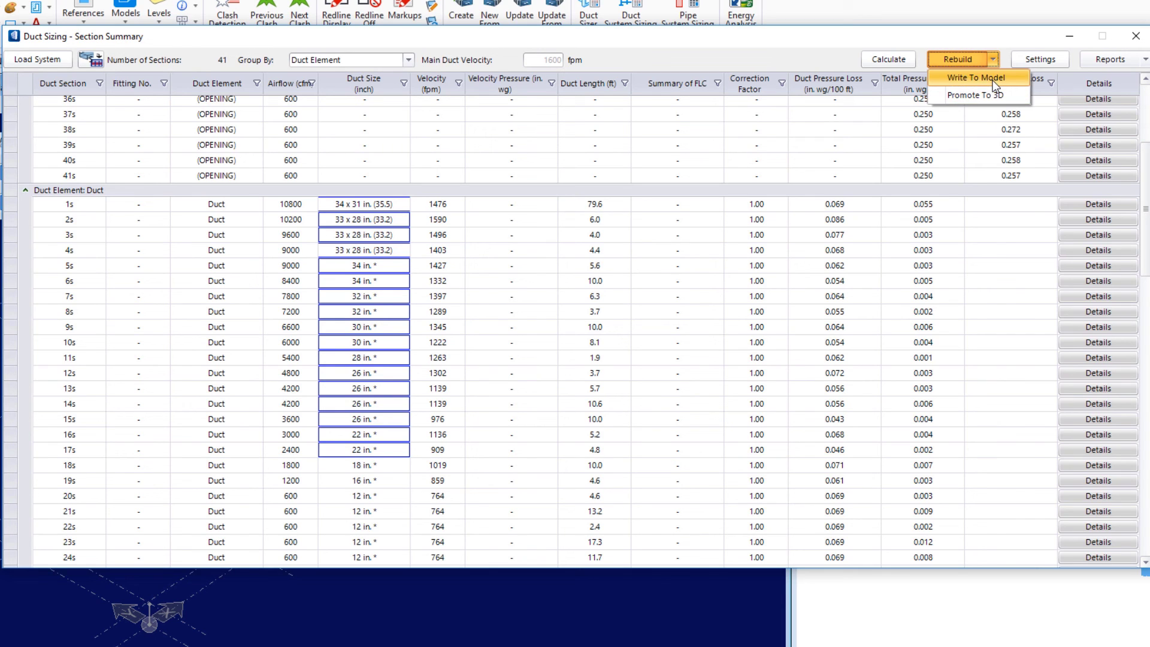
{"action": "left_click", "coordinate": [994, 78]}
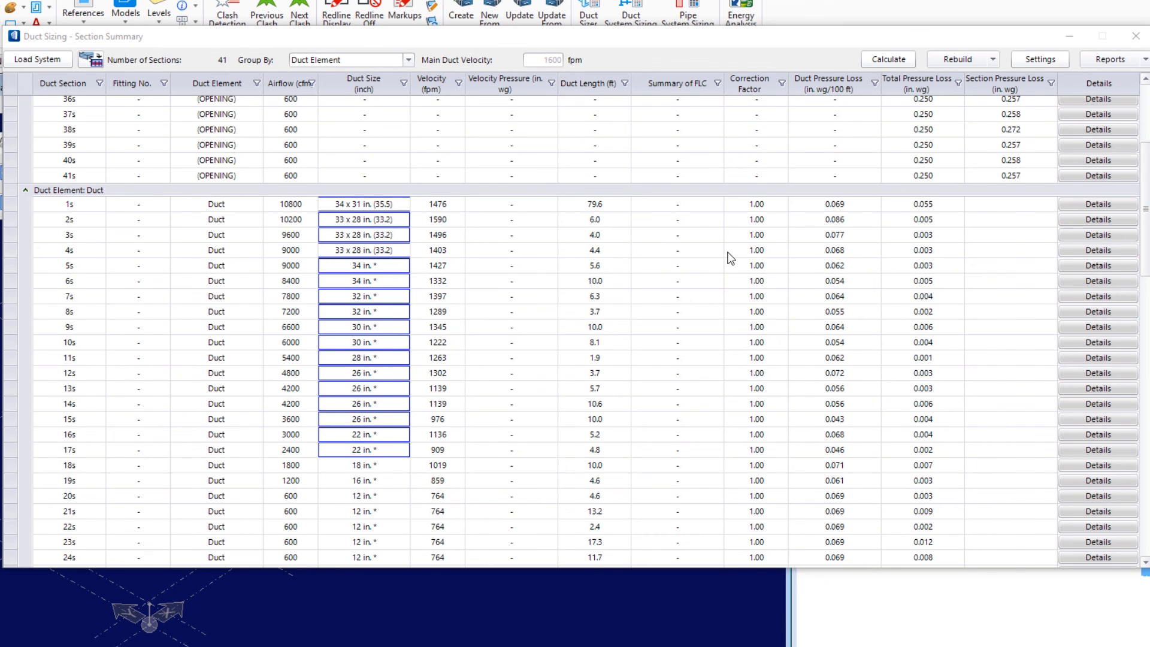
{"action": "left_click", "coordinate": [1129, 39]}
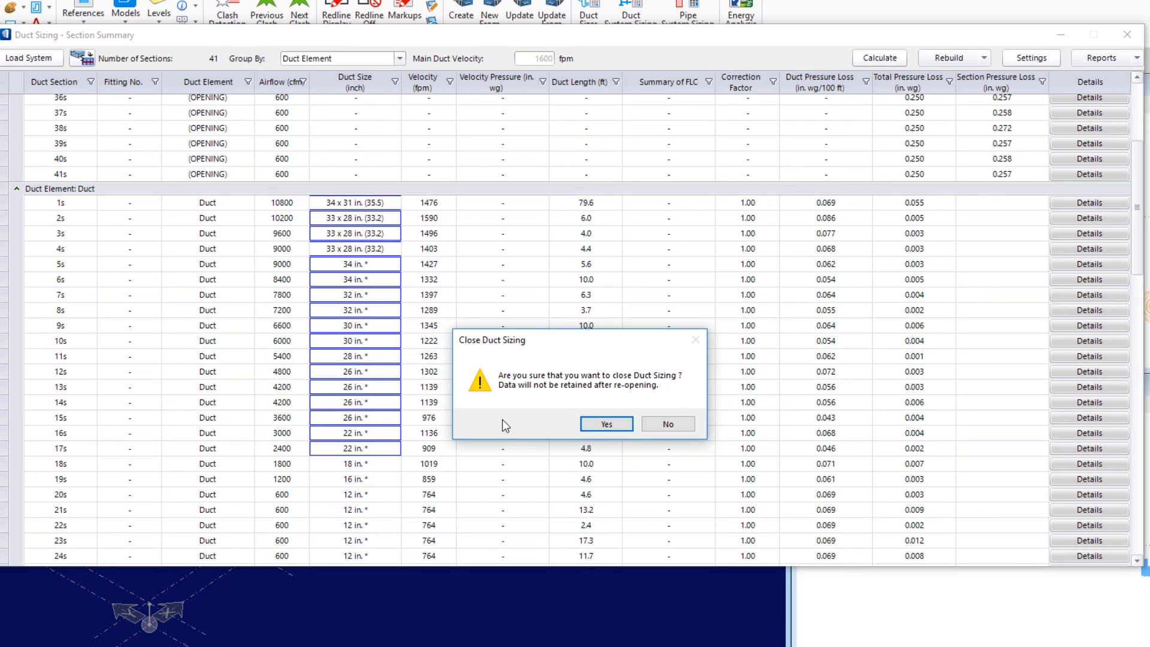
{"action": "left_click", "coordinate": [606, 423]}
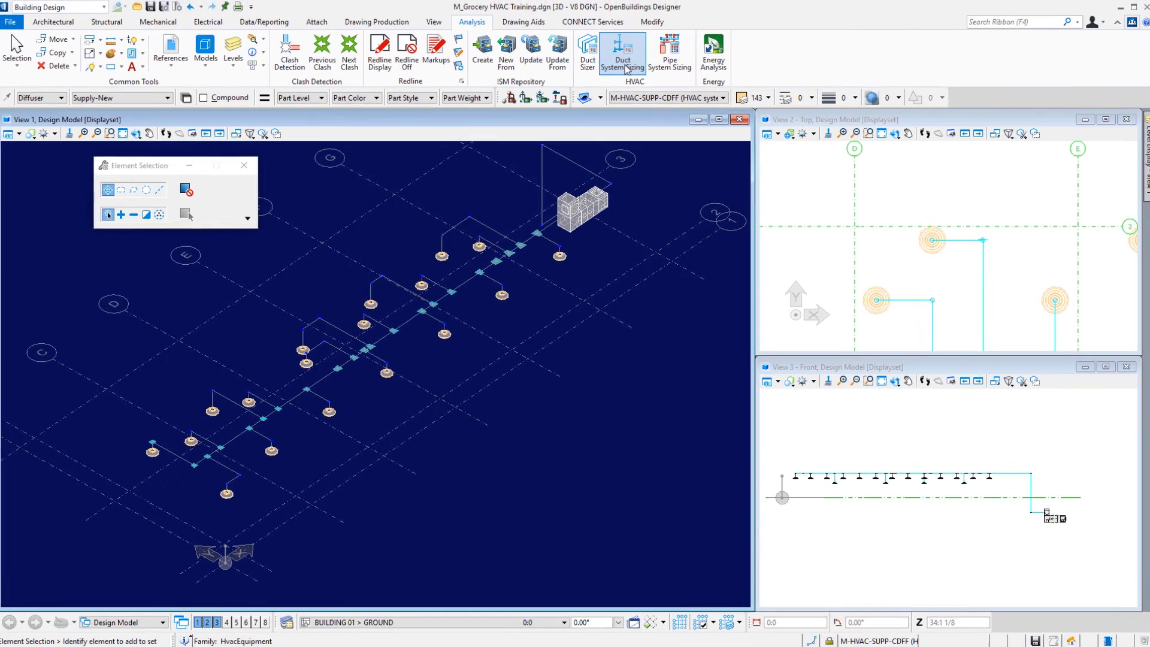
Reopen Duct System Sizing and load the system from the air handling unit, analyzing connection End 3 [ Supply ]
{"action": "left_click", "coordinate": [635, 26]}
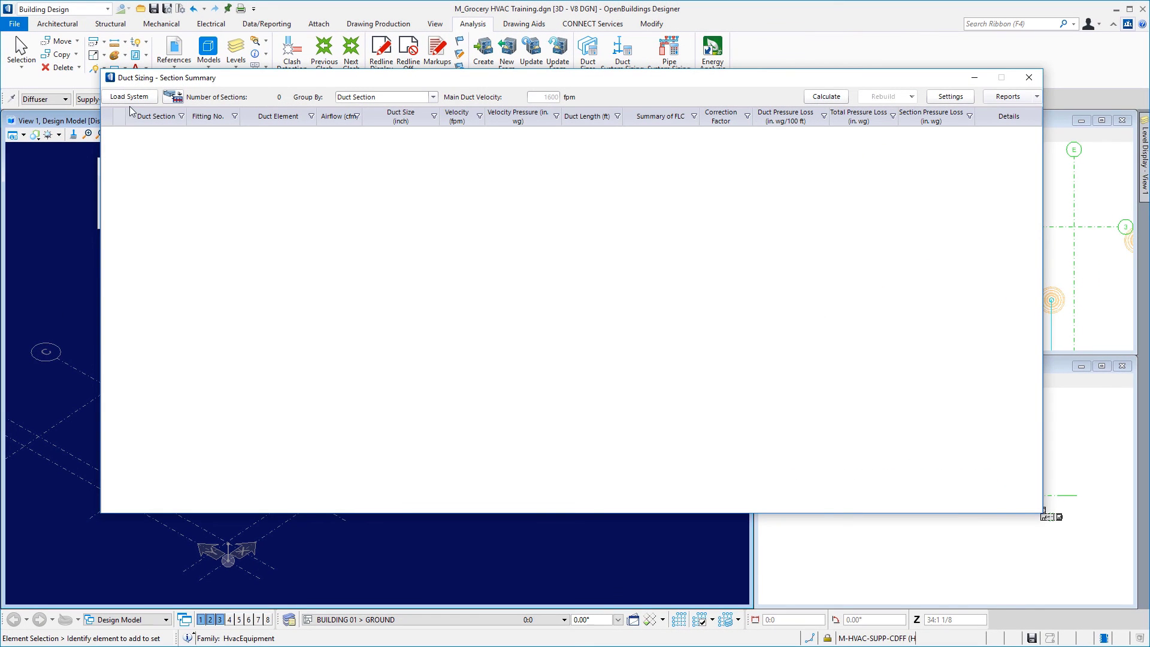
{"action": "left_click", "coordinate": [130, 97]}
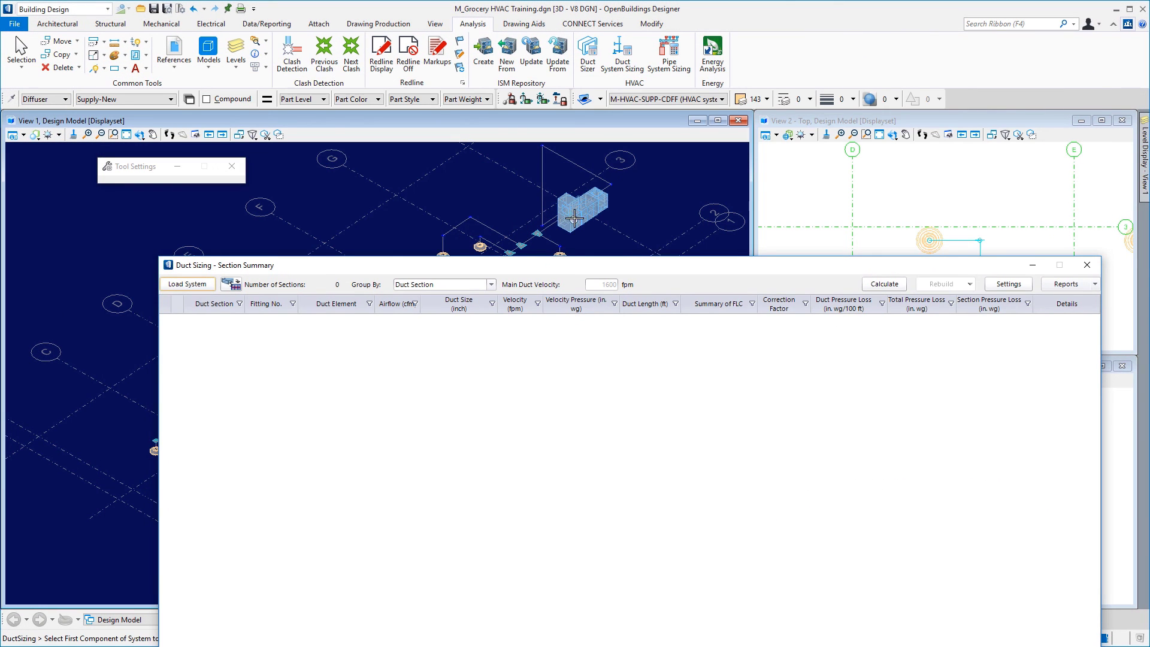
{"action": "left_click", "coordinate": [631, 248]}
{"action": "left_click", "coordinate": [629, 248]}
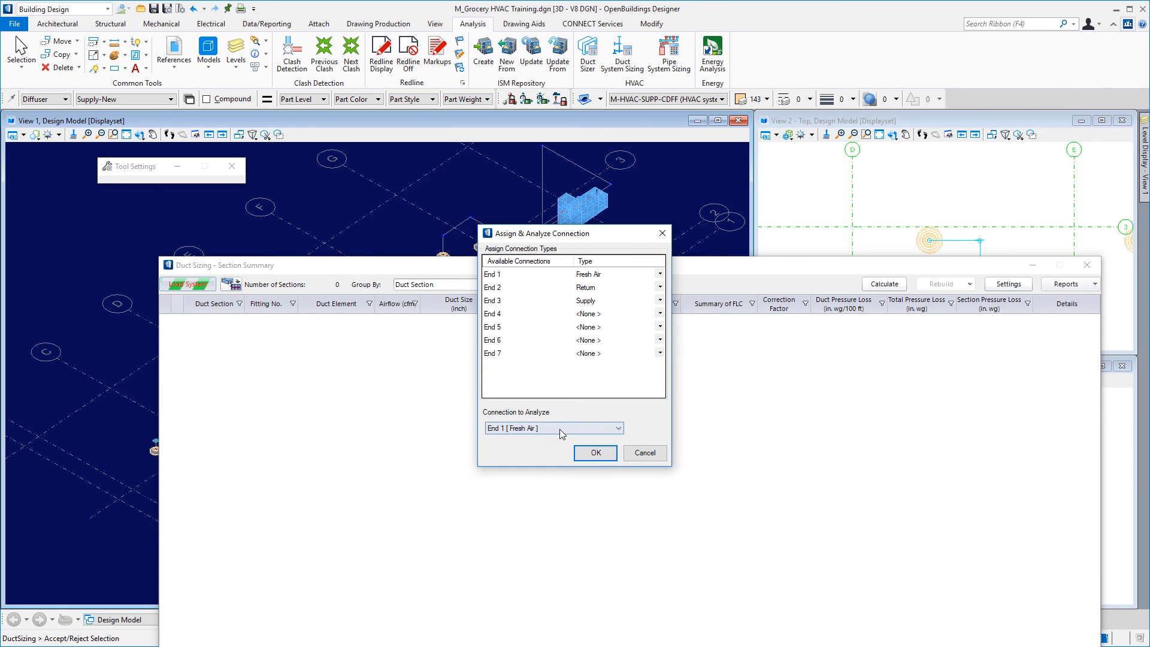
{"action": "left_click", "coordinate": [559, 429]}
{"action": "left_click", "coordinate": [536, 462]}
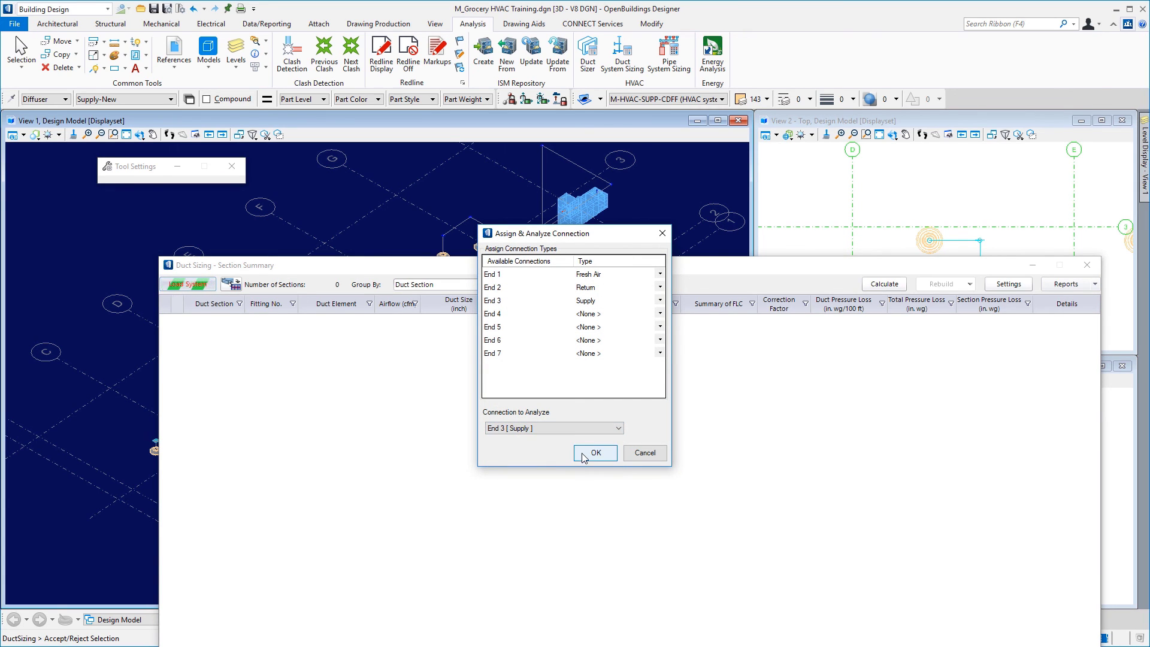
{"action": "left_click", "coordinate": [596, 454]}
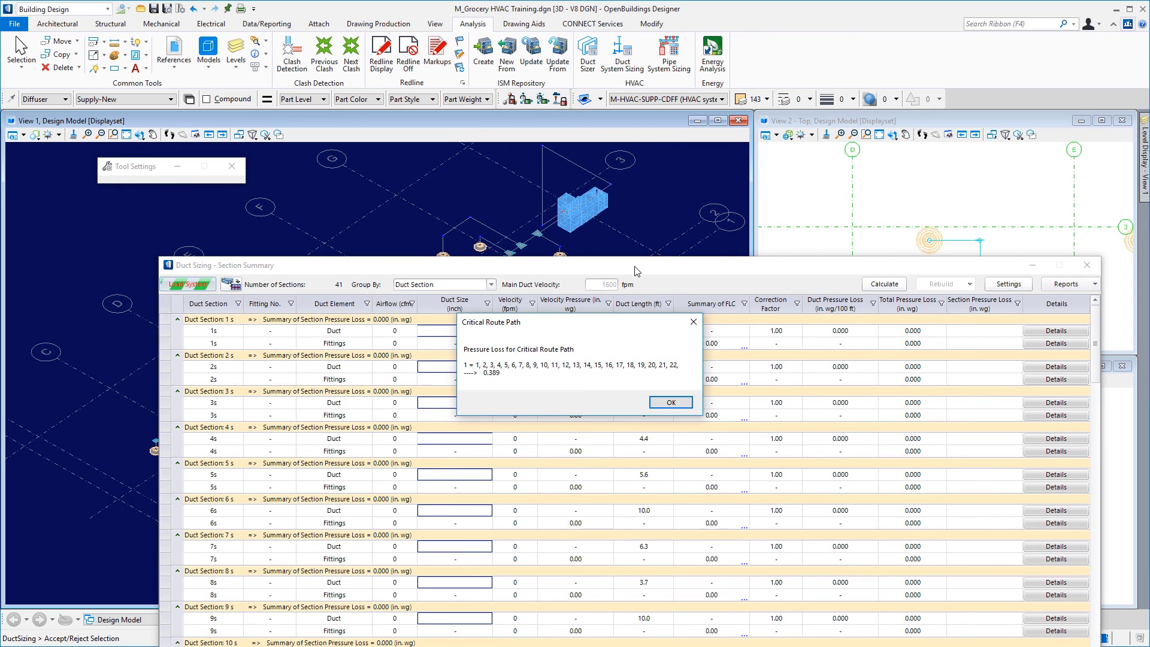
{"action": "left_click", "coordinate": [680, 406]}
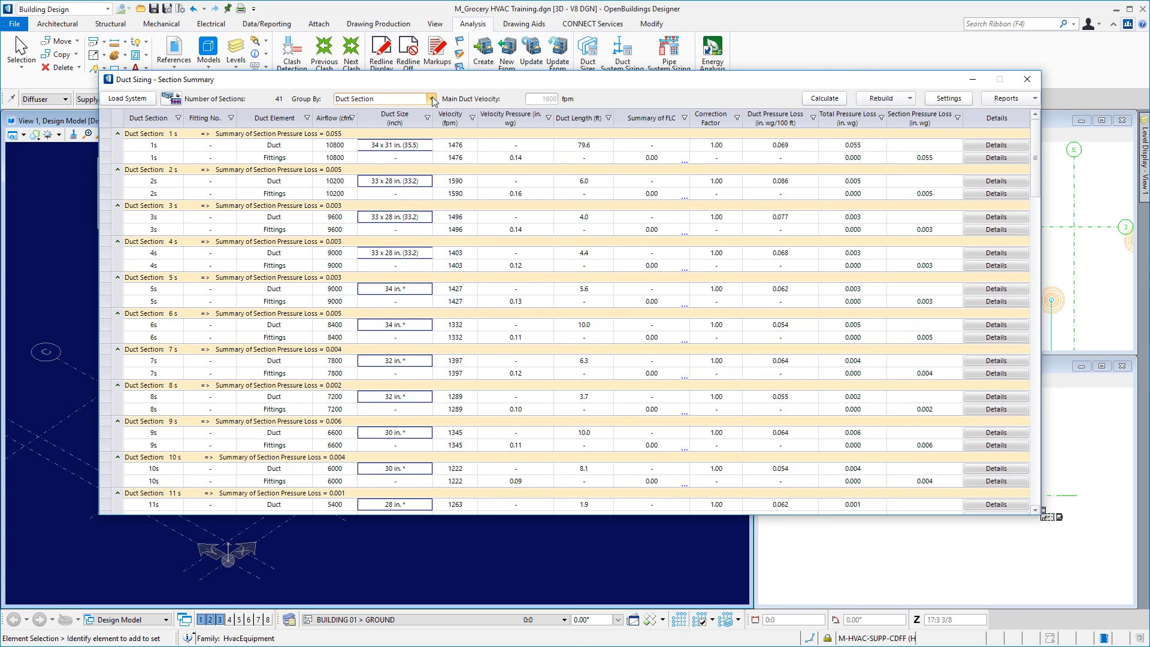
Group the reloaded sections by Duct Element and review the sizes stored for the duct sections
{"action": "left_click", "coordinate": [431, 98]}
{"action": "left_click", "coordinate": [394, 123]}
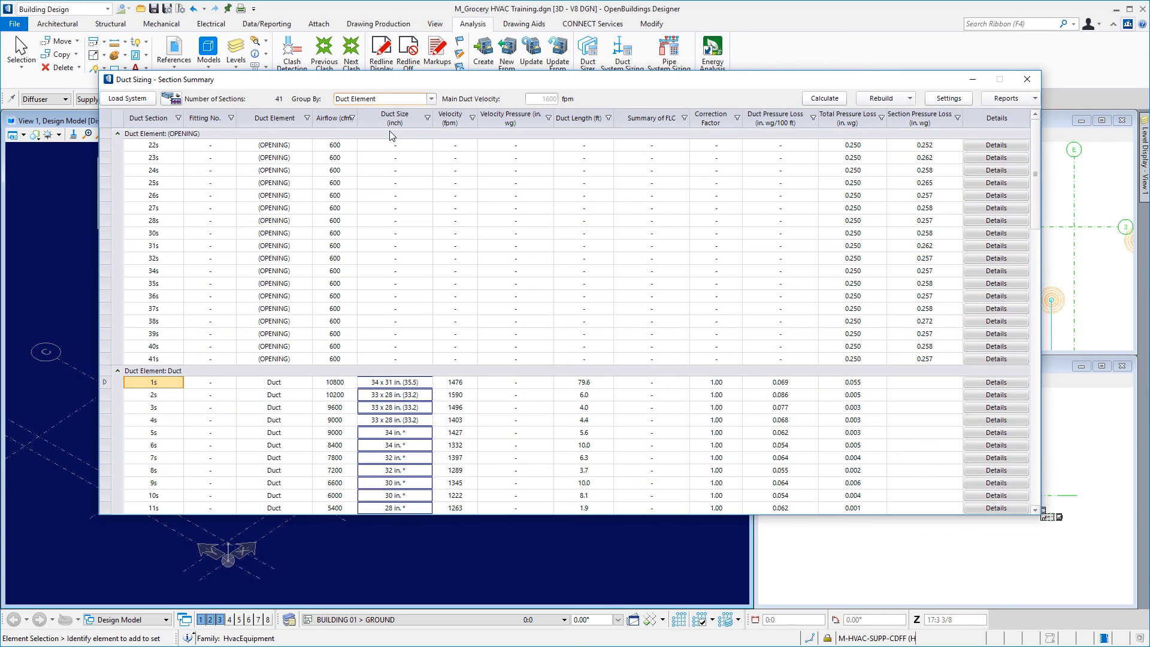
{"action": "scroll", "coordinate": [412, 389], "scroll_direction": "down", "scroll_amount": 5}
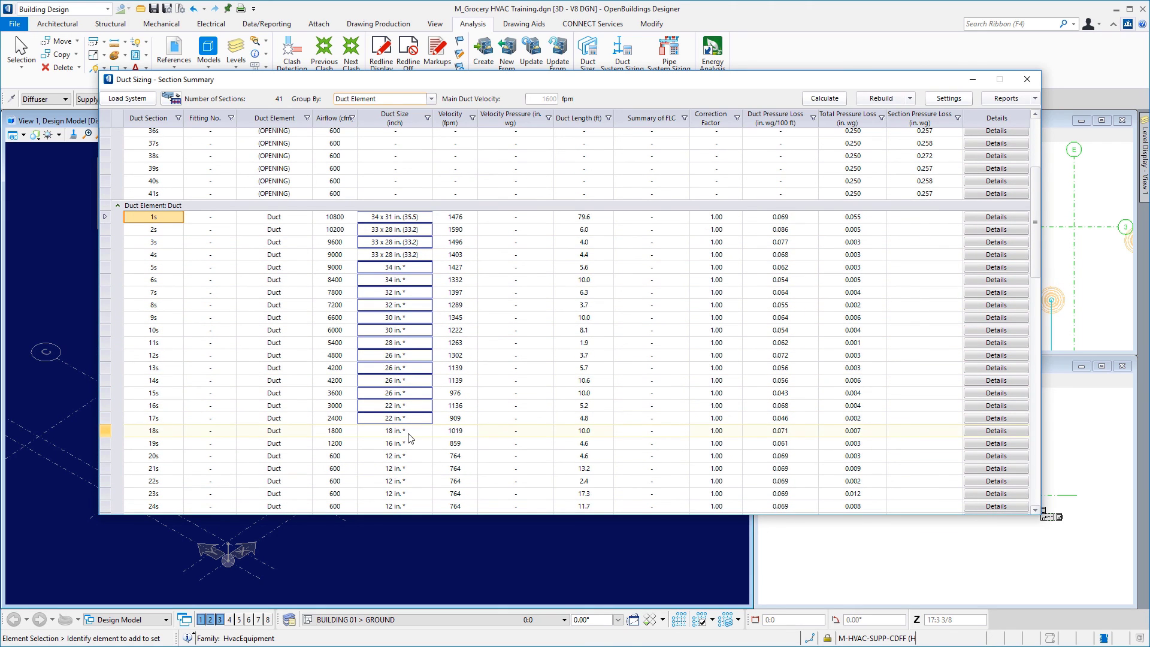